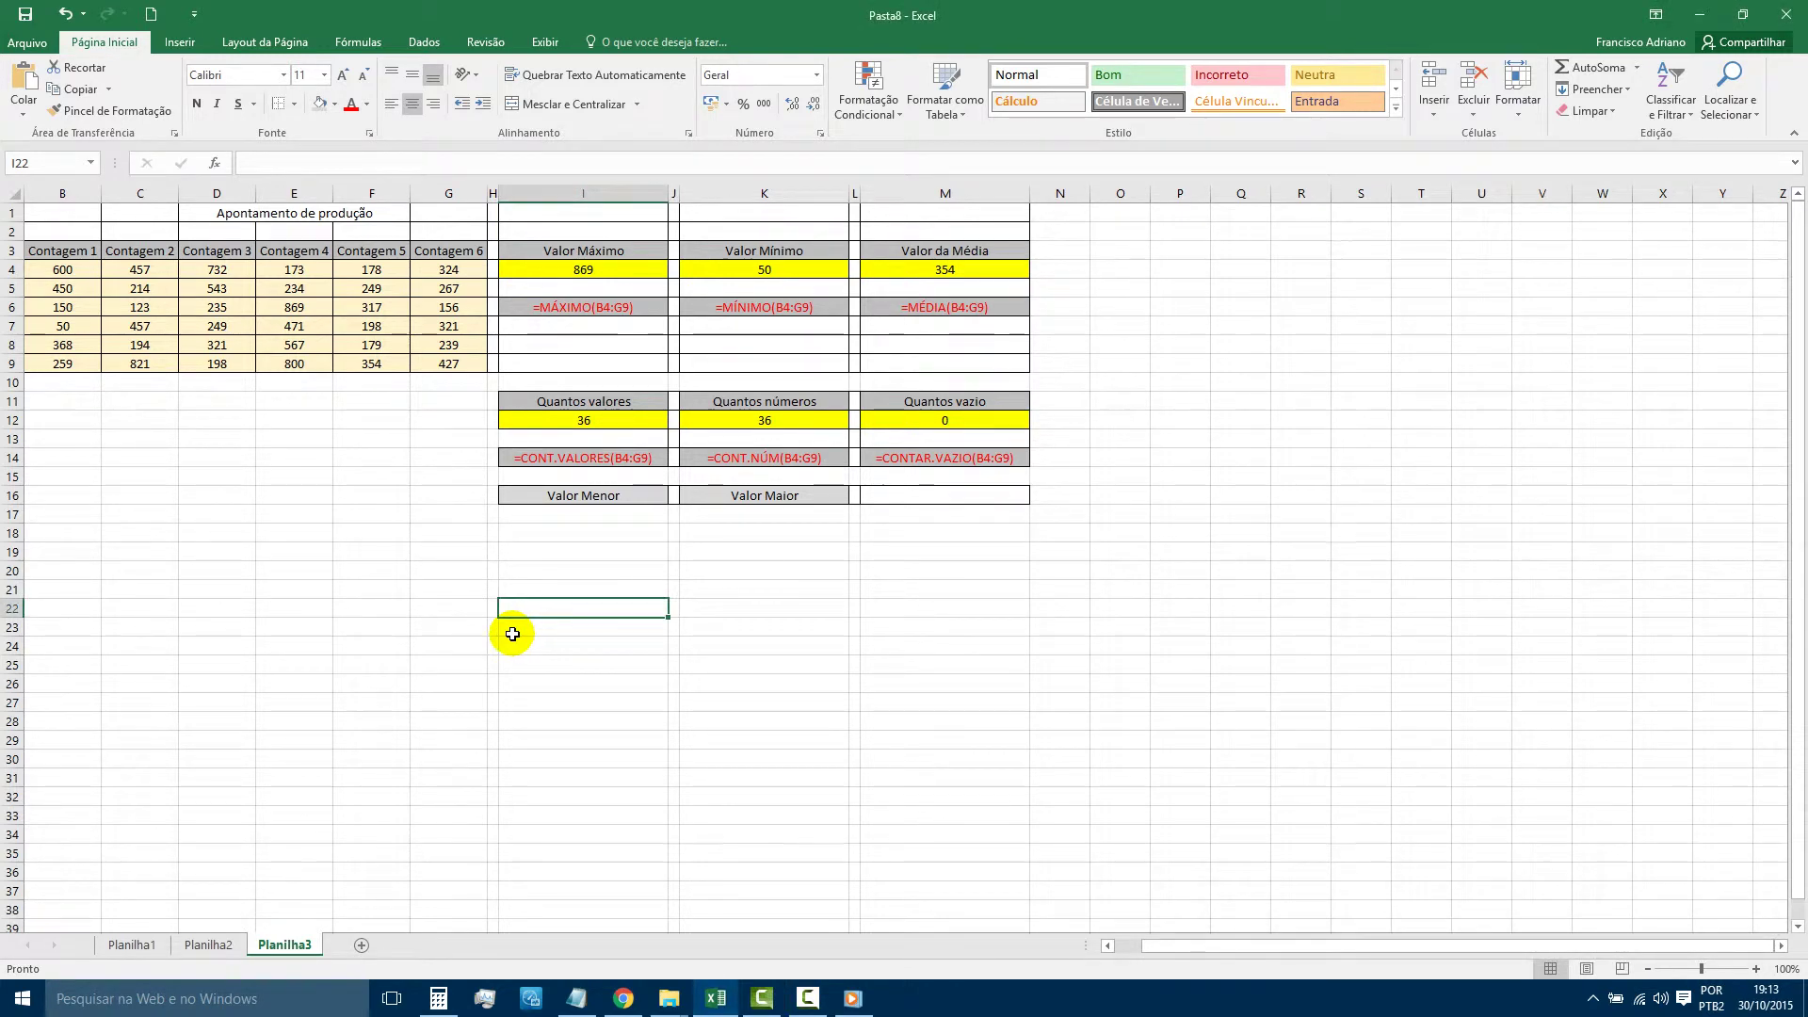
# Give the result cells I18 and K18 a yellow fill.
pyautogui.click(559, 534)
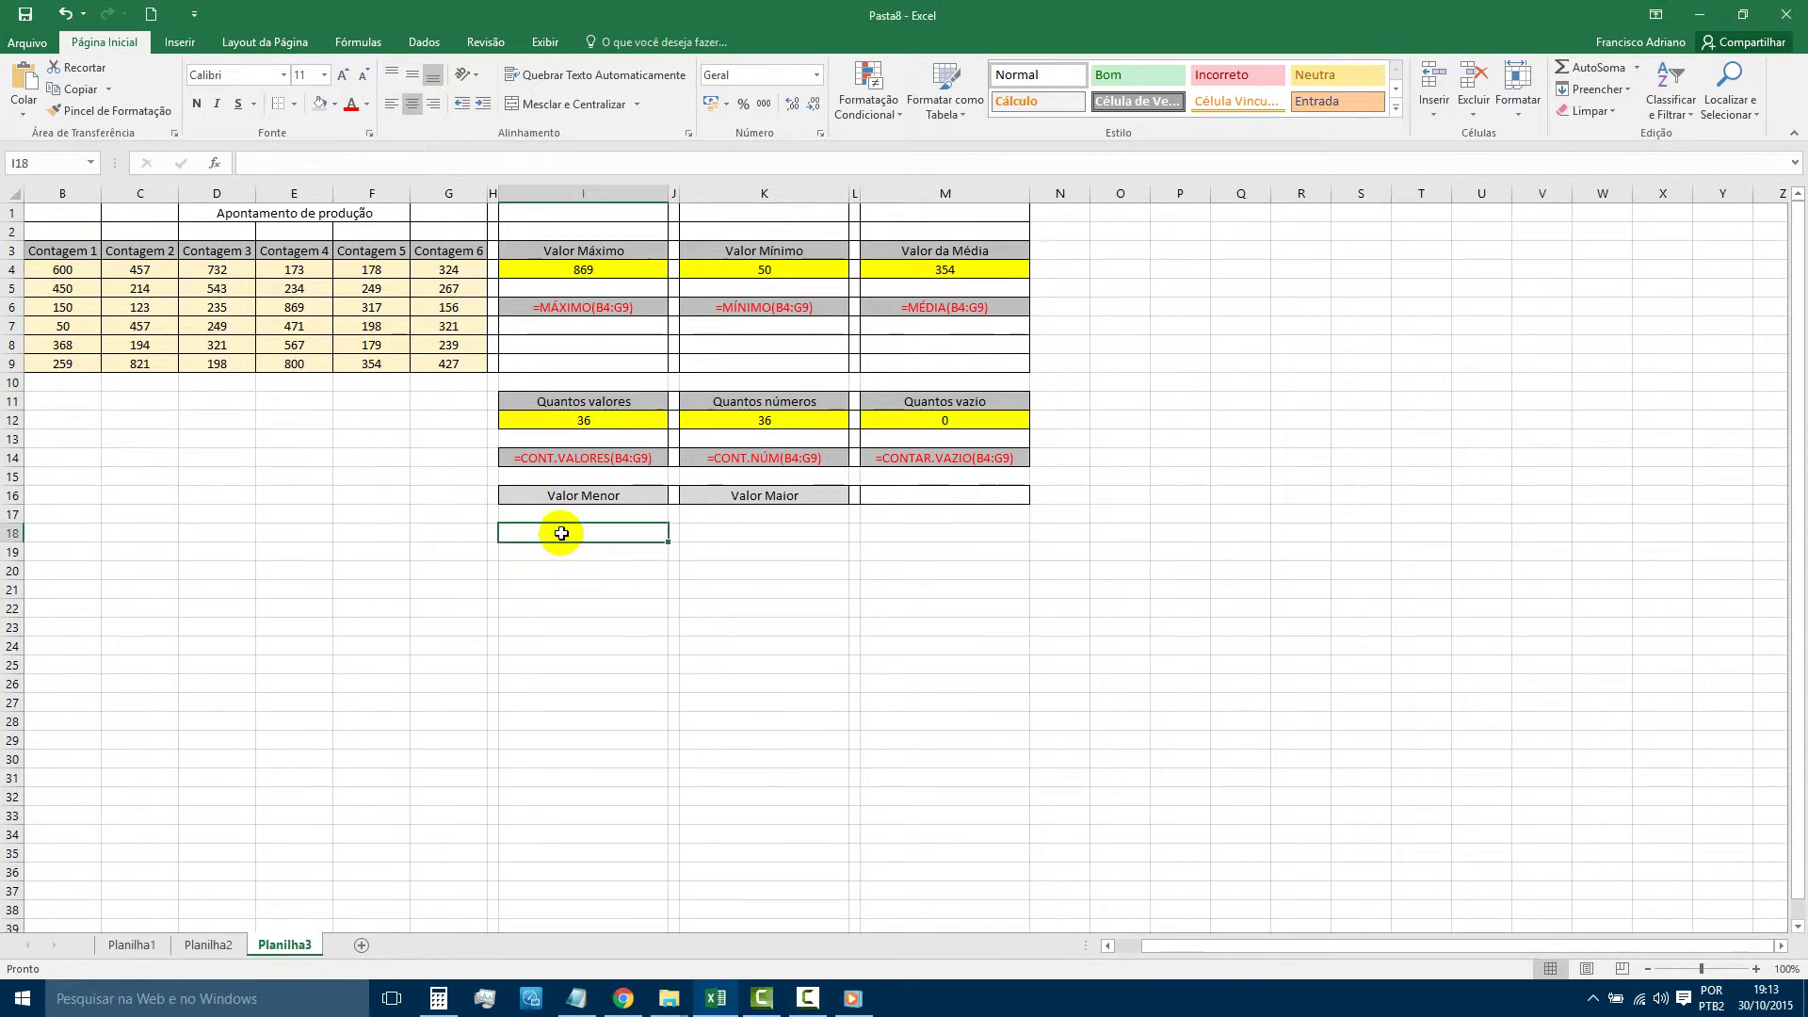
pyautogui.keyDown('ctrl'); pyautogui.click(748, 546); pyautogui.keyUp('ctrl')
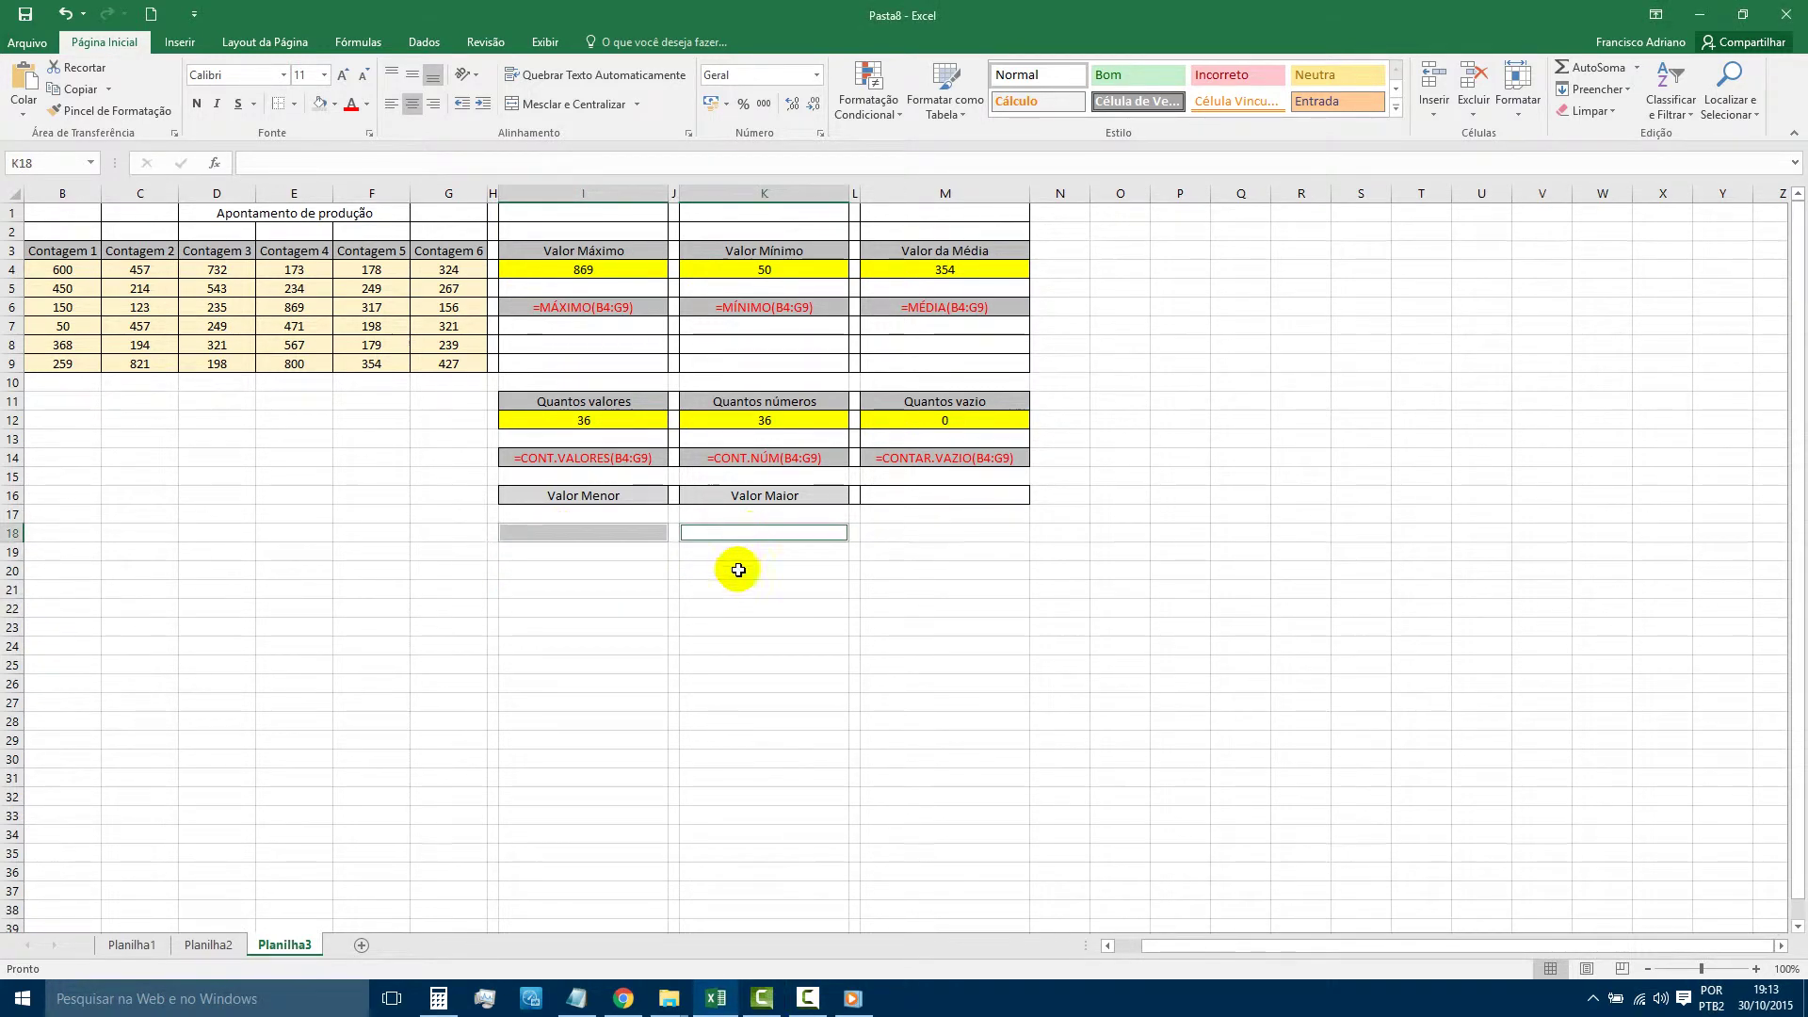
pyautogui.click(336, 103)
pyautogui.click(368, 245)
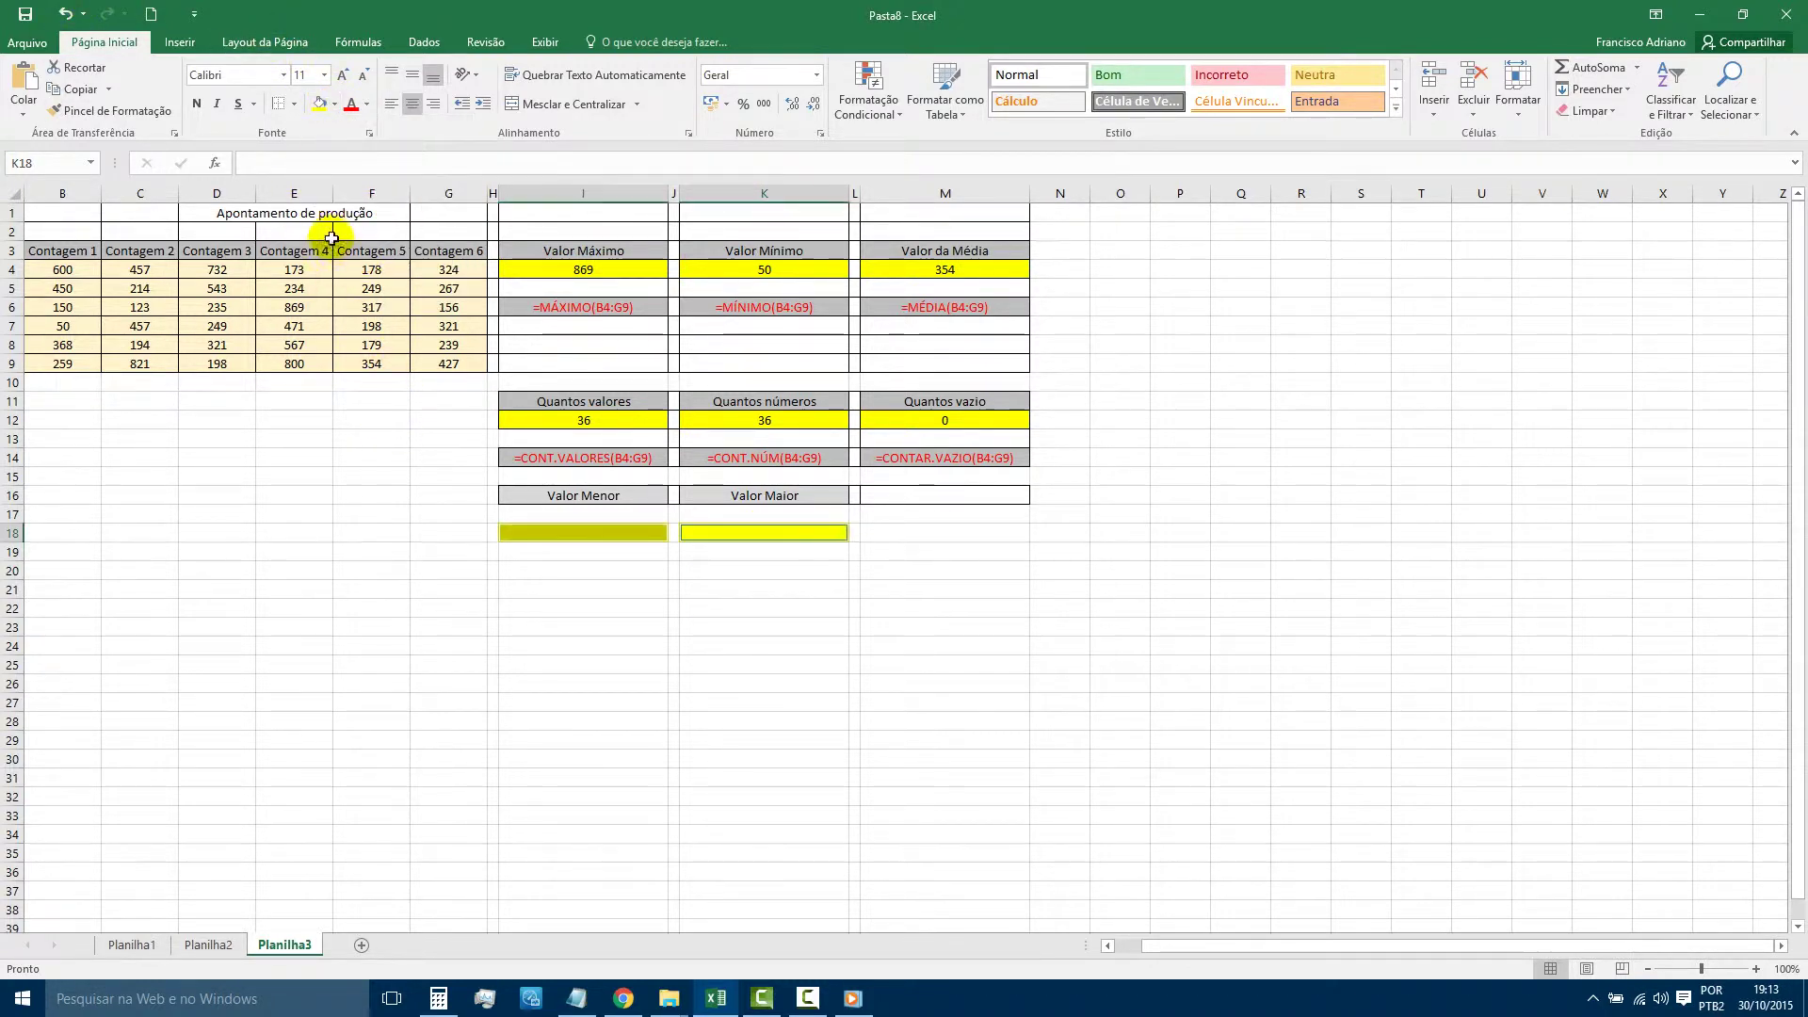
# Add borders around the I18 and K18 result cells.
pyautogui.click(296, 105)
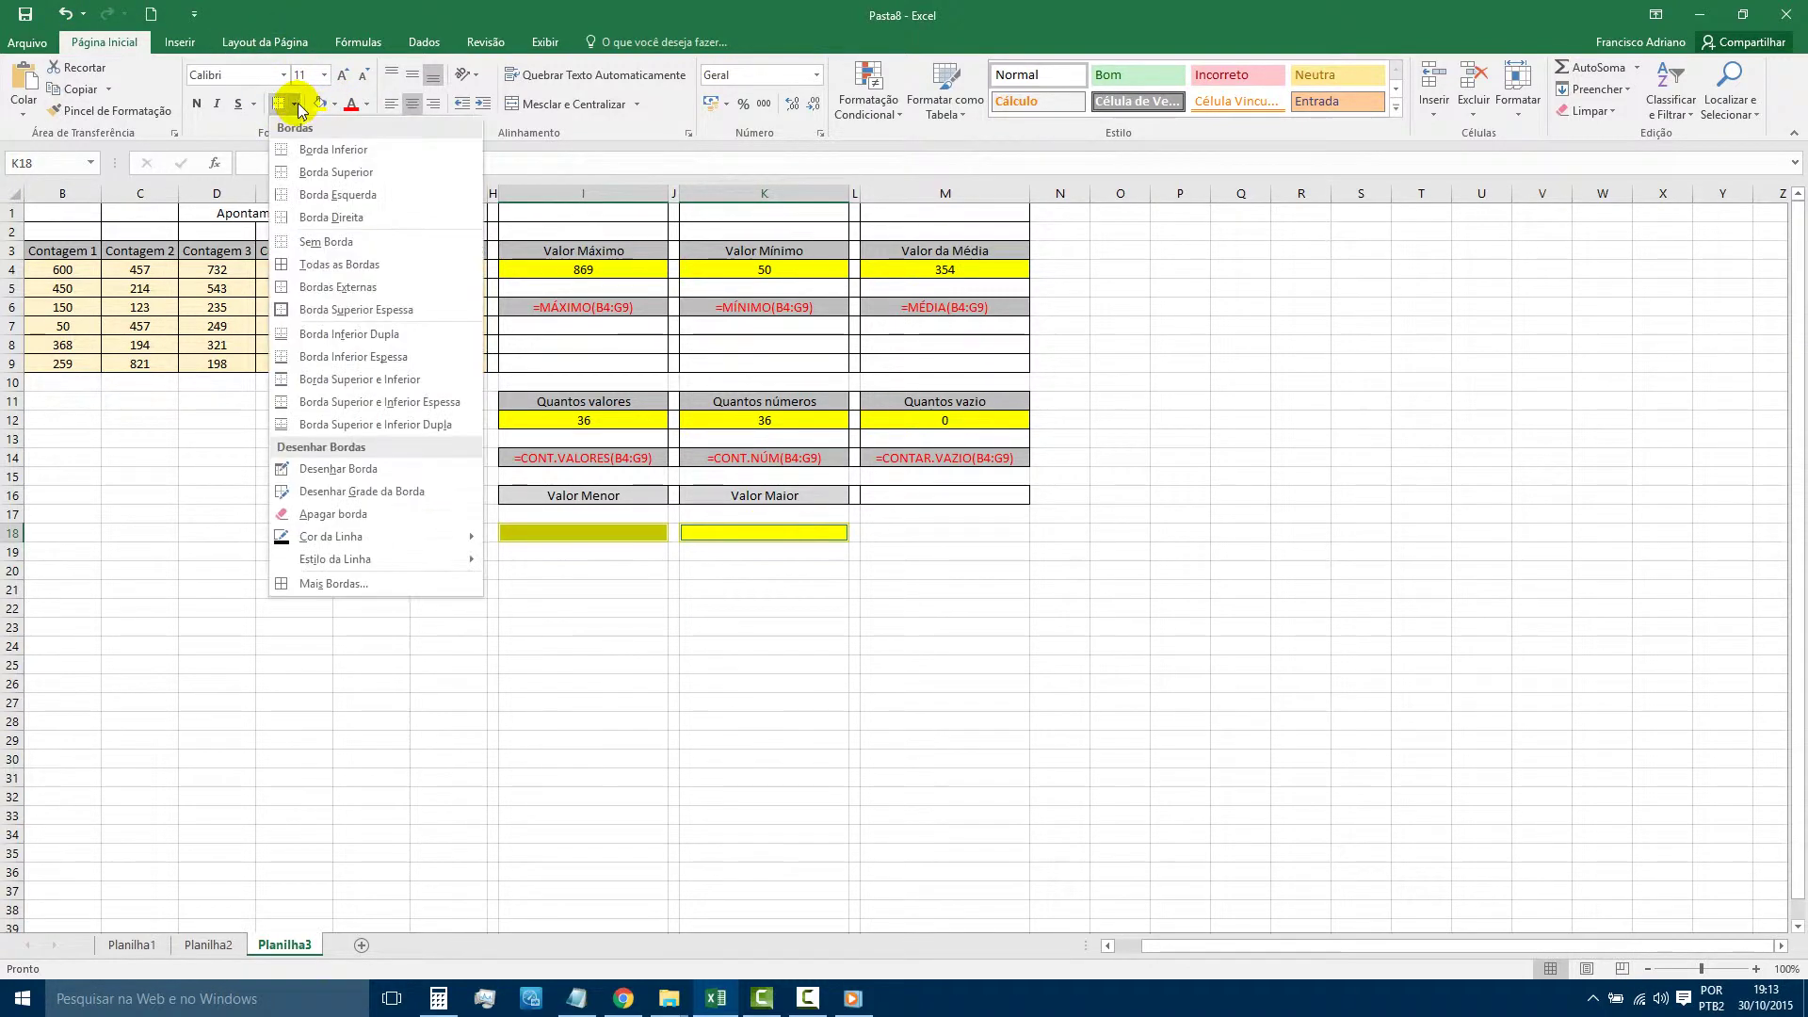
pyautogui.click(292, 285)
pyautogui.click(576, 641)
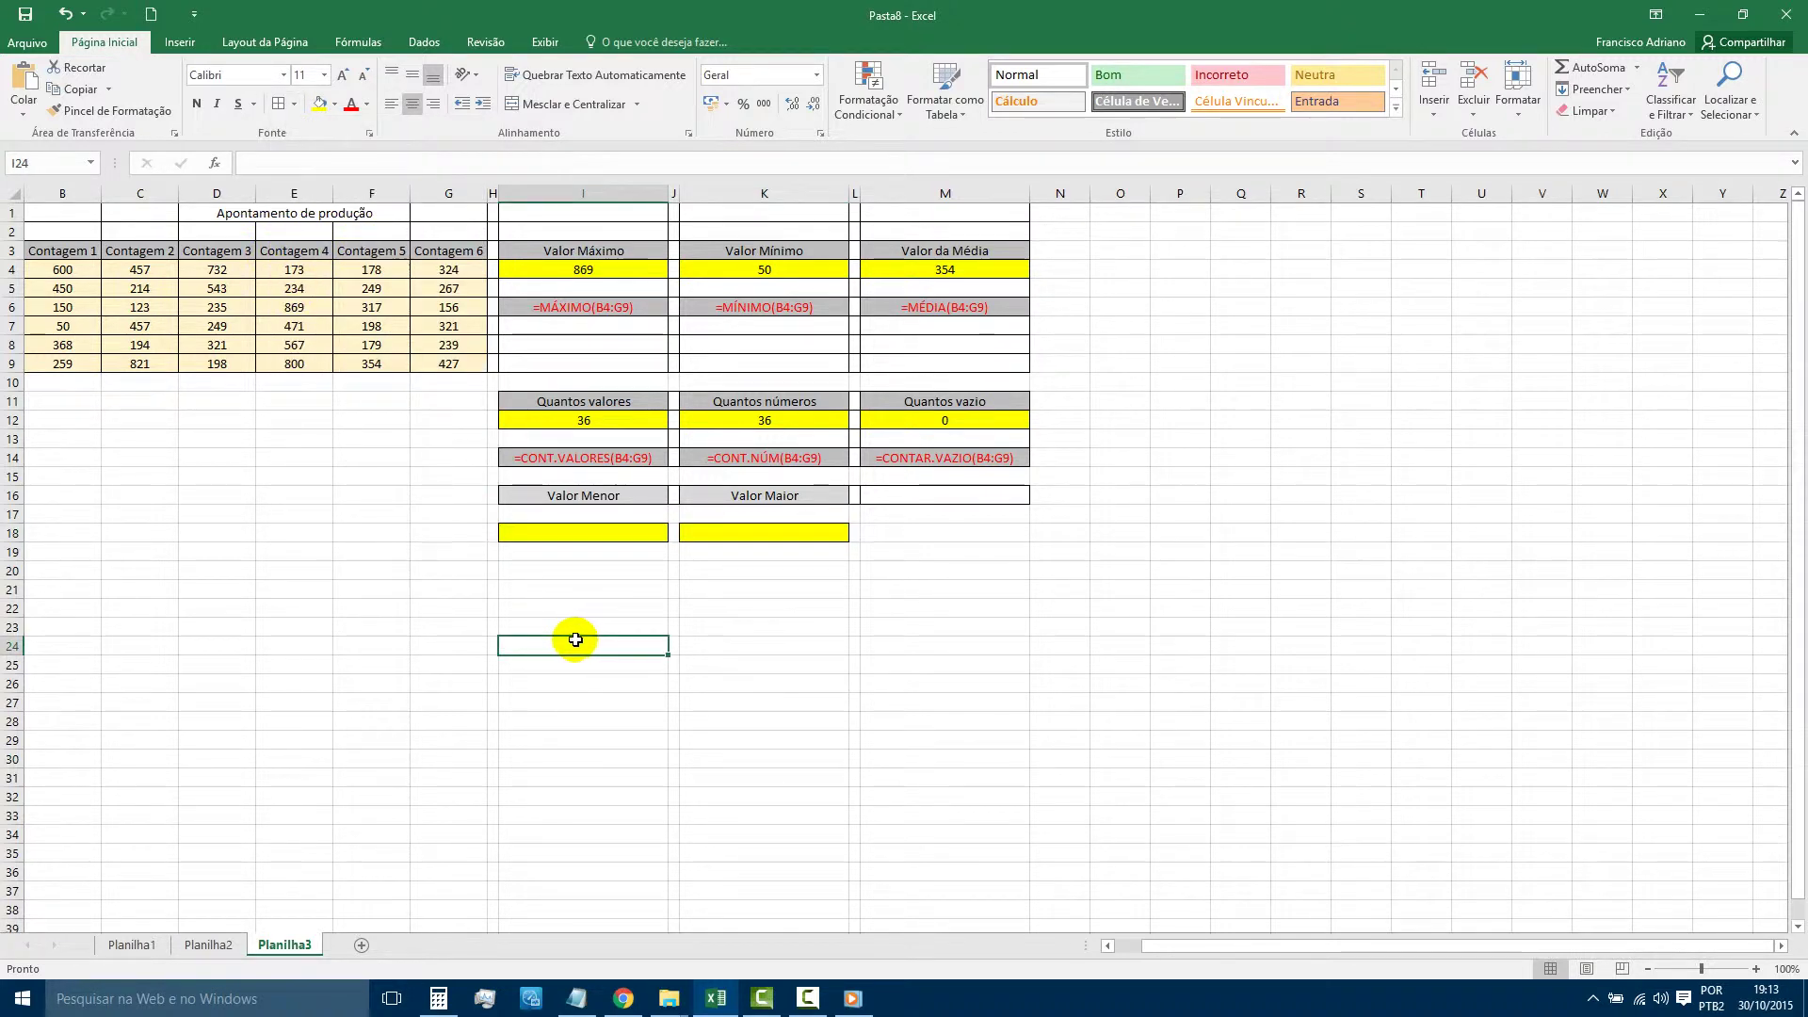
# Check the cells beside the results, J18 and L18, then reselect I18.
pyautogui.click(575, 532)
pyautogui.click(675, 533)
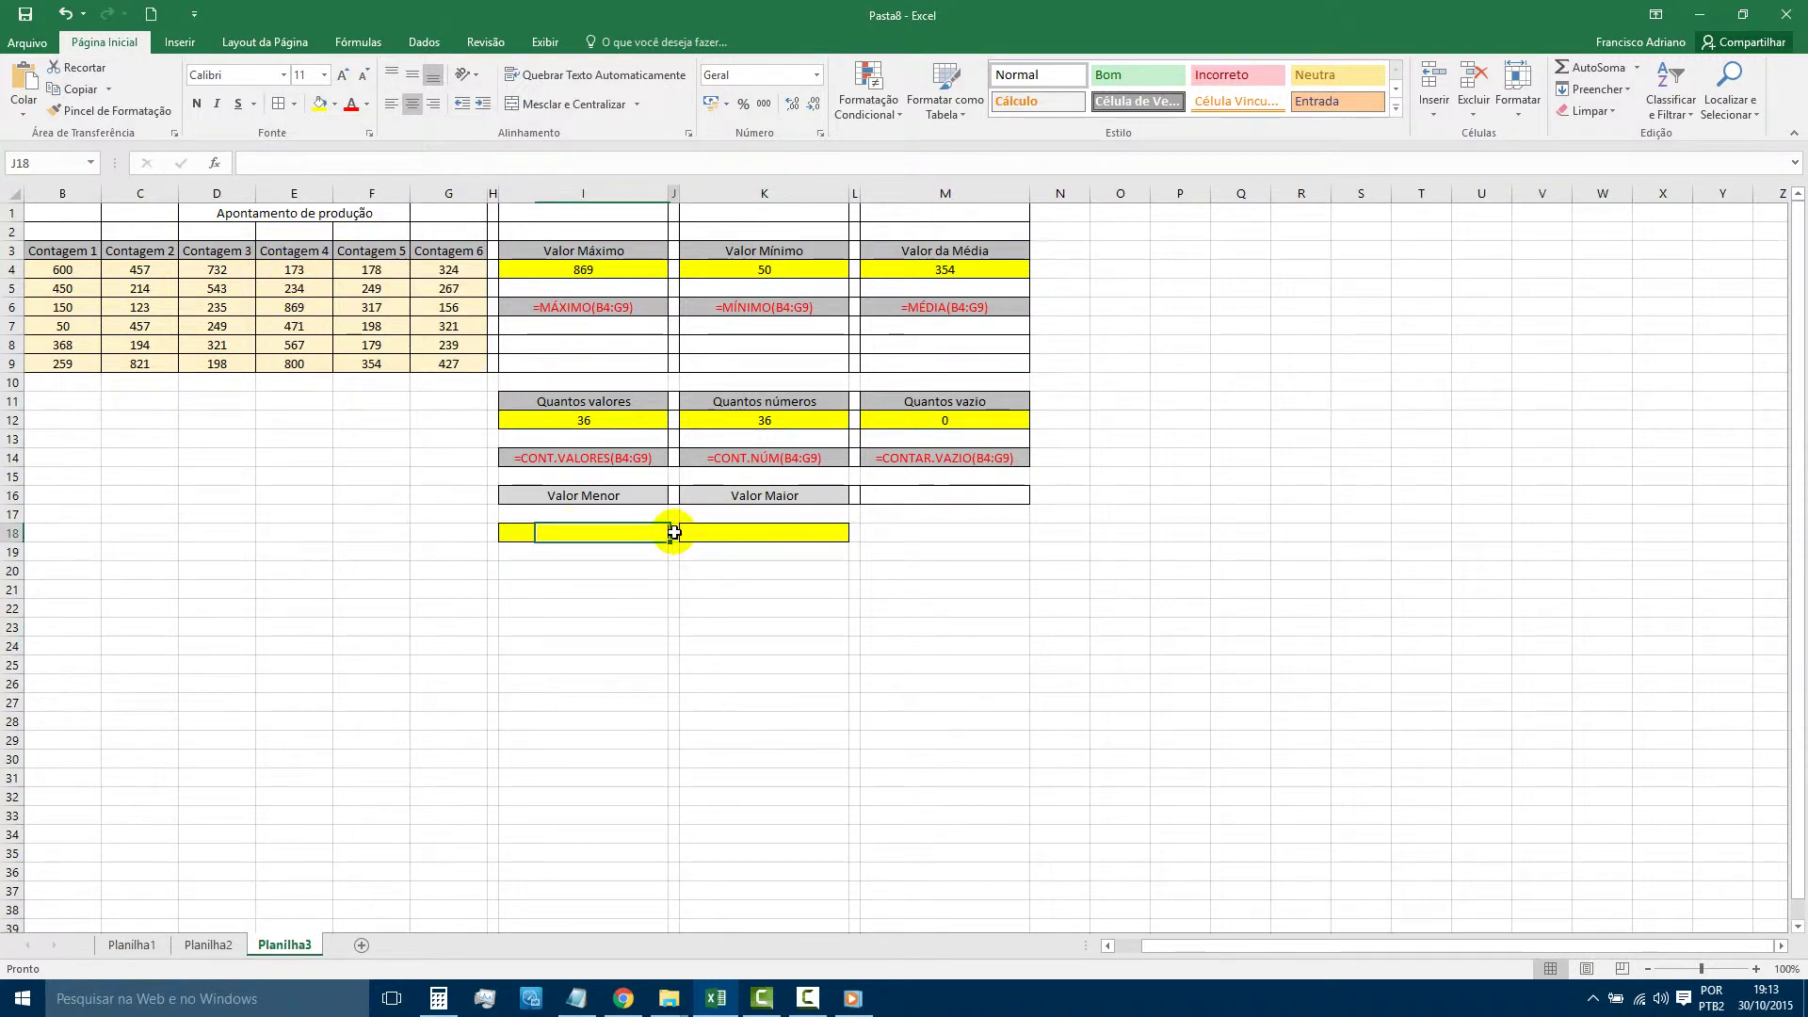
pyautogui.keyDown('ctrl'); pyautogui.click(854, 533); pyautogui.keyUp('ctrl')
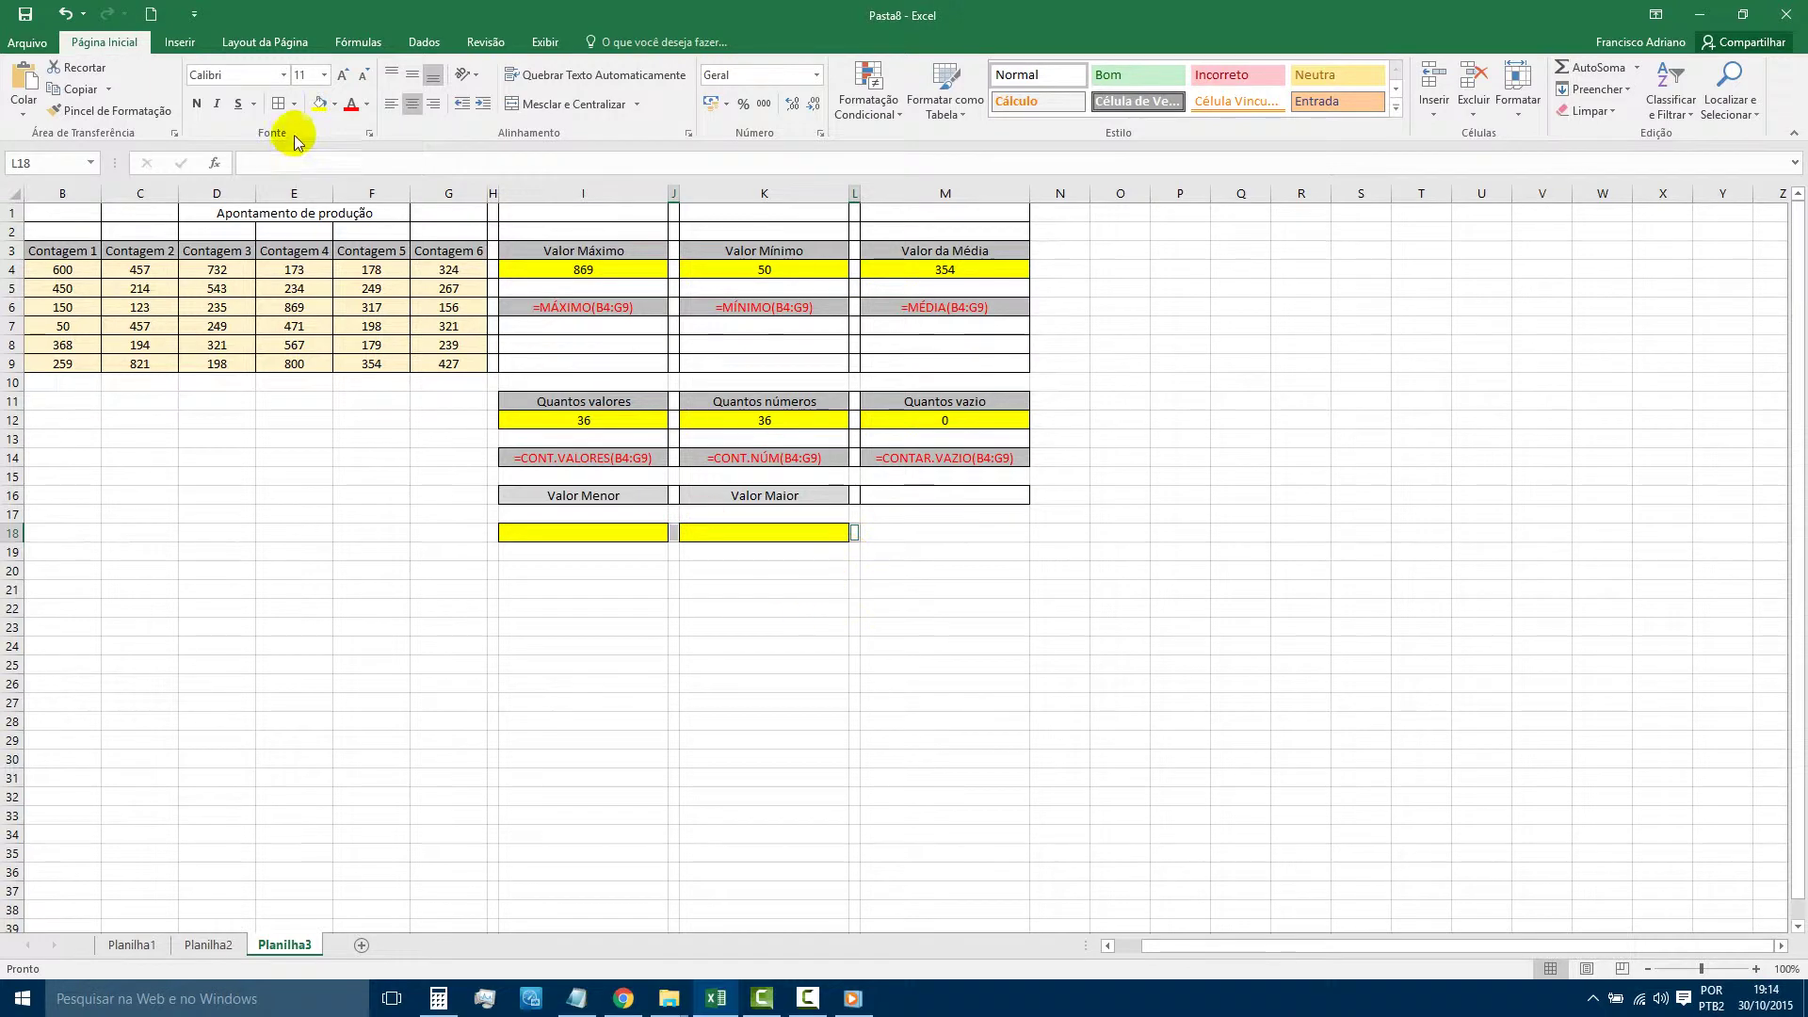
pyautogui.click(279, 104)
pyautogui.click(602, 649)
pyautogui.click(540, 536)
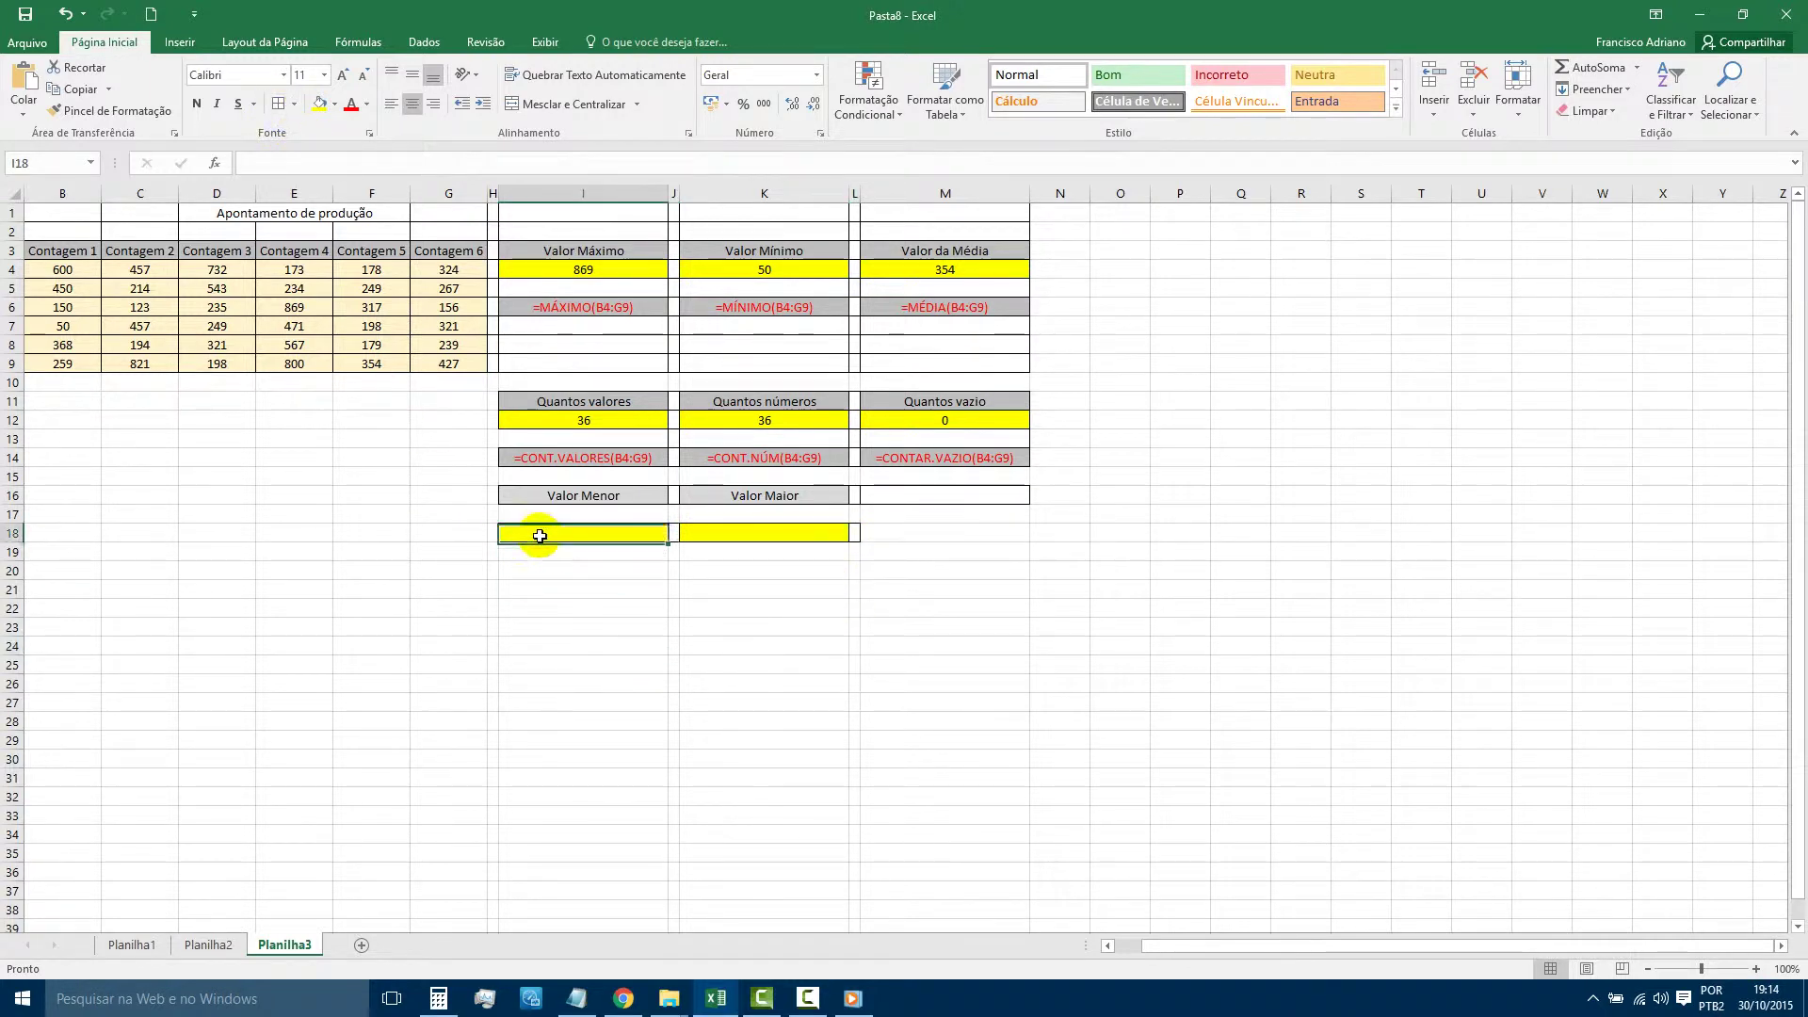
# Enter =MENOR(B4:G9;6) in I18 so it returns 178.
pyautogui.write('=')
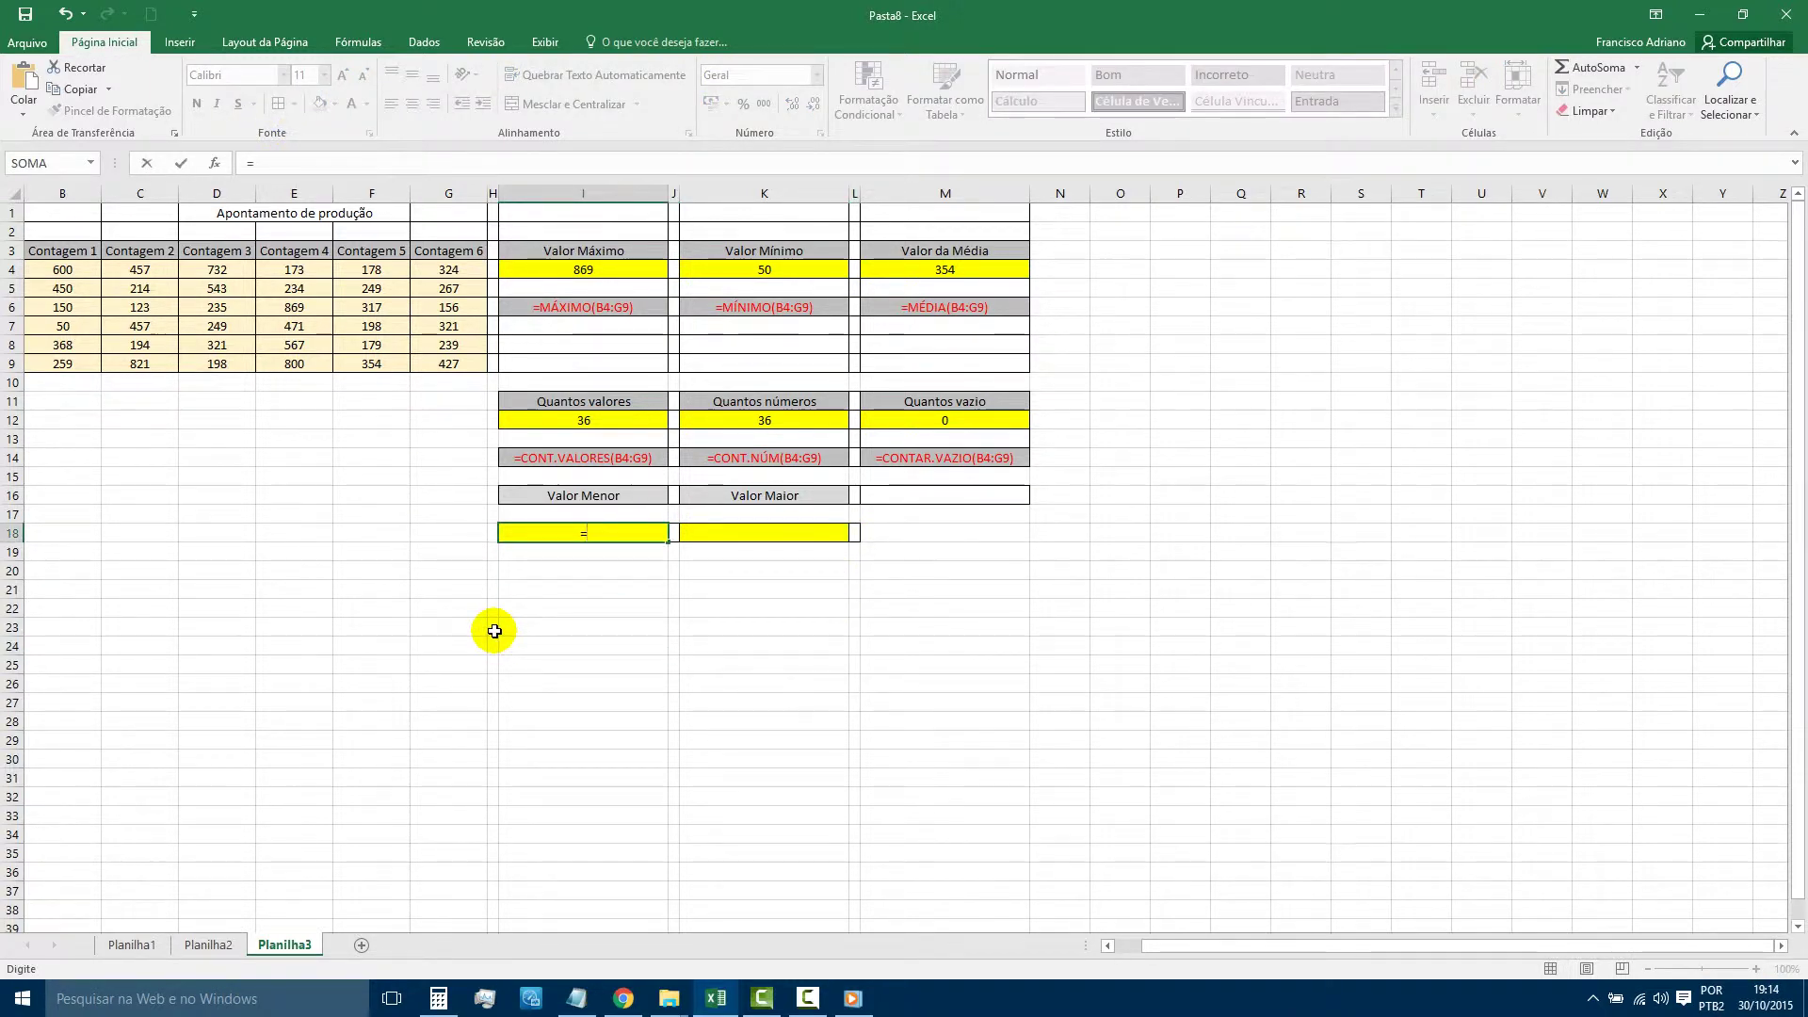
pyautogui.write('MENO')
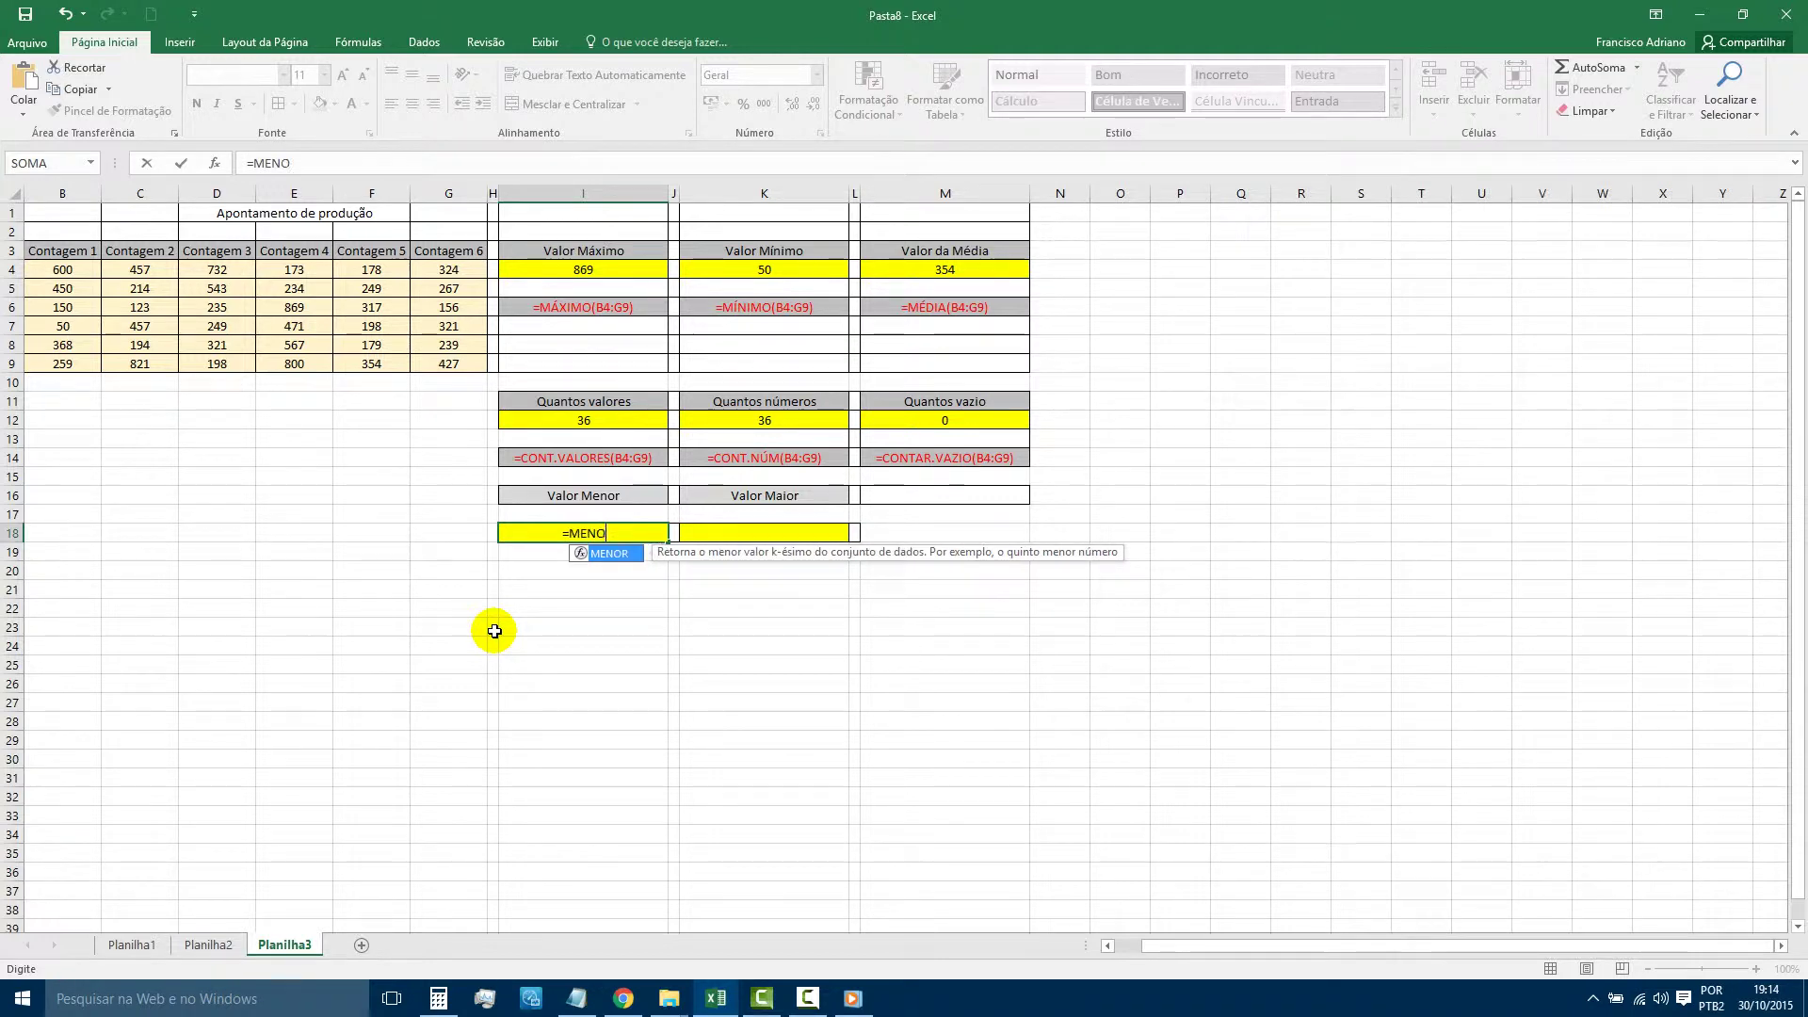
pyautogui.write('R')
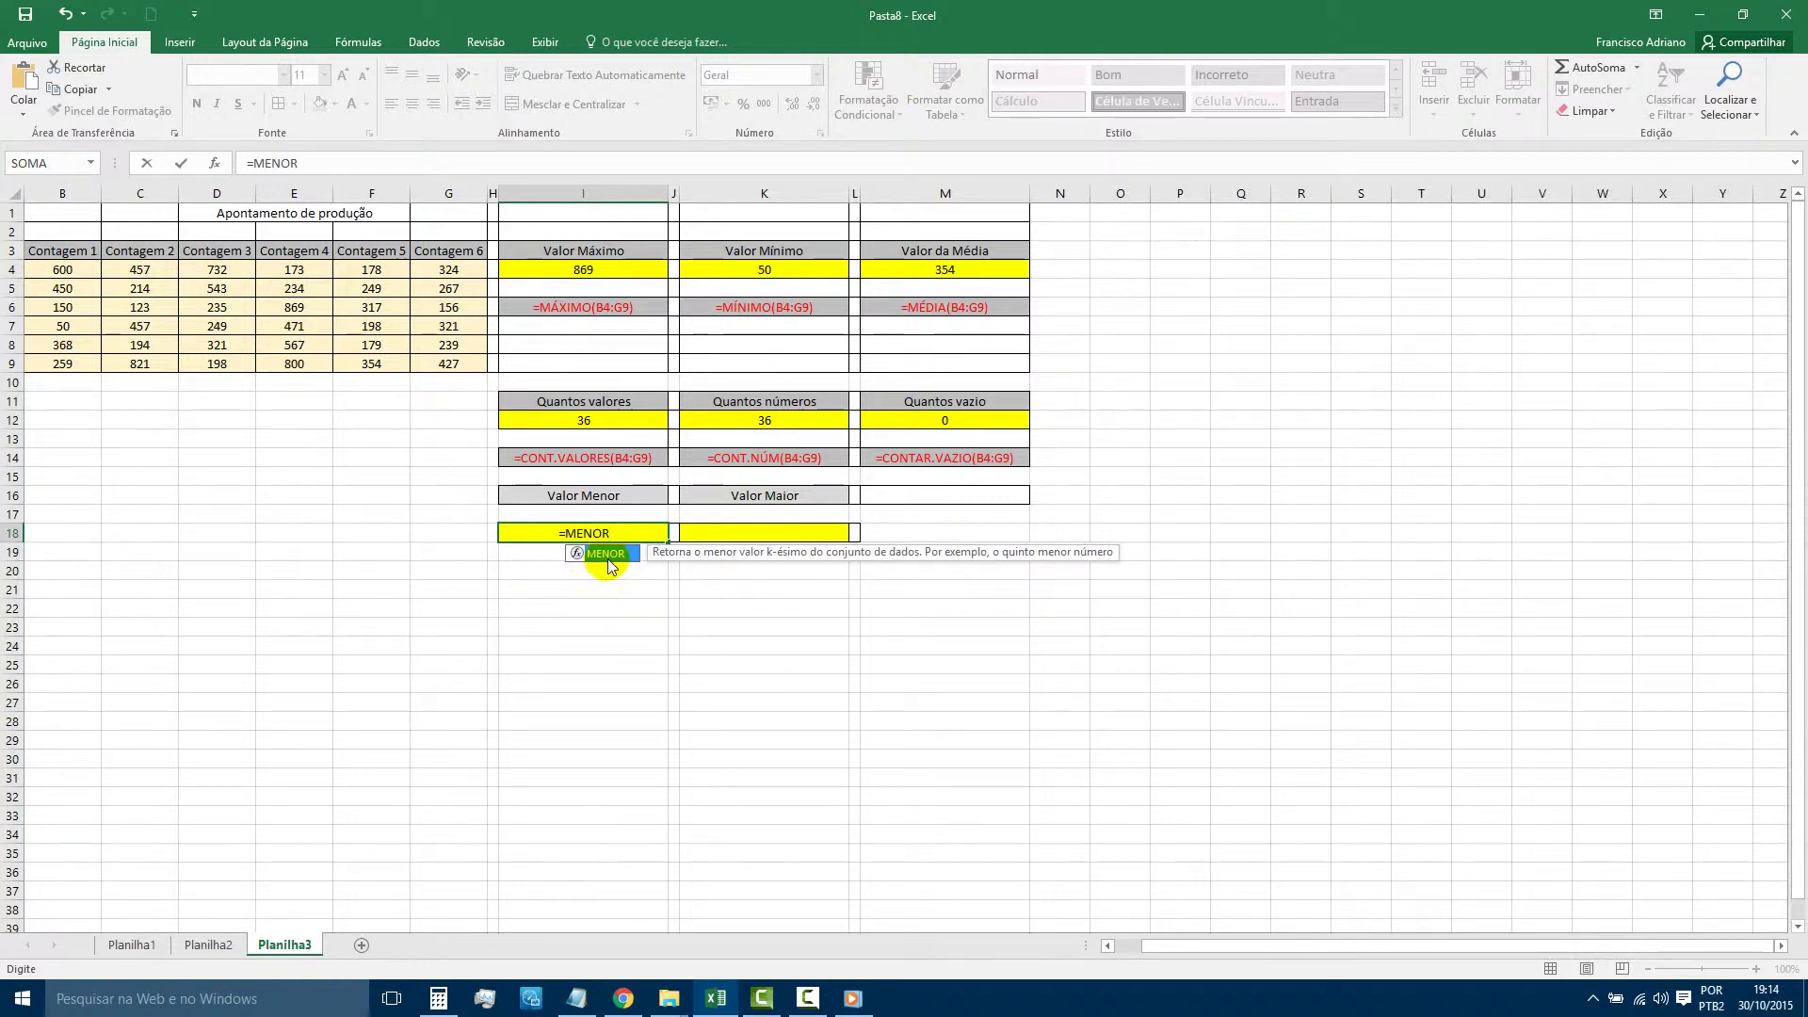
pyautogui.doubleClick(606, 554)
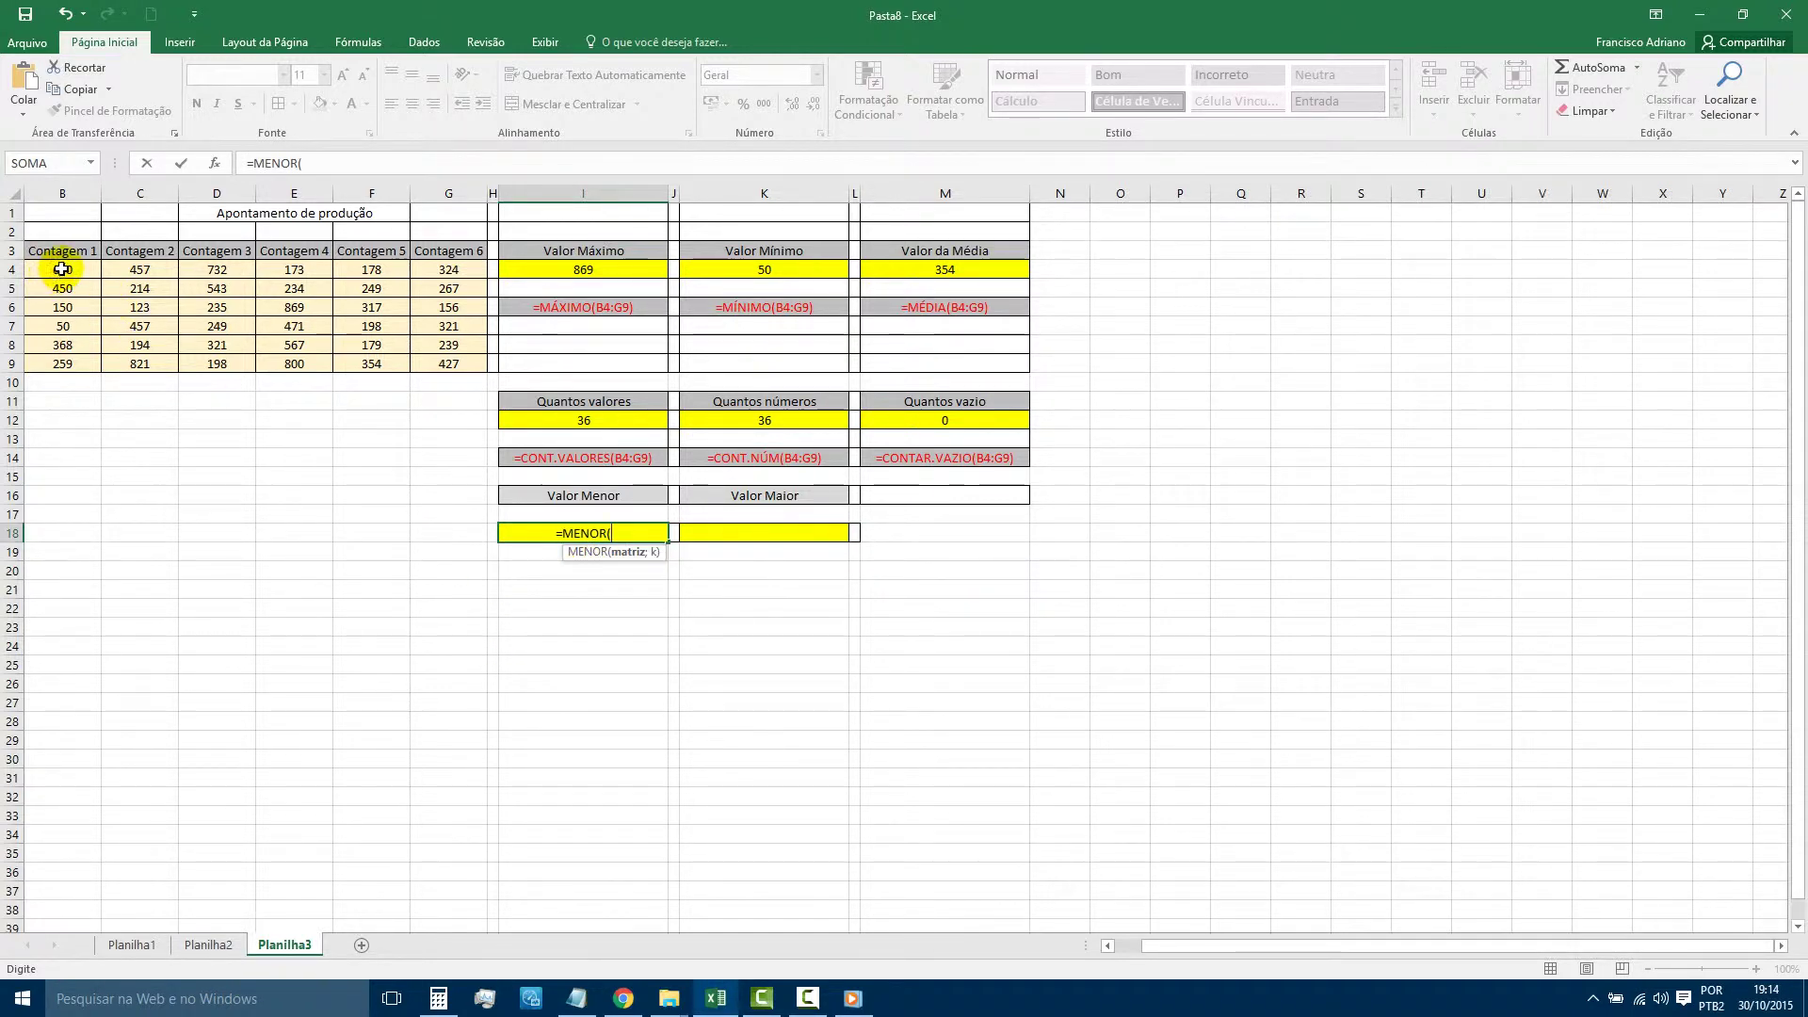
pyautogui.moveTo(56, 270); pyautogui.dragTo(451, 361)
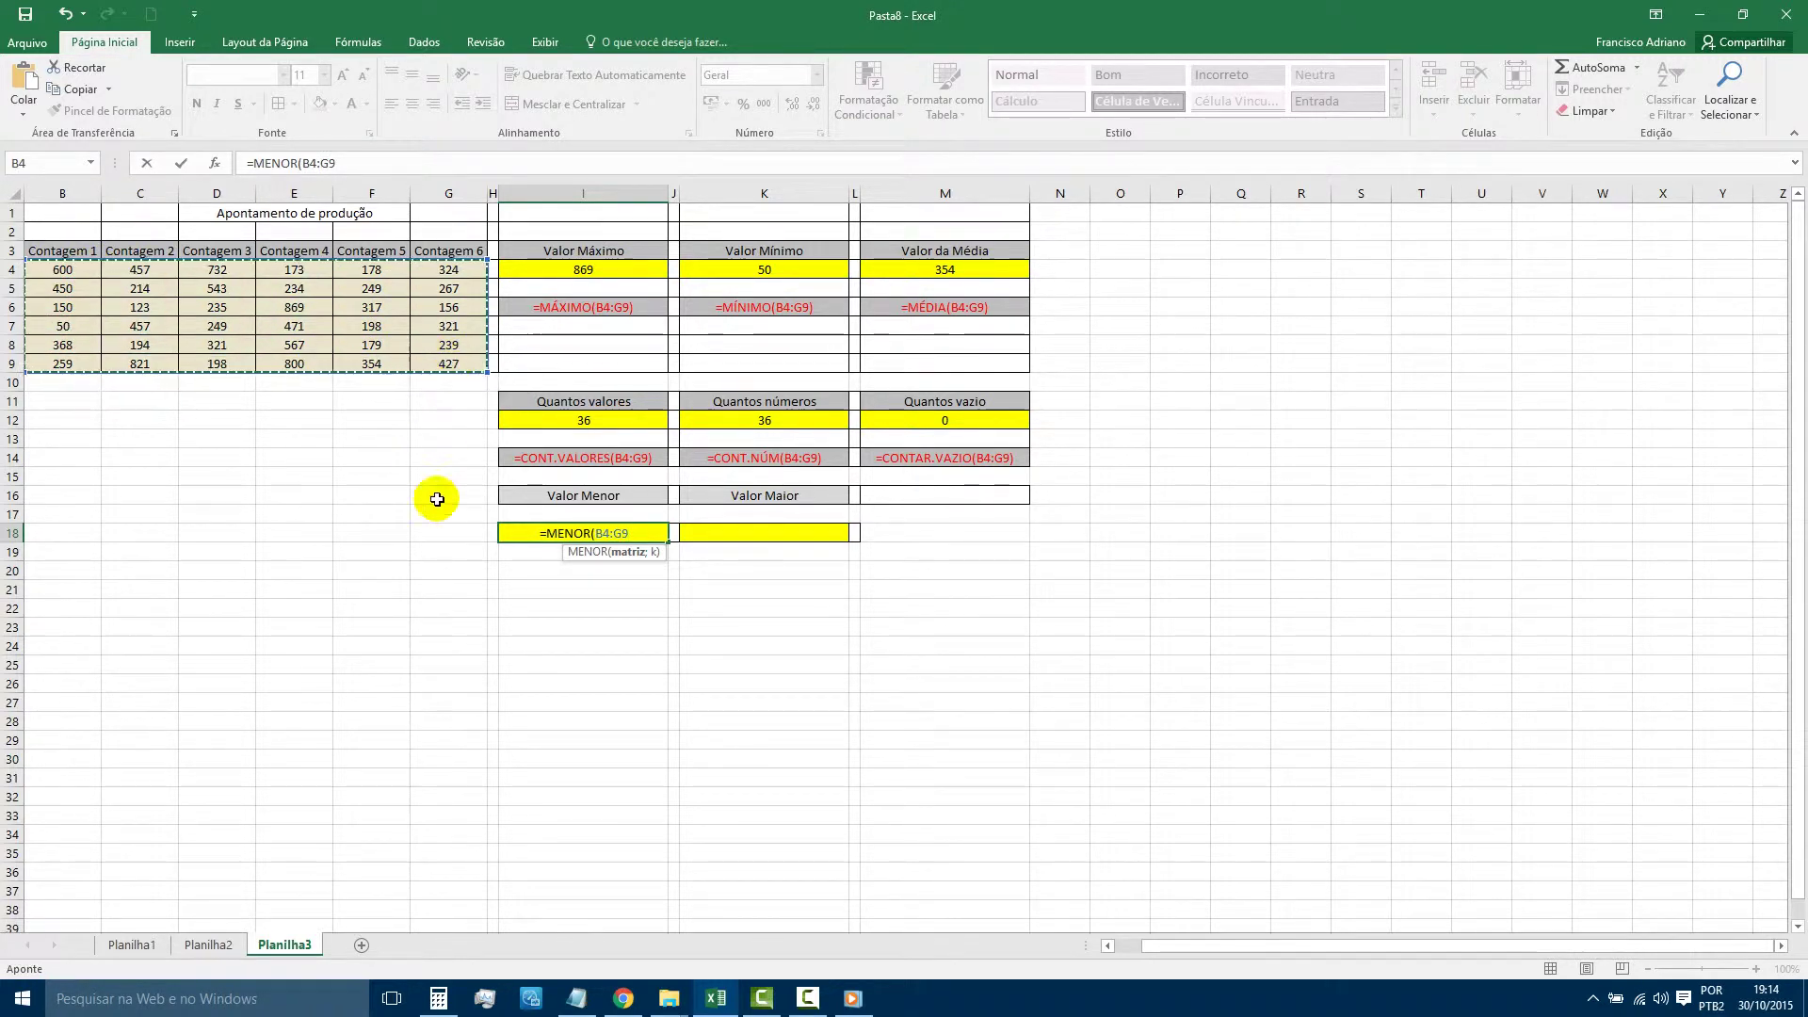
pyautogui.write(';')
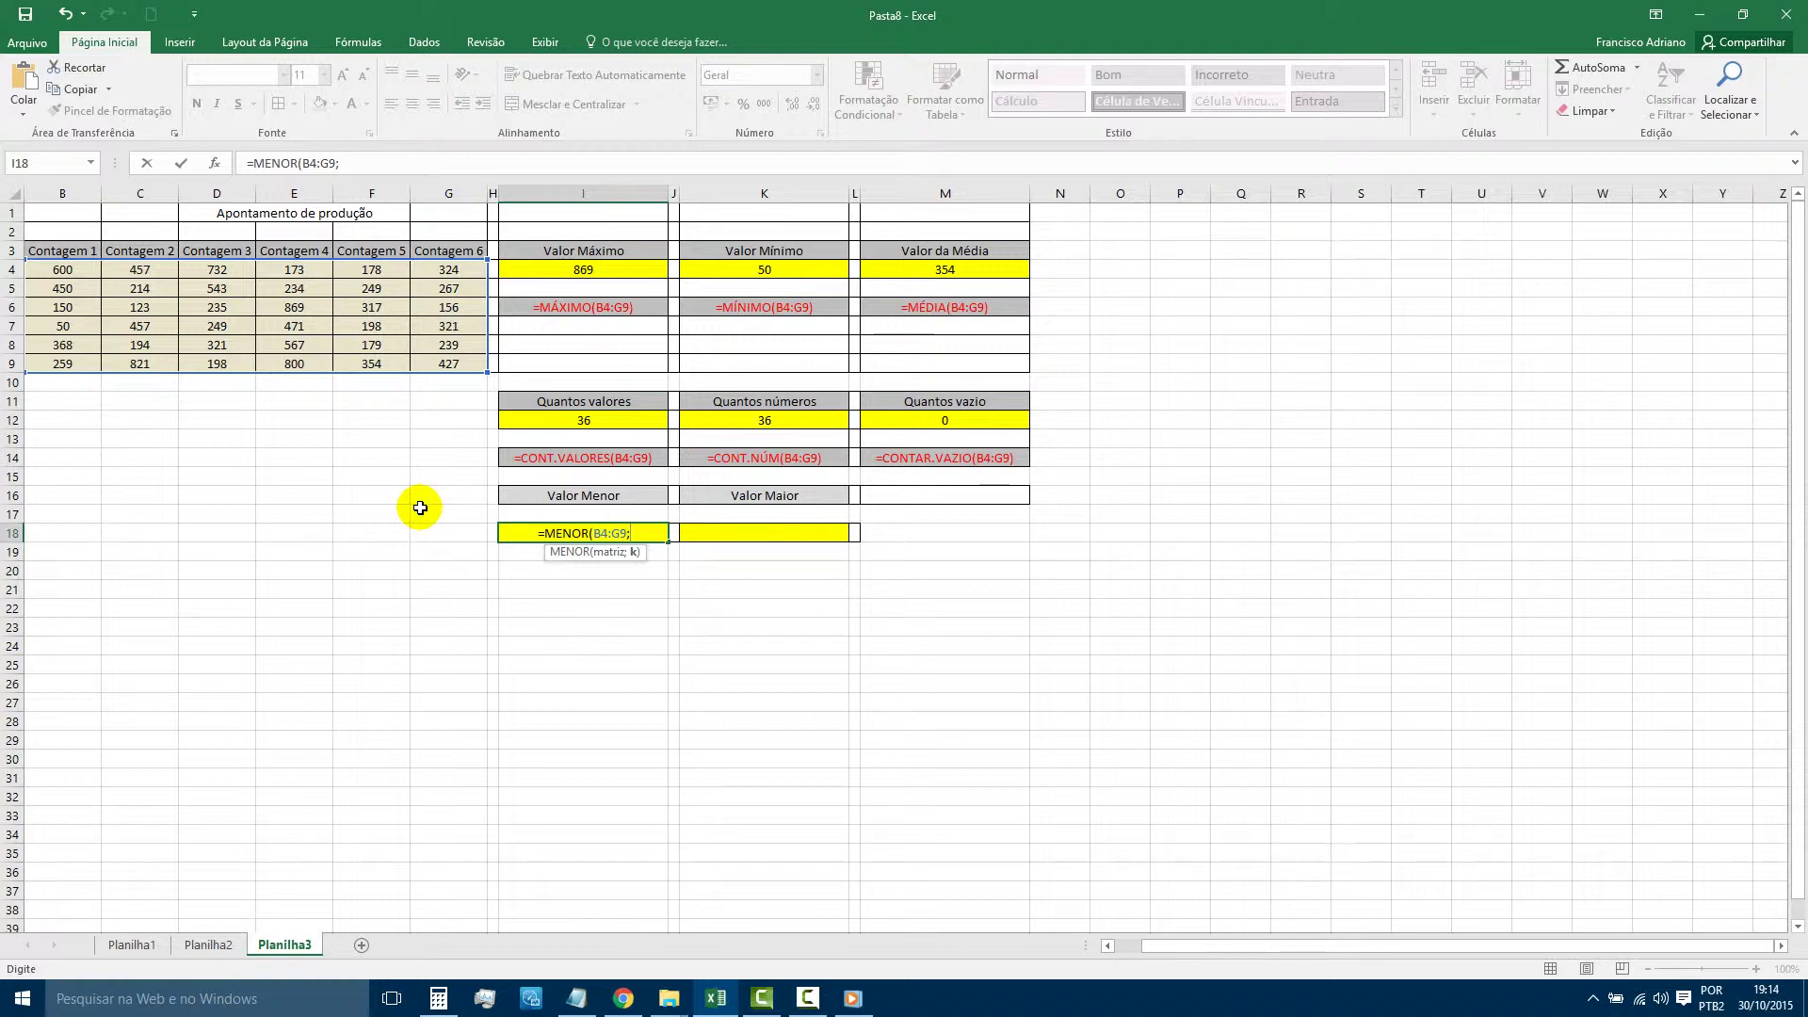
pyautogui.write('6)')
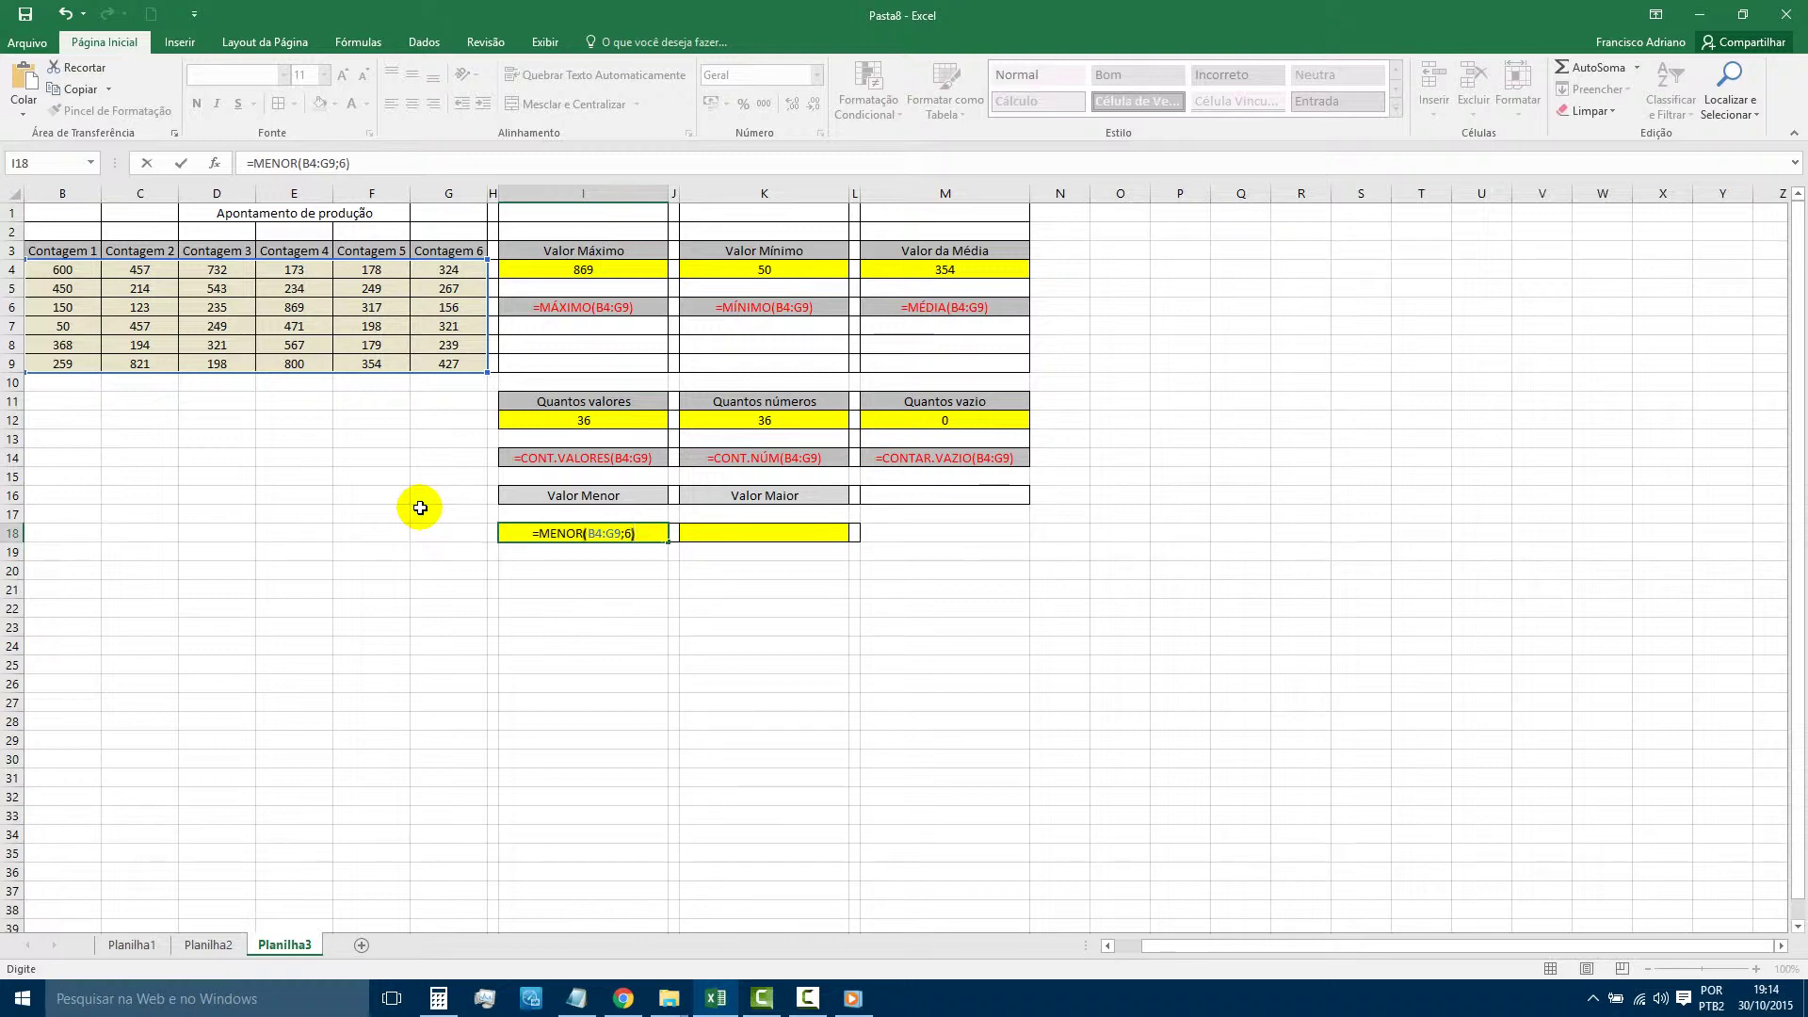
pyautogui.press('Return')
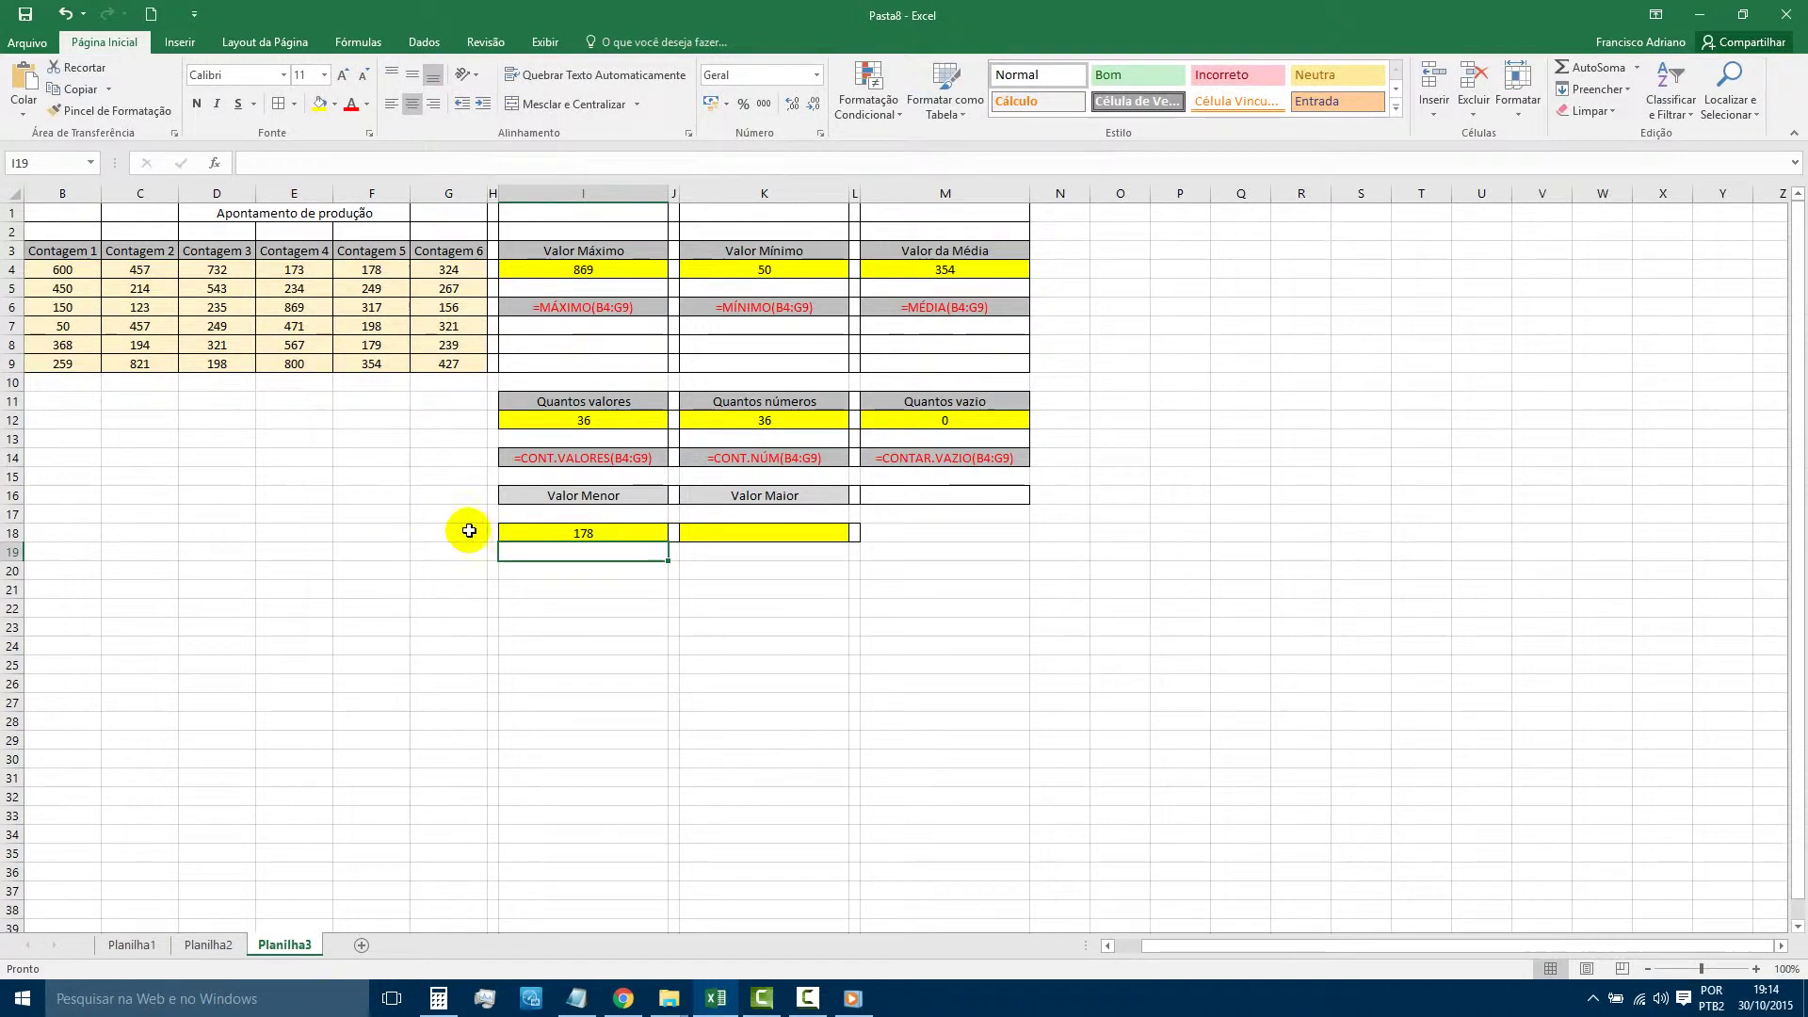
pyautogui.click(553, 533)
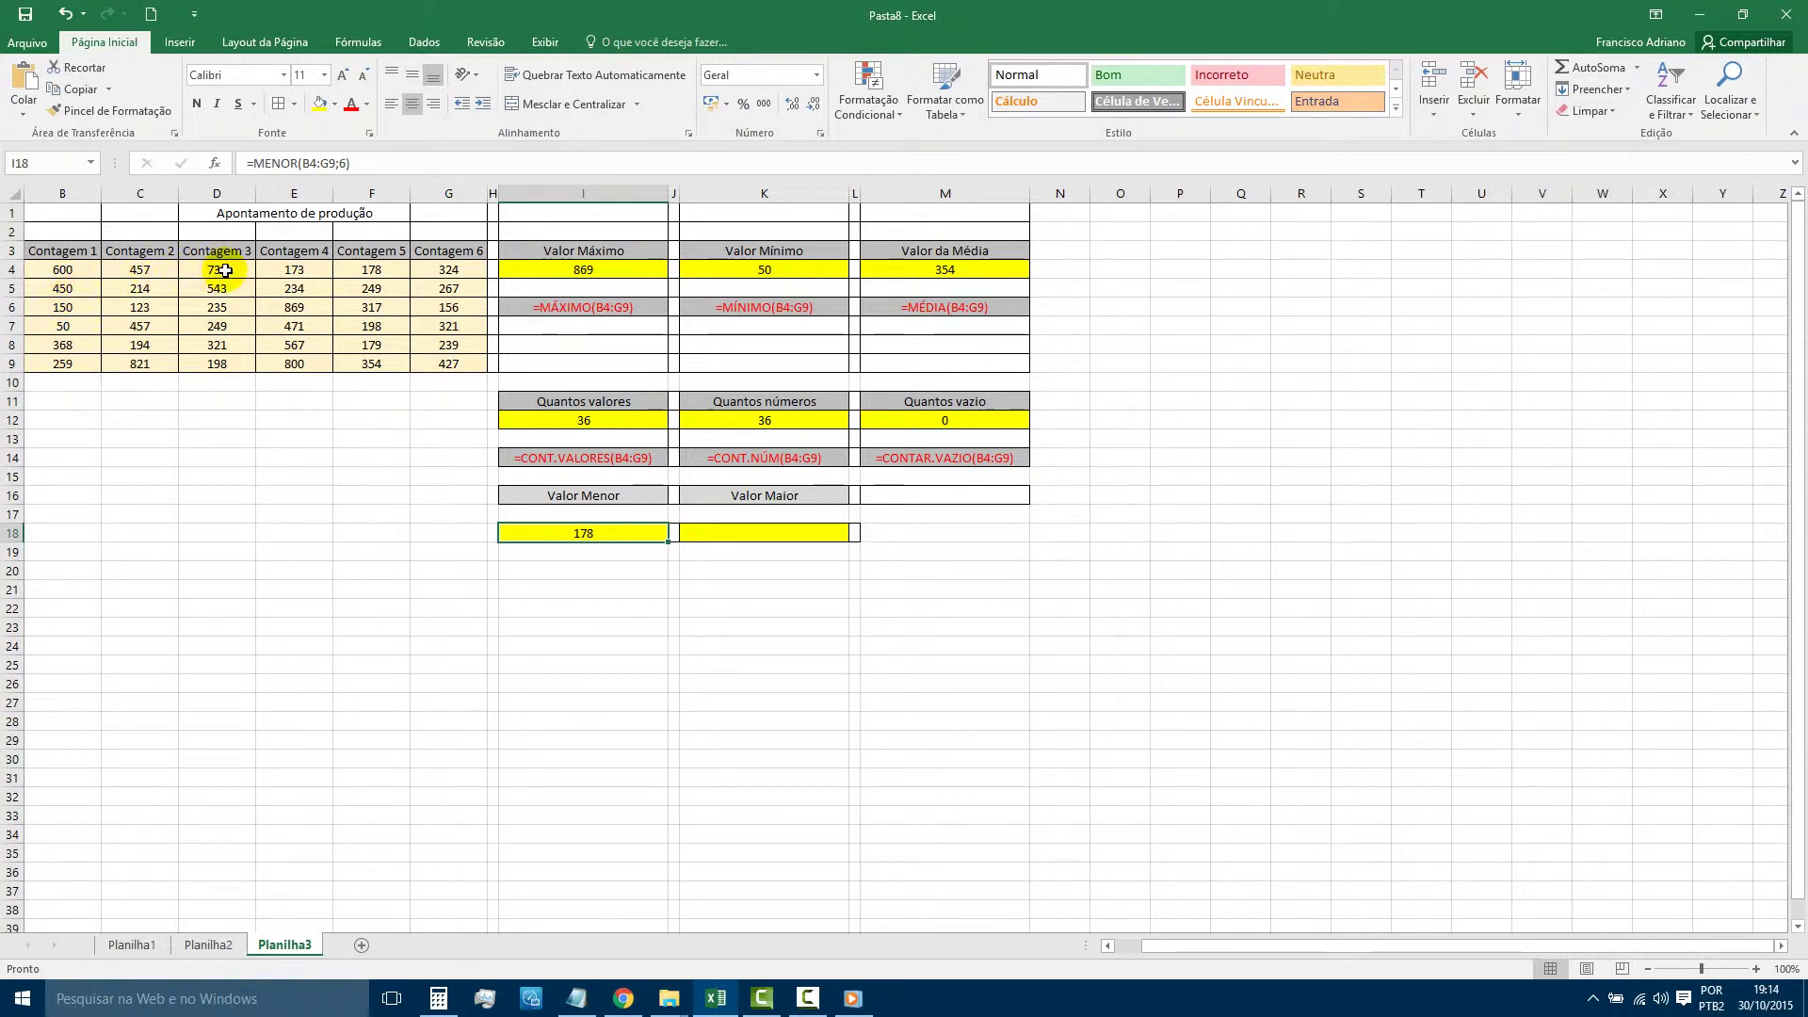
# Copy the MENOR formula from I18 into I19 and edit its k argument.
pyautogui.click(373, 273)
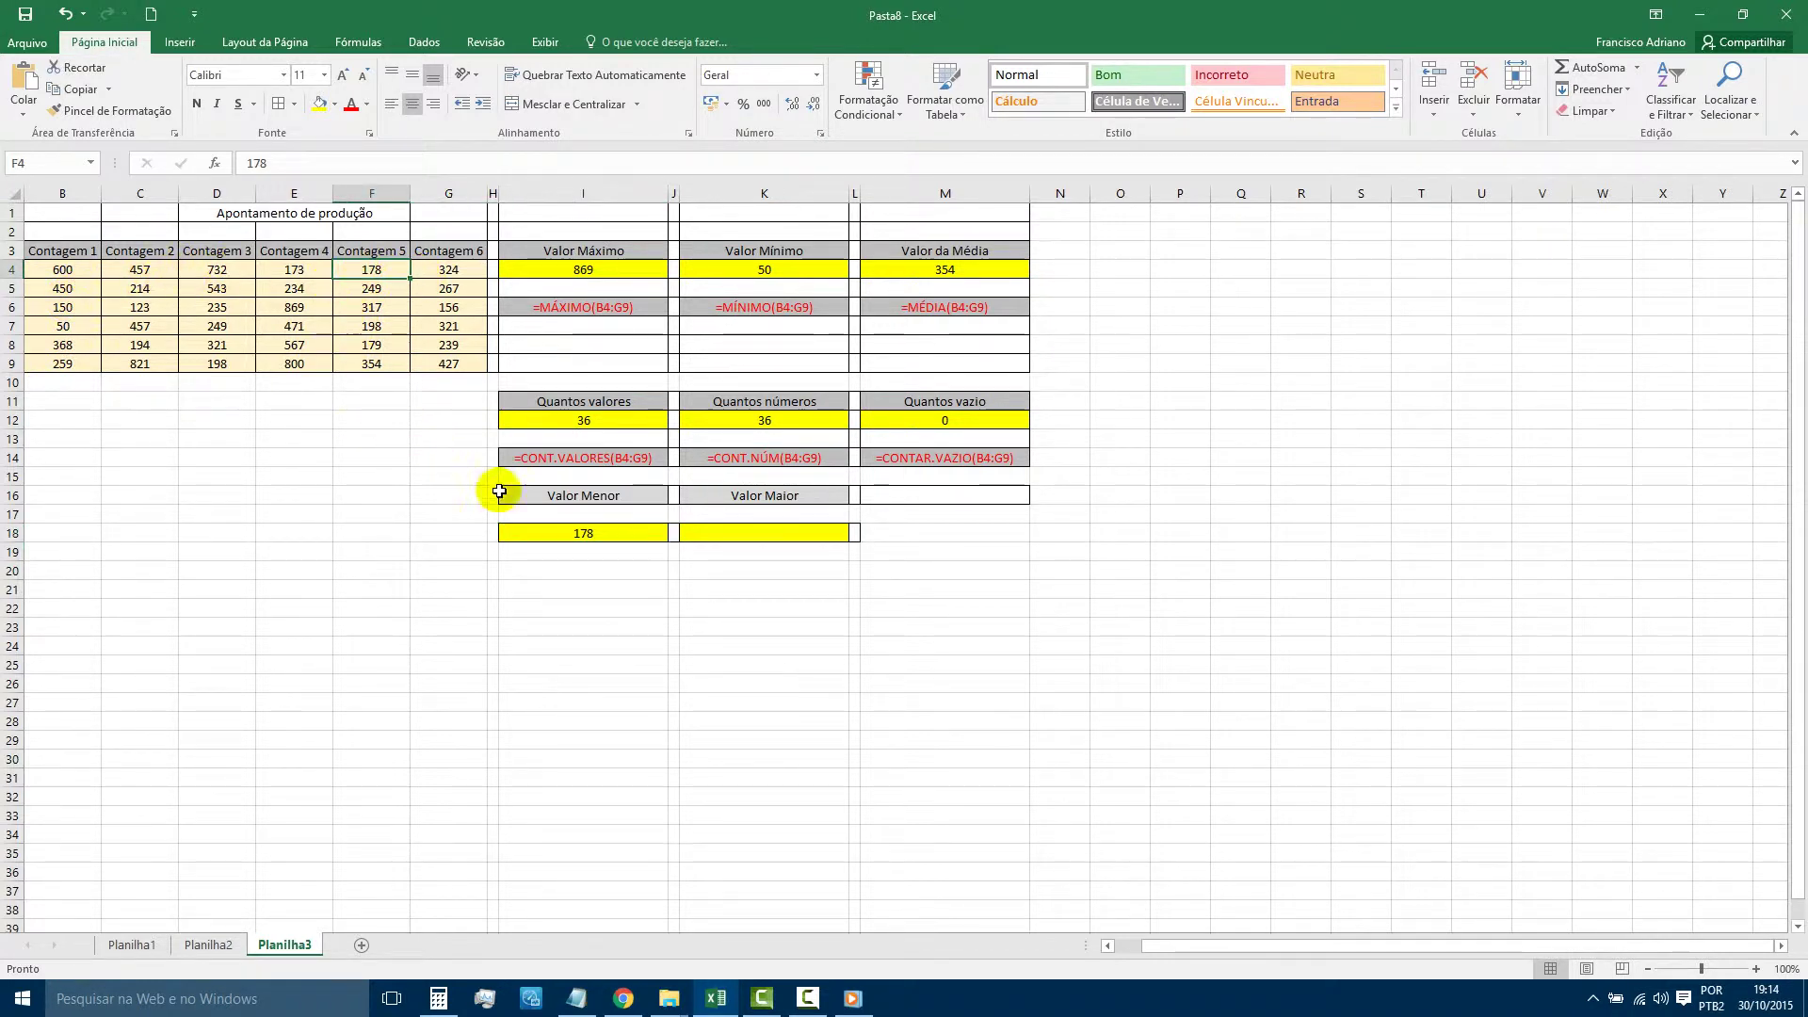
pyautogui.click(549, 533)
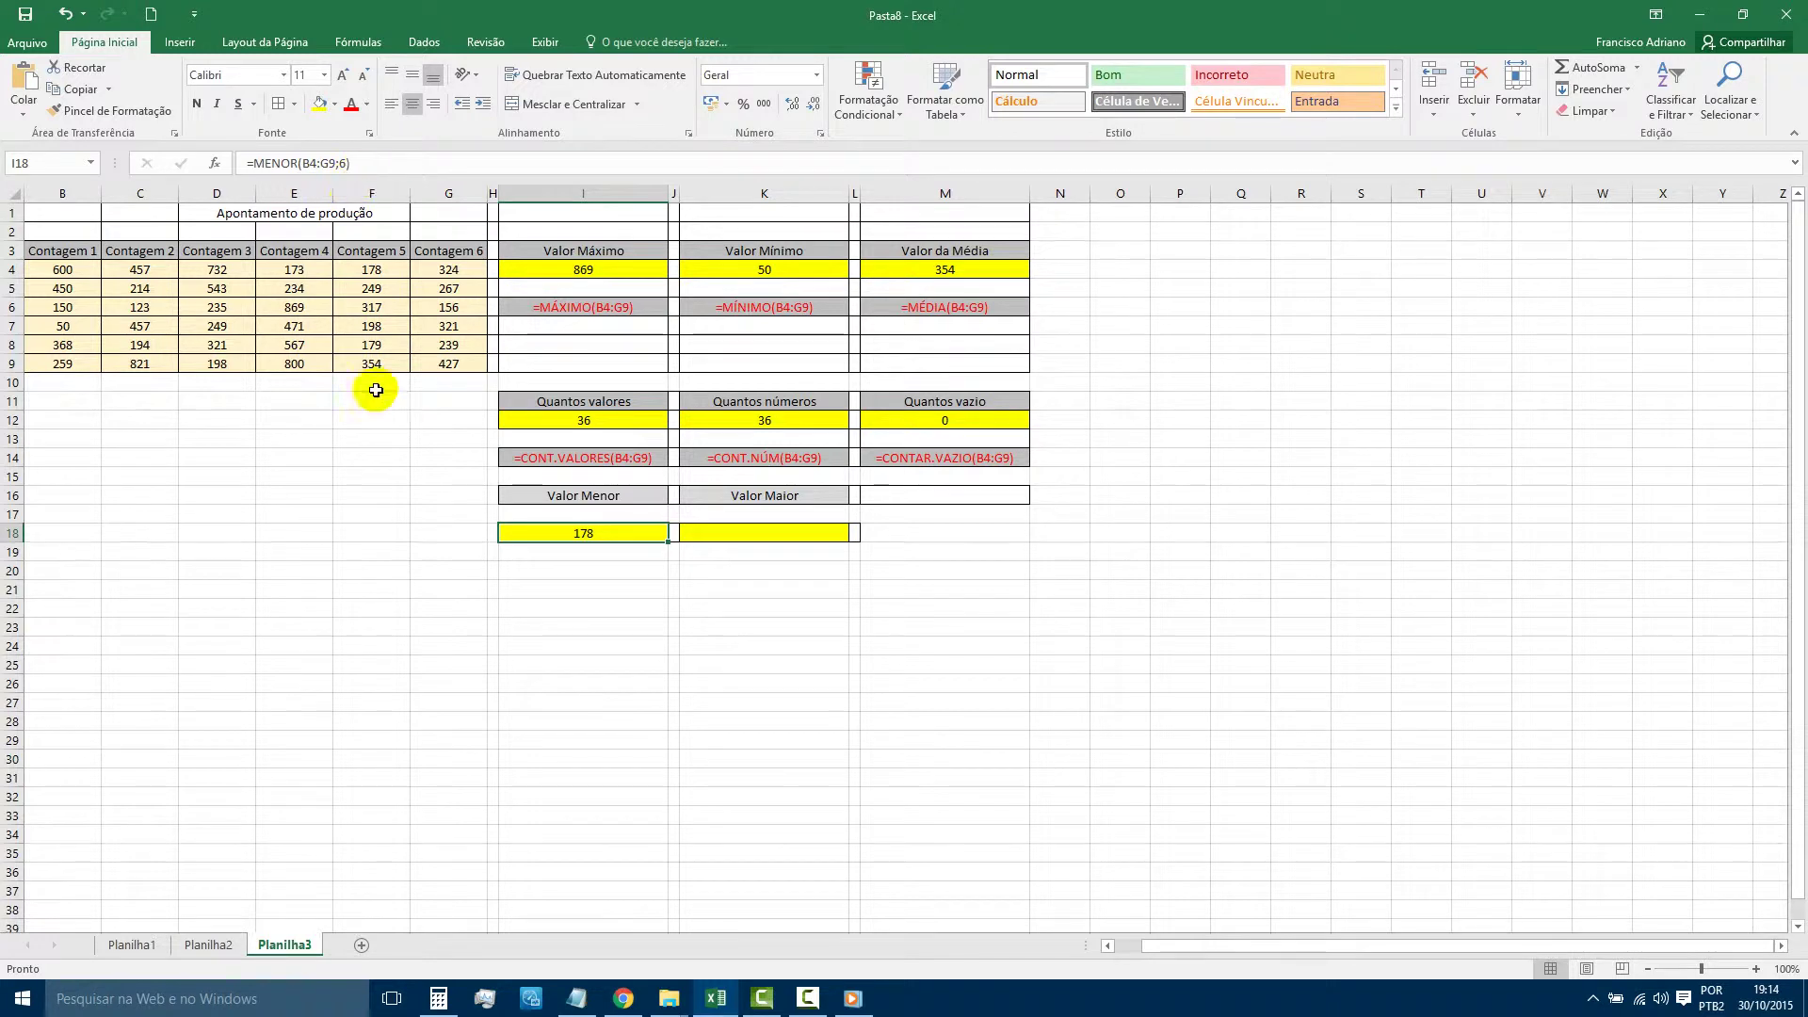
pyautogui.hotkey('ctrl', 'c')
pyautogui.click(547, 552)
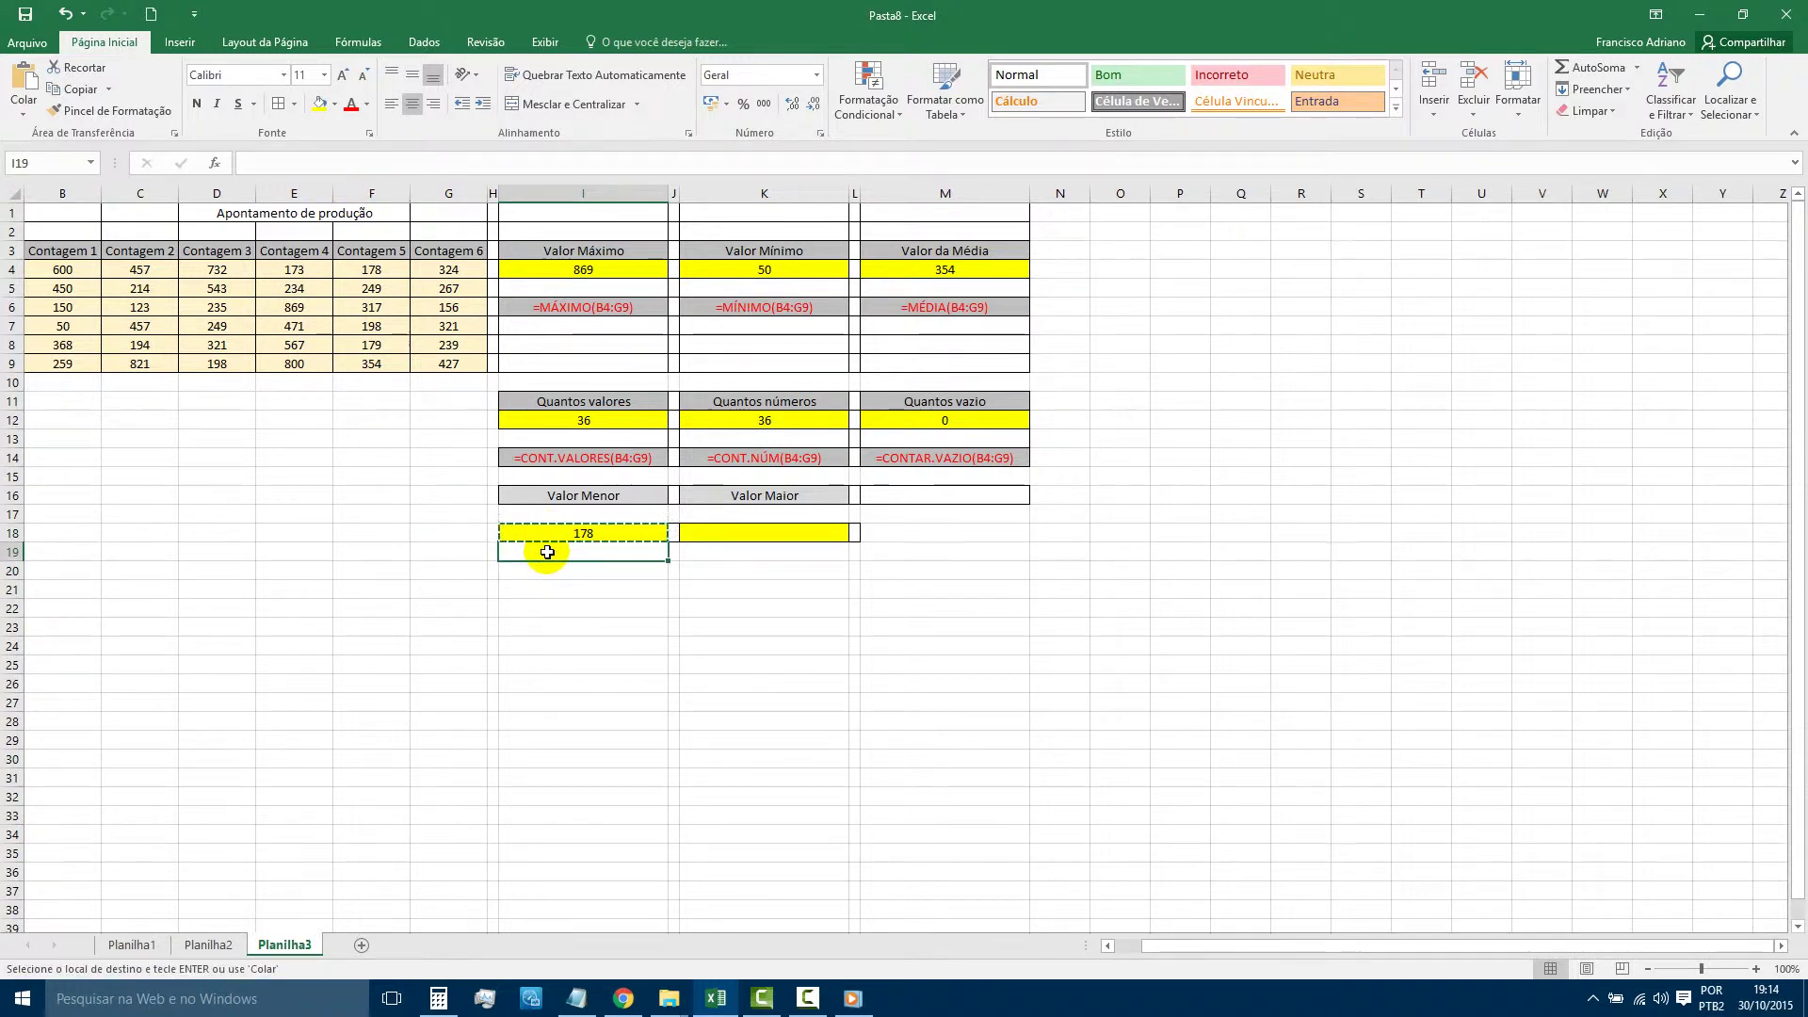
pyautogui.hotkey('ctrl', 'v')
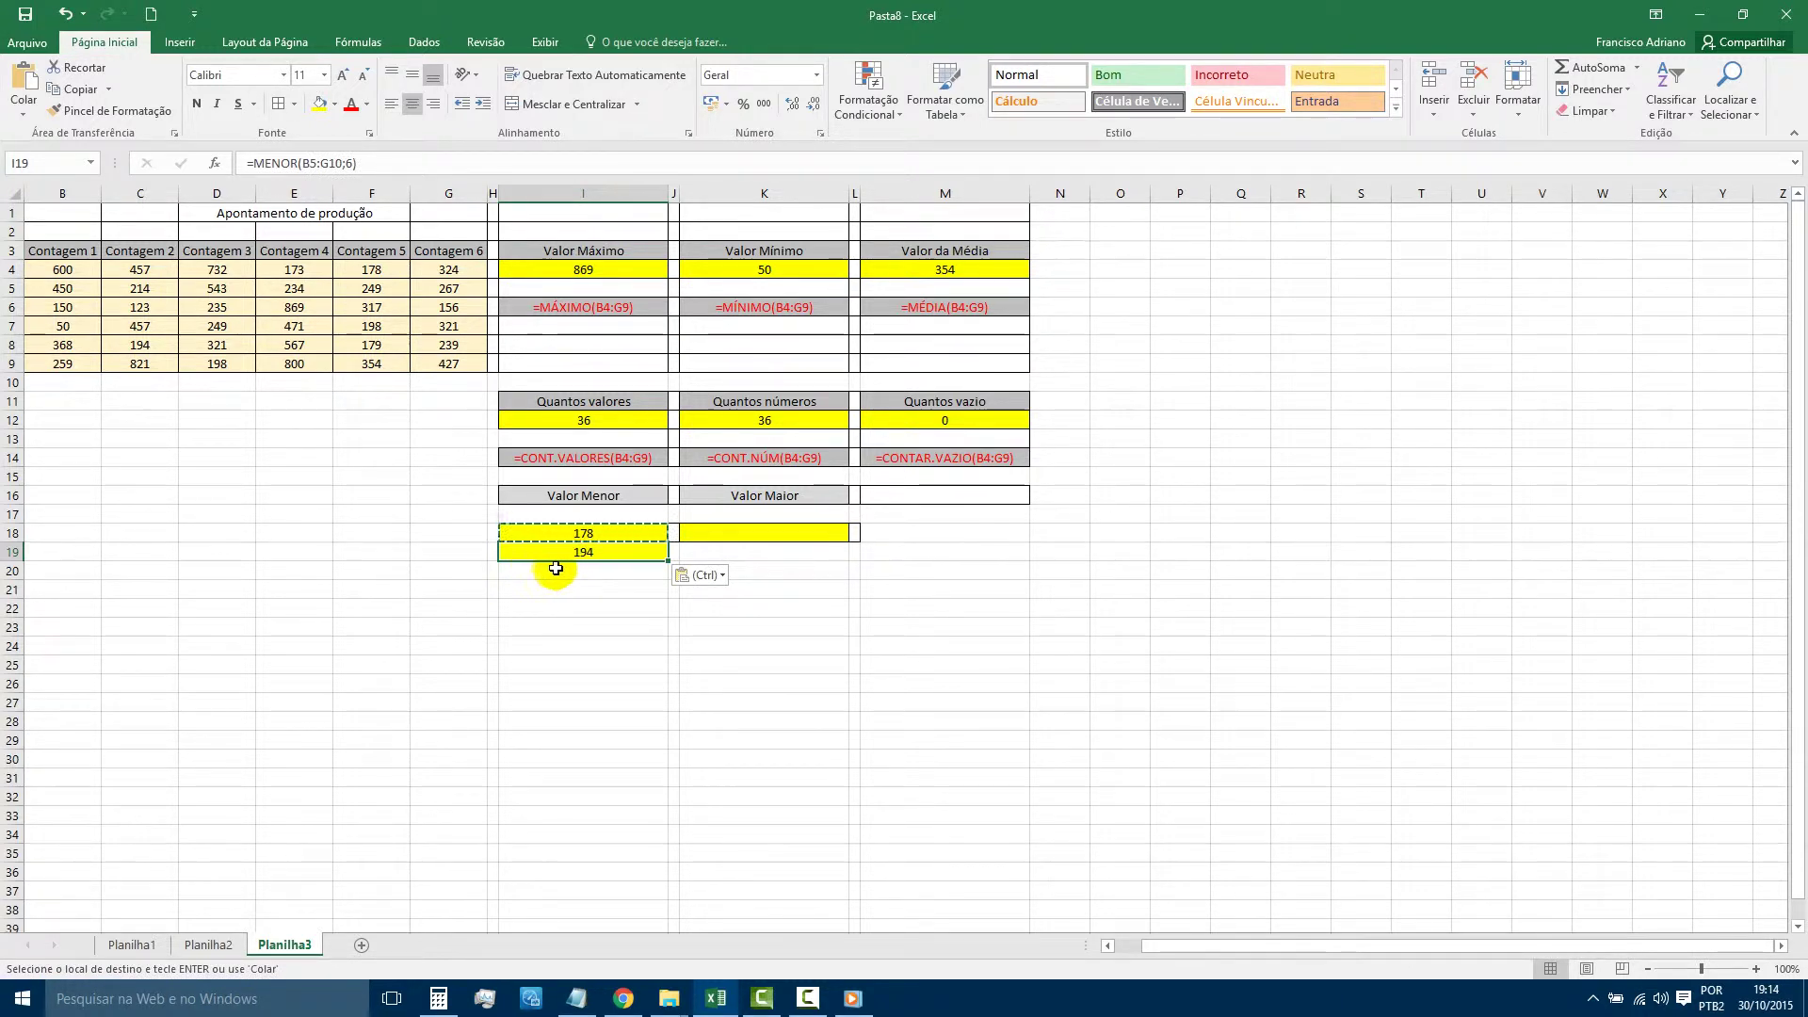
pyautogui.press('Escape')
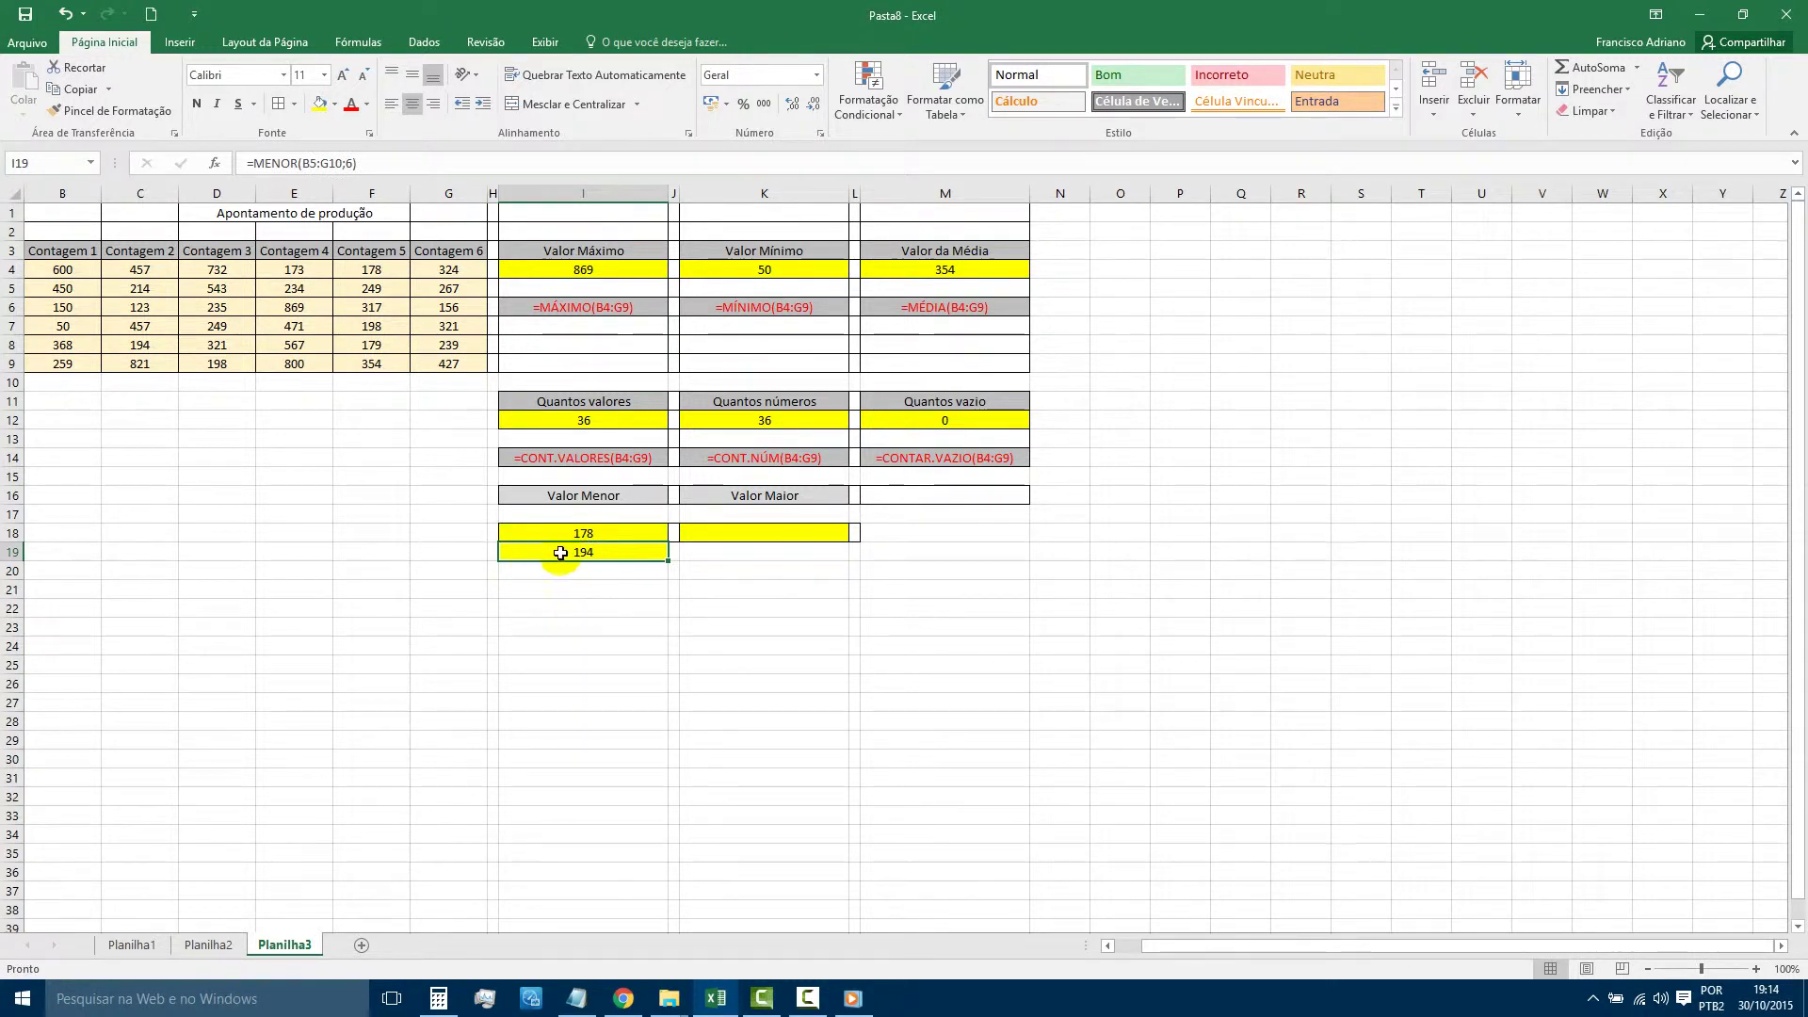
pyautogui.click(345, 163)
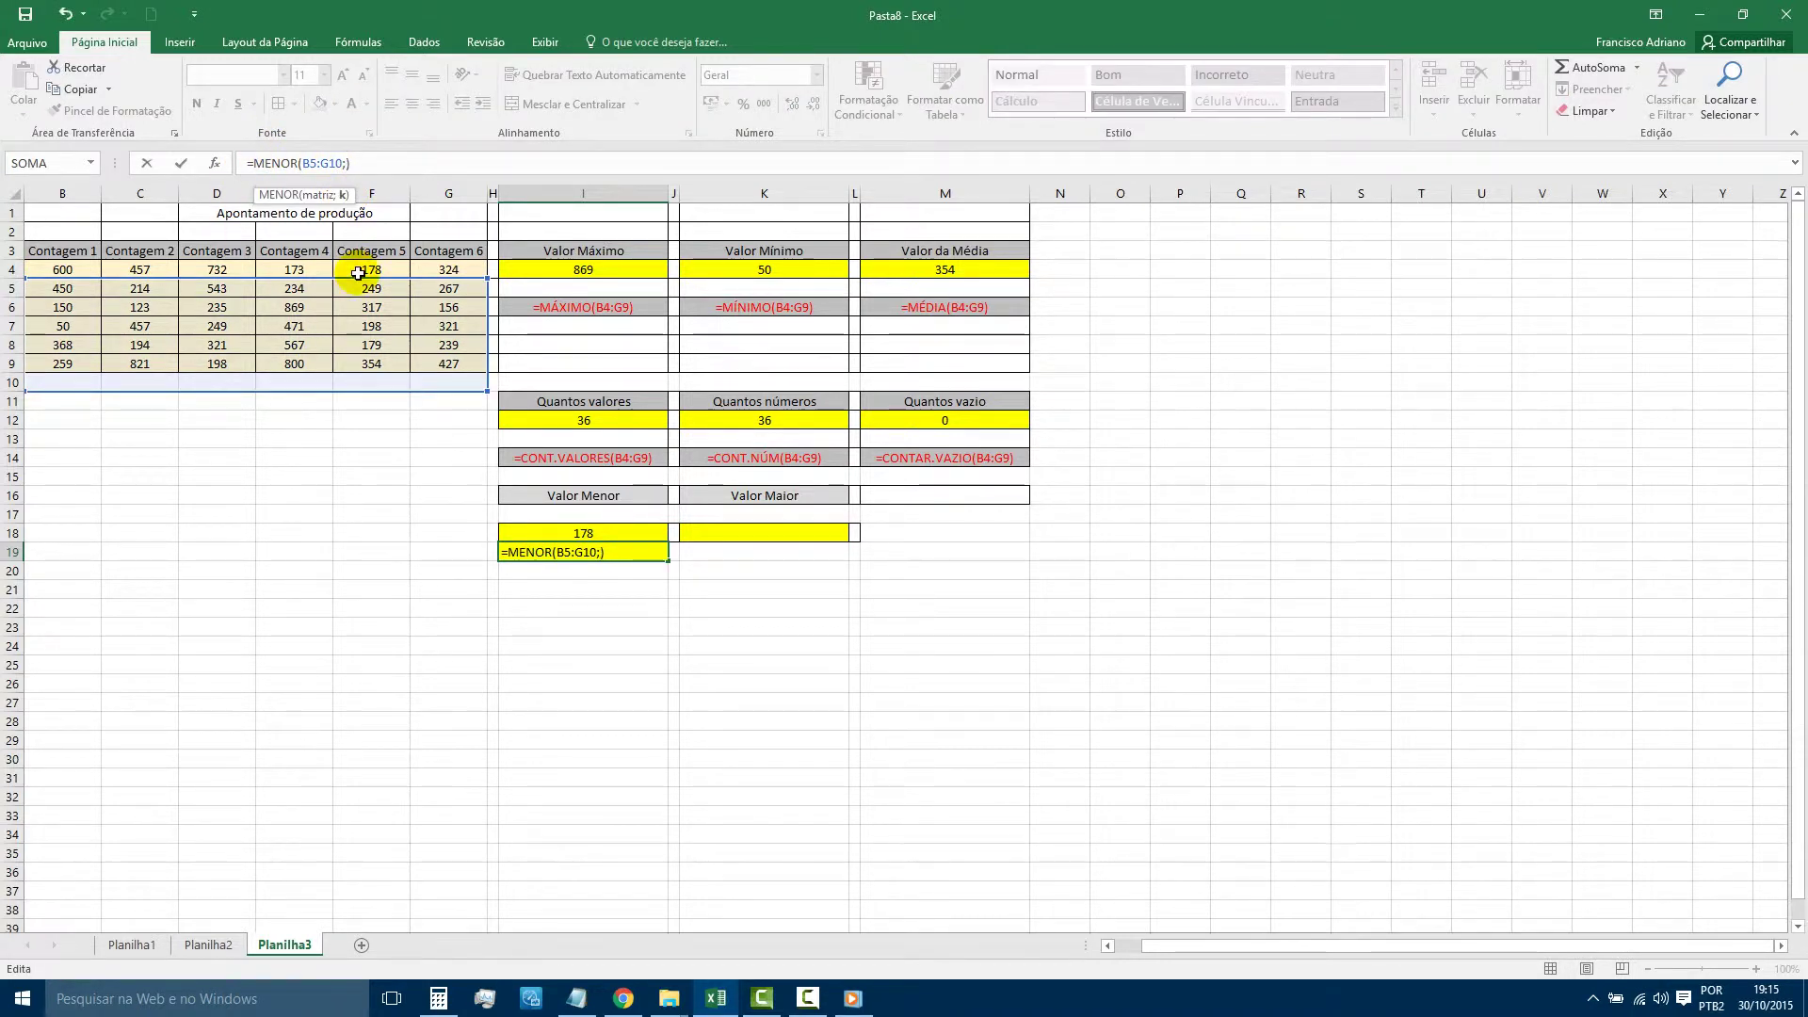
pyautogui.write('4')
pyautogui.press('Return')
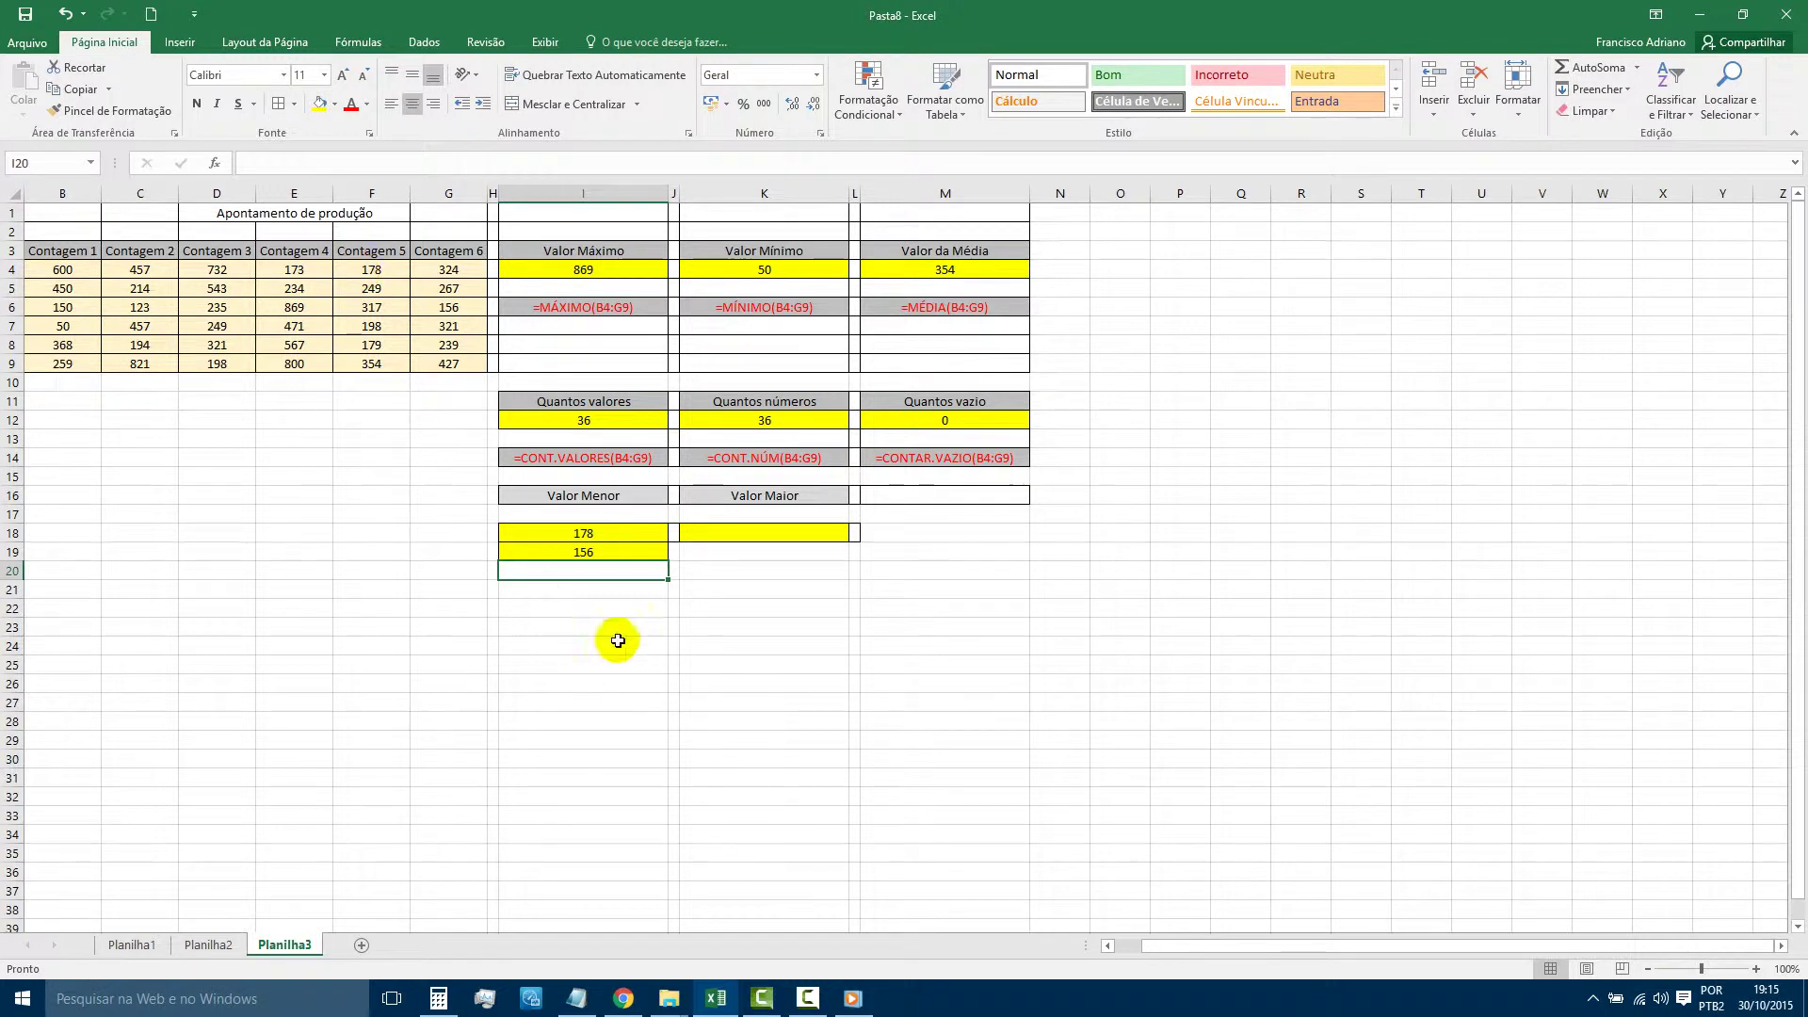
pyautogui.click(611, 531)
pyautogui.click(603, 553)
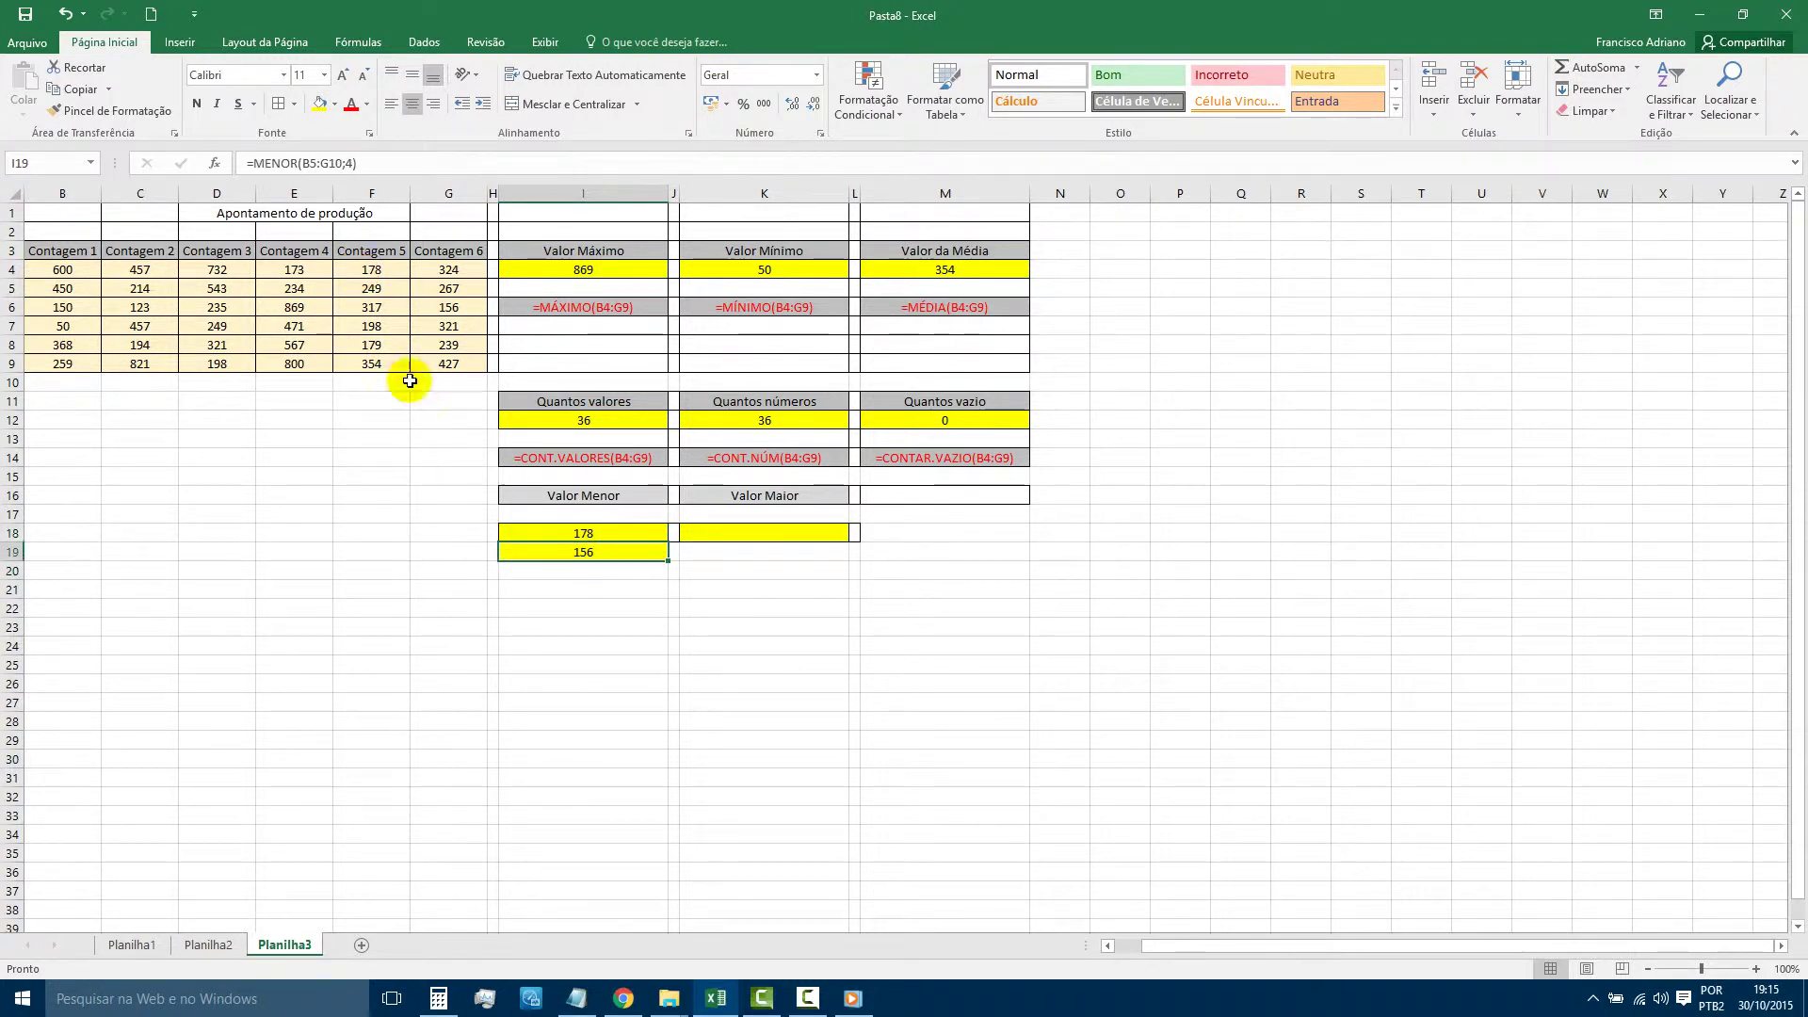
# Clear the stray value from I19, leaving 178 in I18.
pyautogui.click(610, 791)
pyautogui.click(528, 555)
pyautogui.press('Delete')
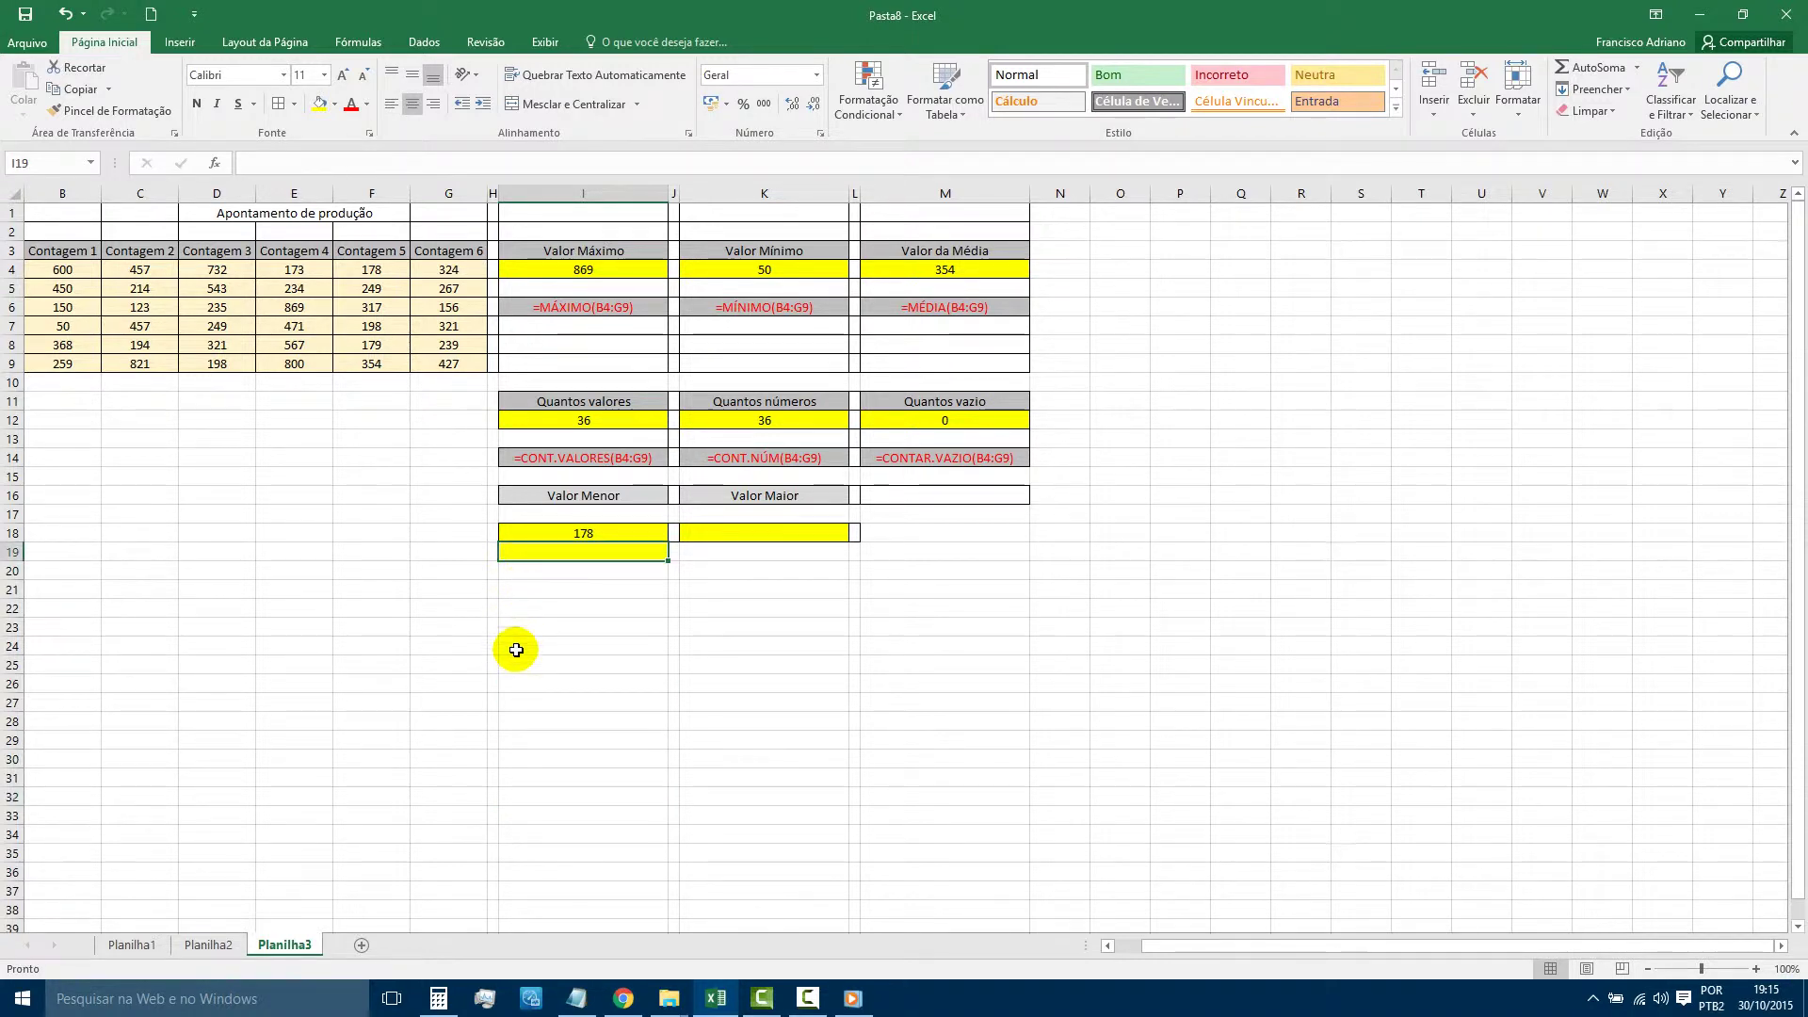
pyautogui.click(537, 626)
pyautogui.click(565, 530)
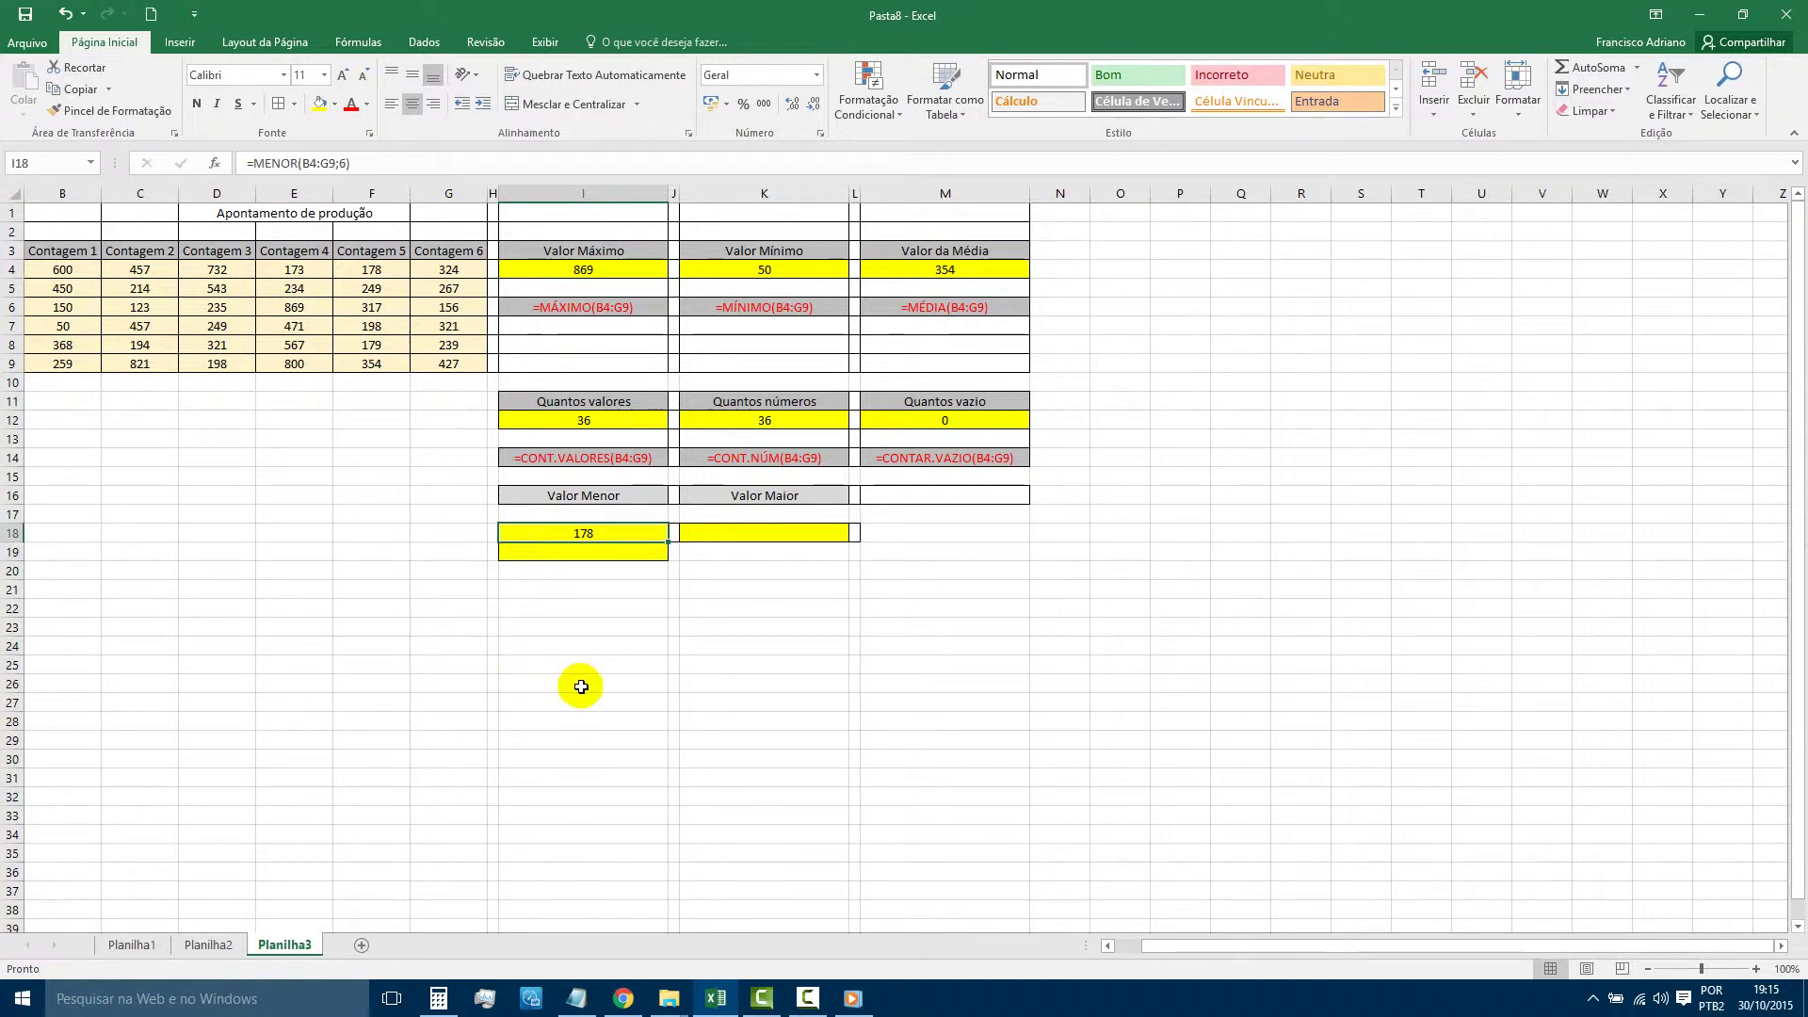
pyautogui.hotkey('ctrl', 'z')
pyautogui.press('Delete')
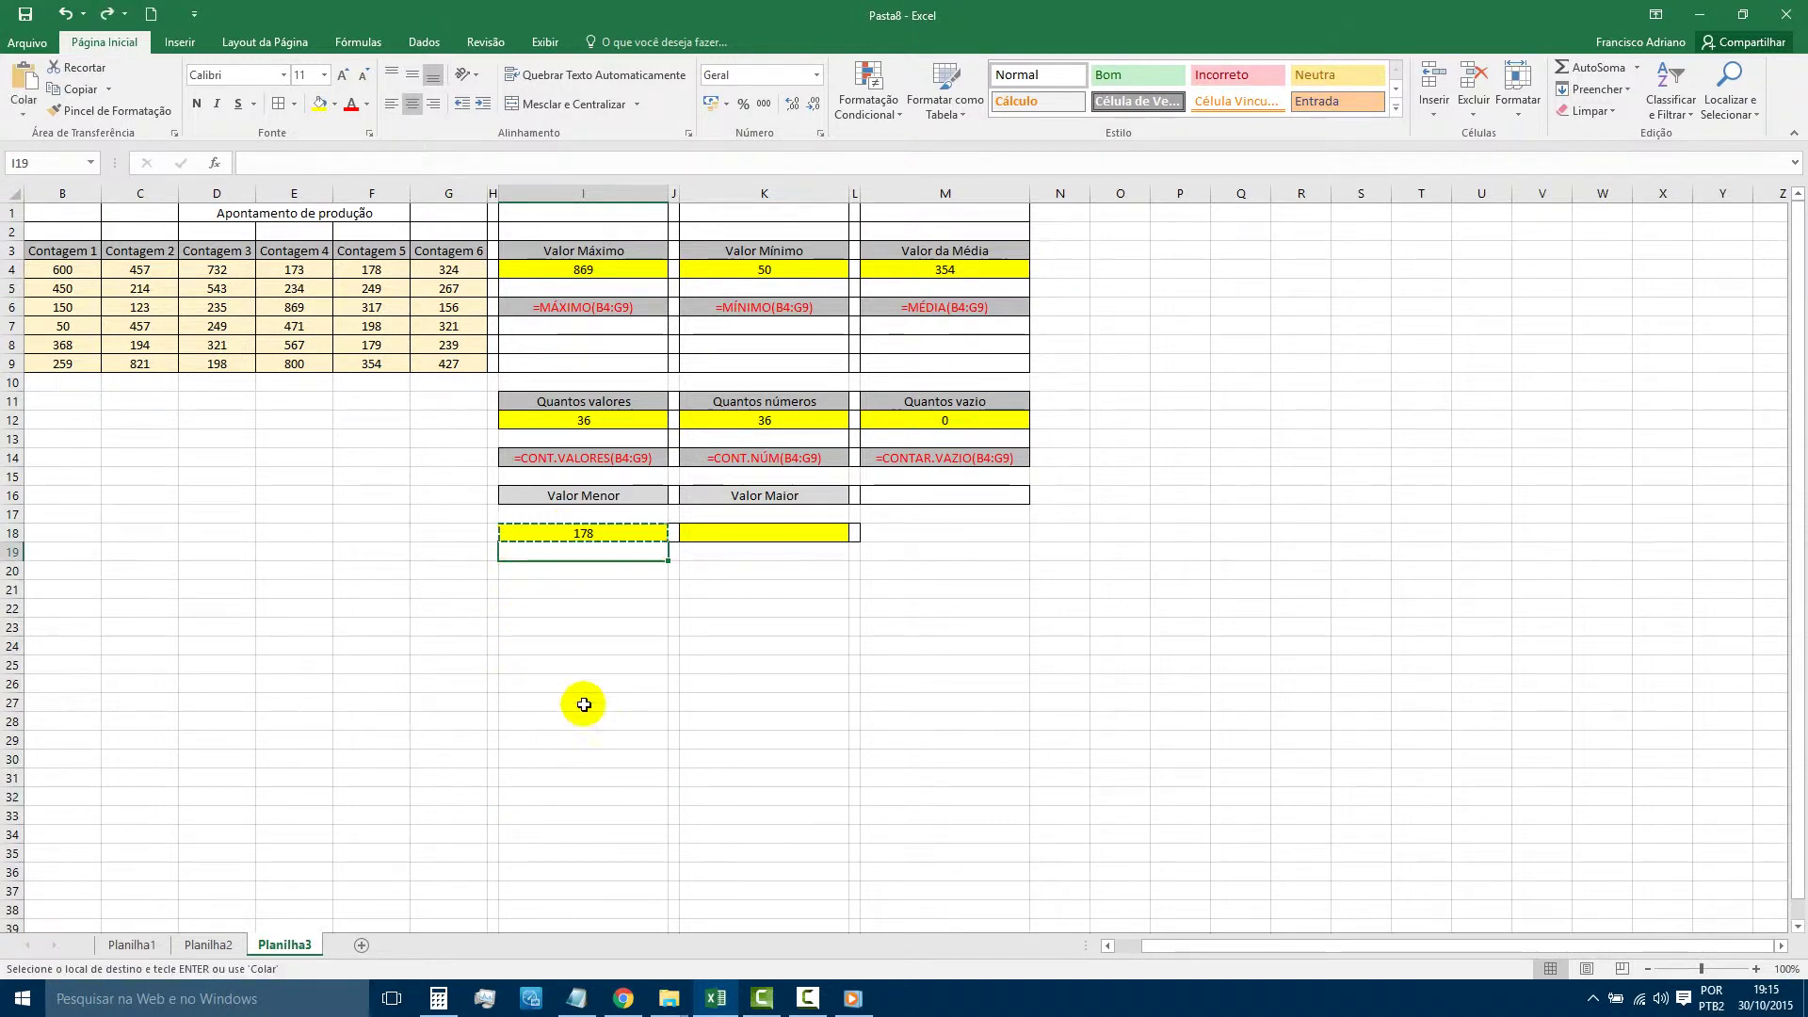
pyautogui.click(586, 680)
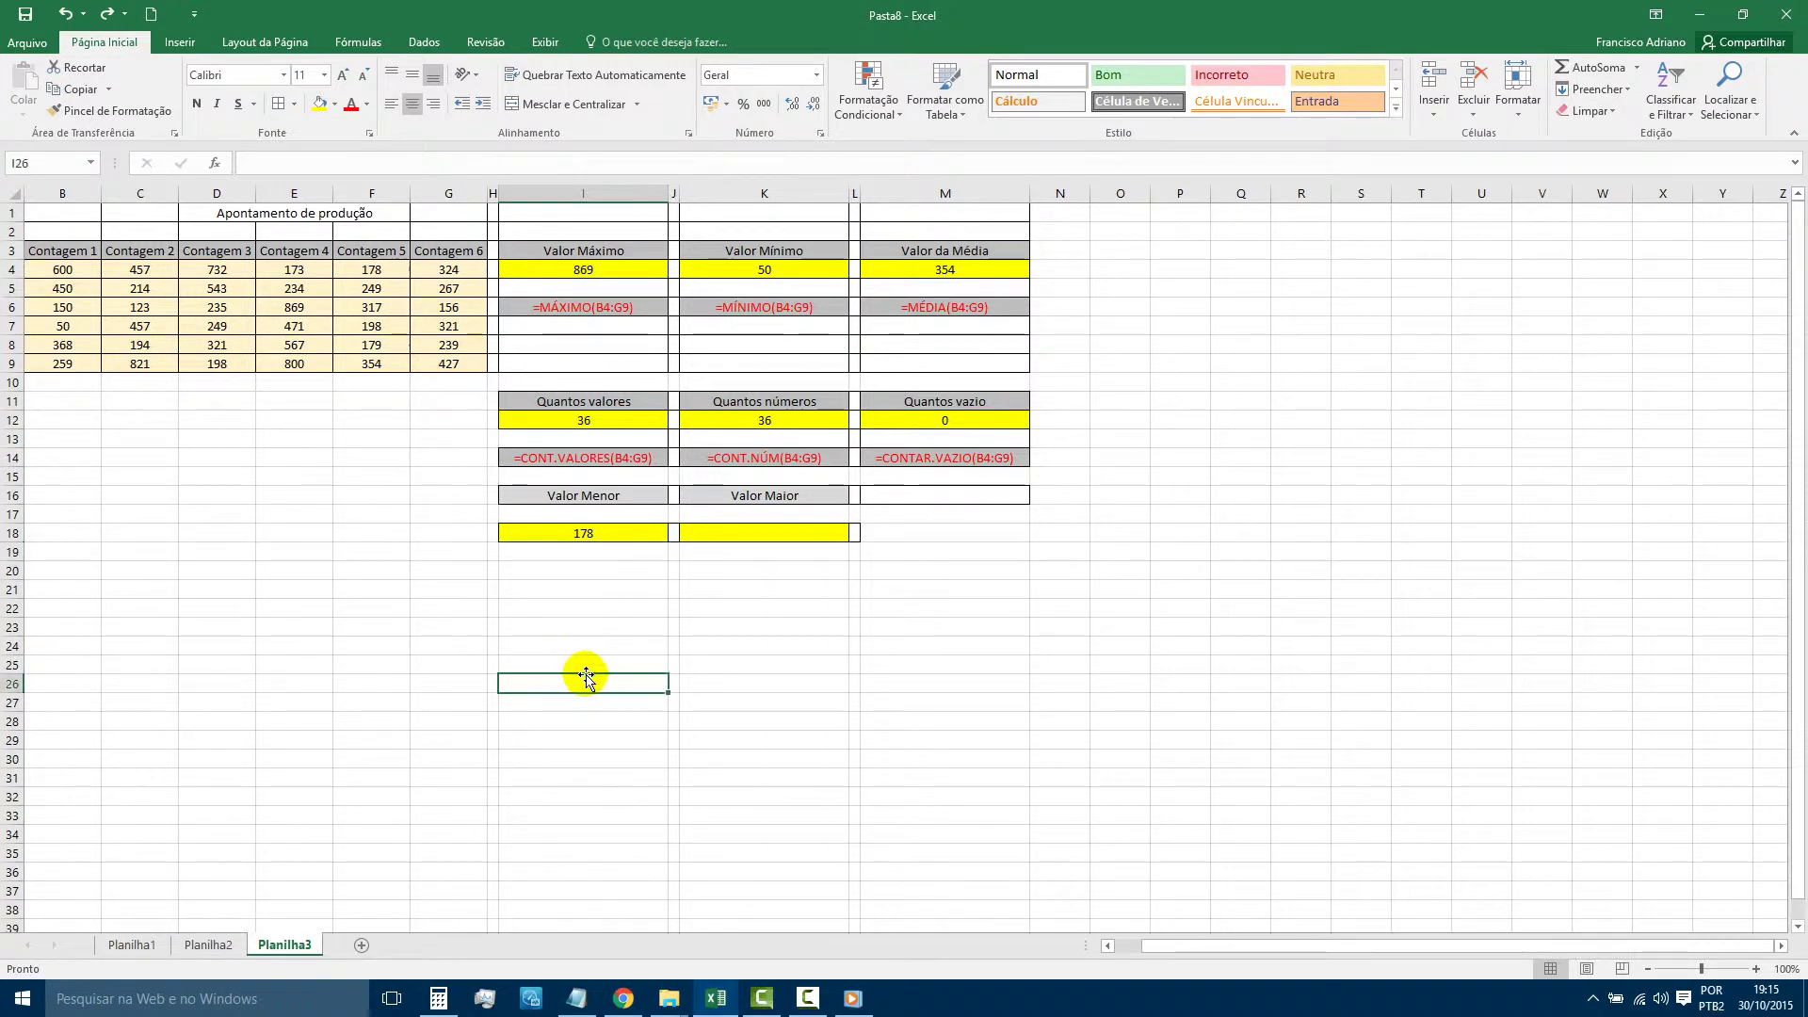
# Enter =MAIOR(B4:G9;4) in K18, returning 732, and check it against D4.
pyautogui.click(702, 535)
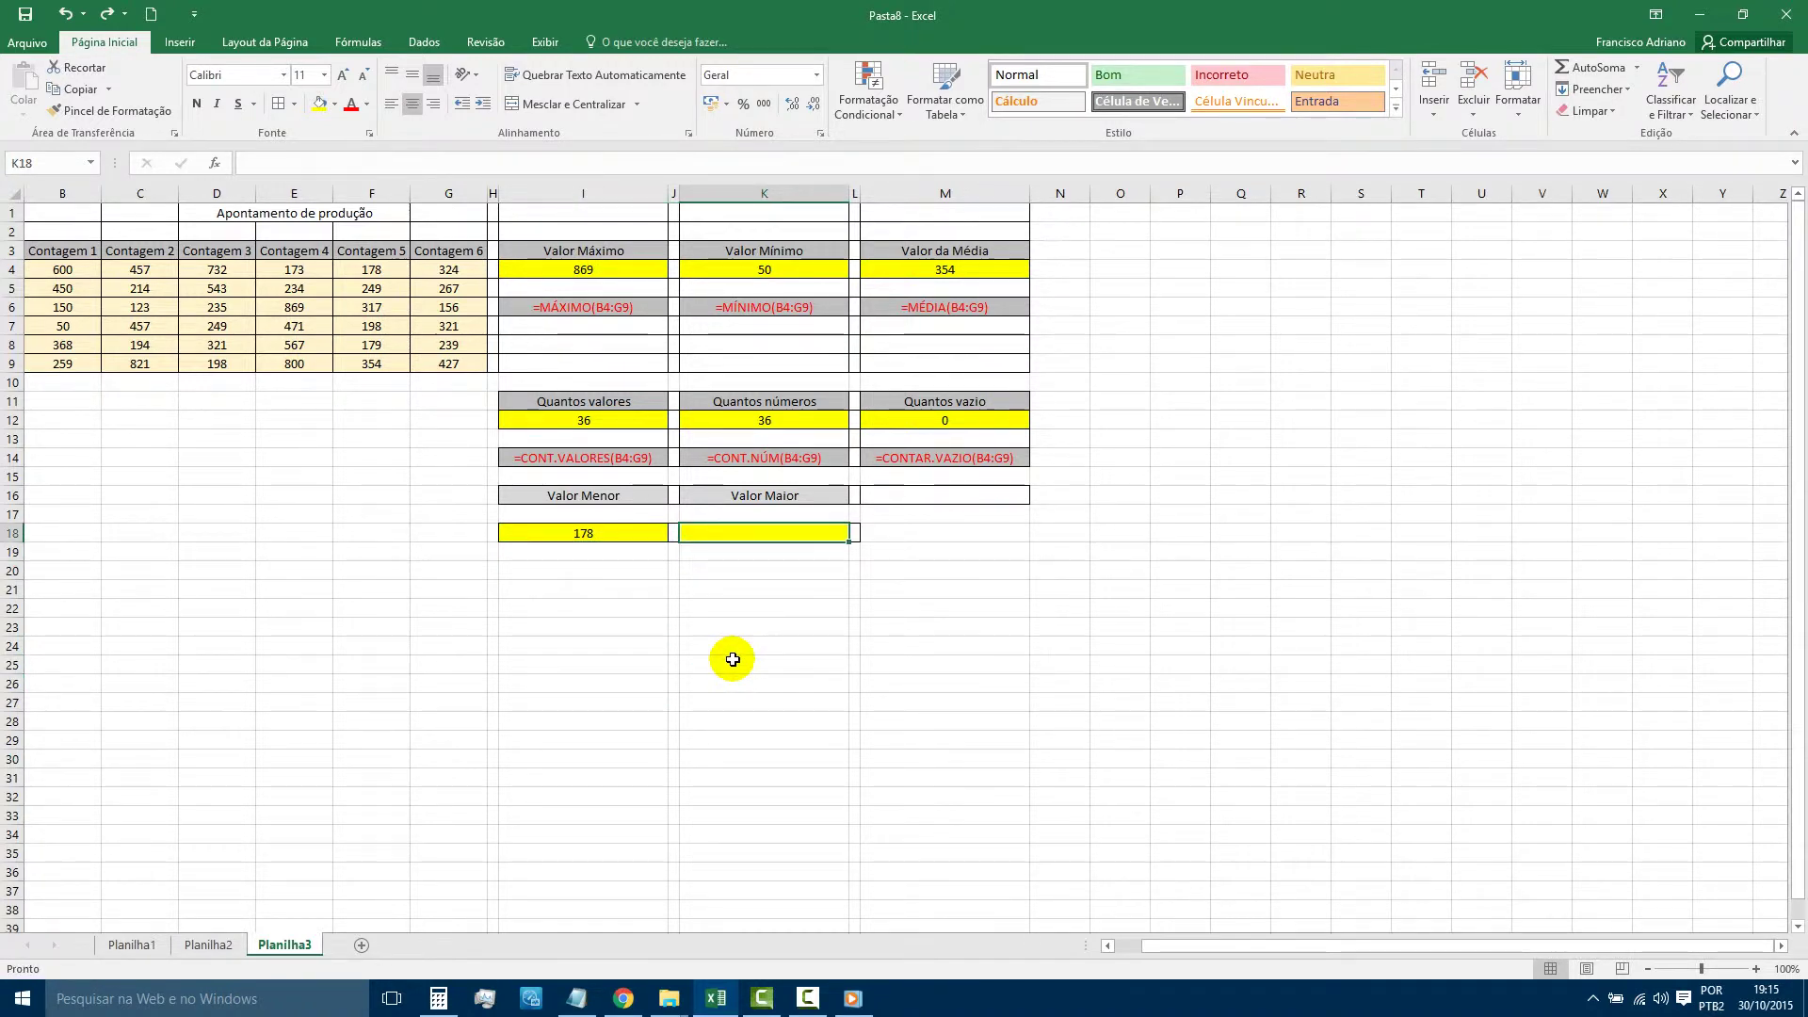
pyautogui.write('=MAI')
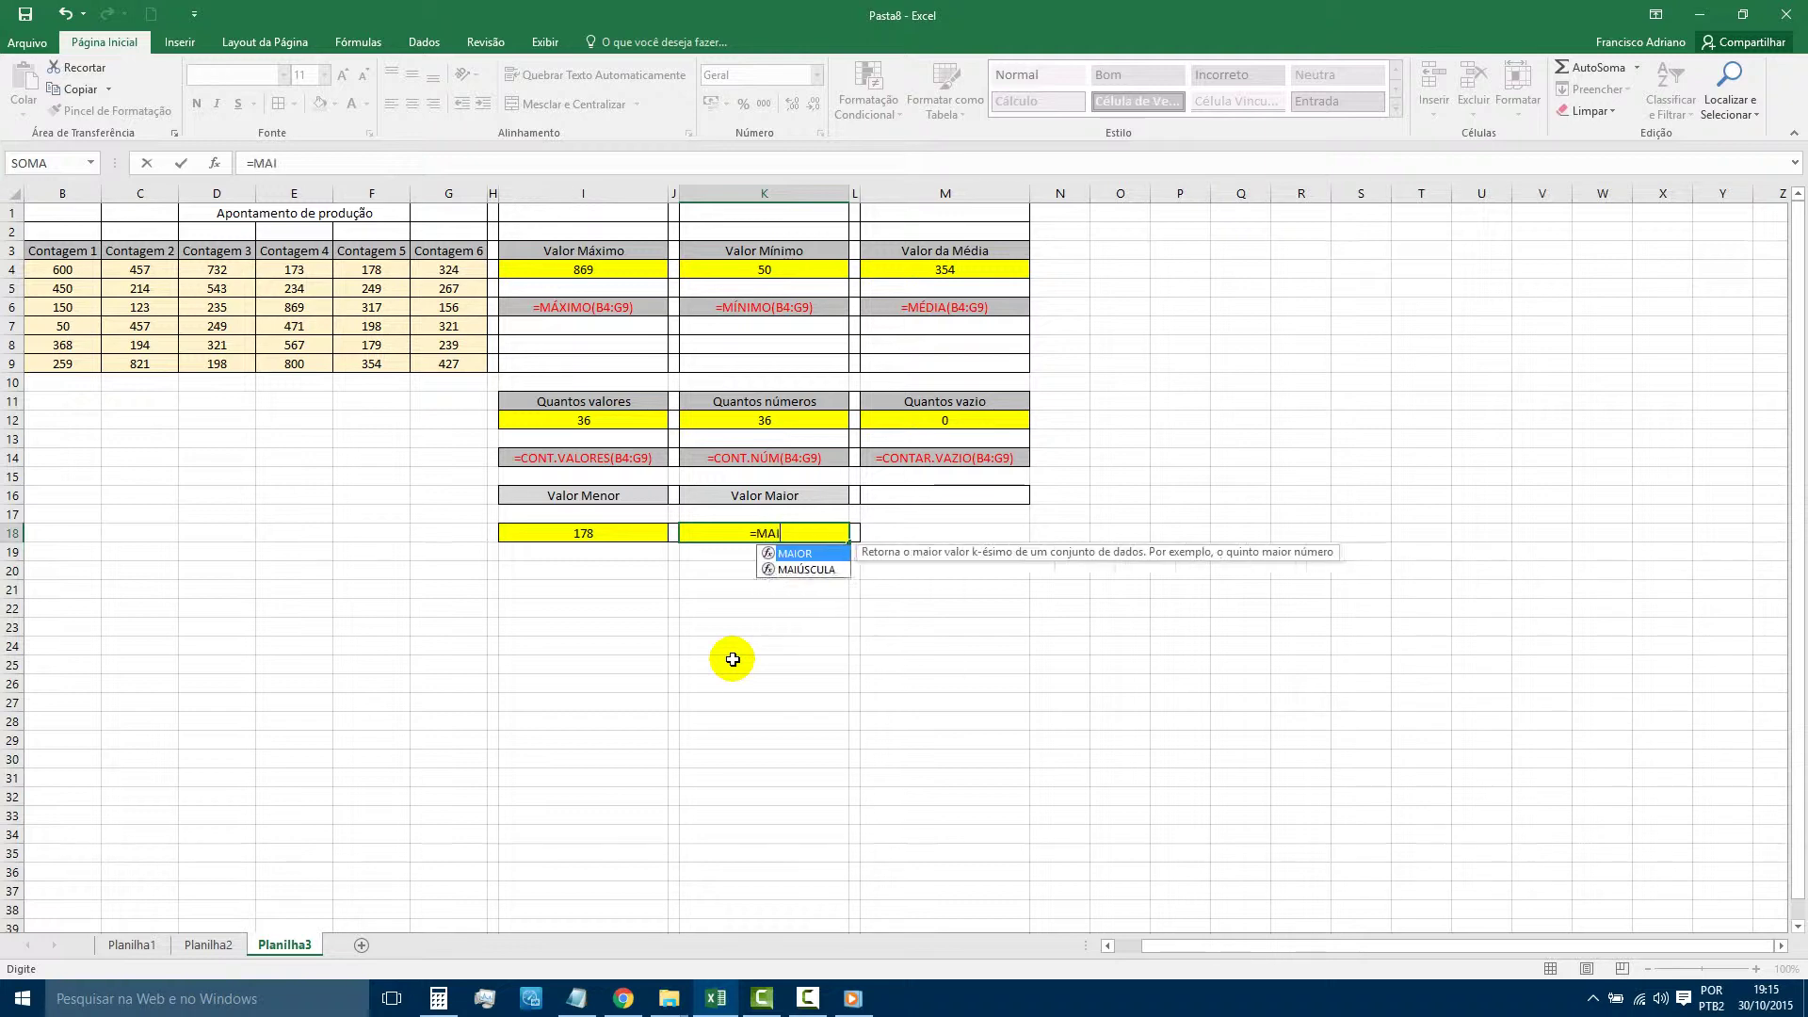
pyautogui.write('OR')
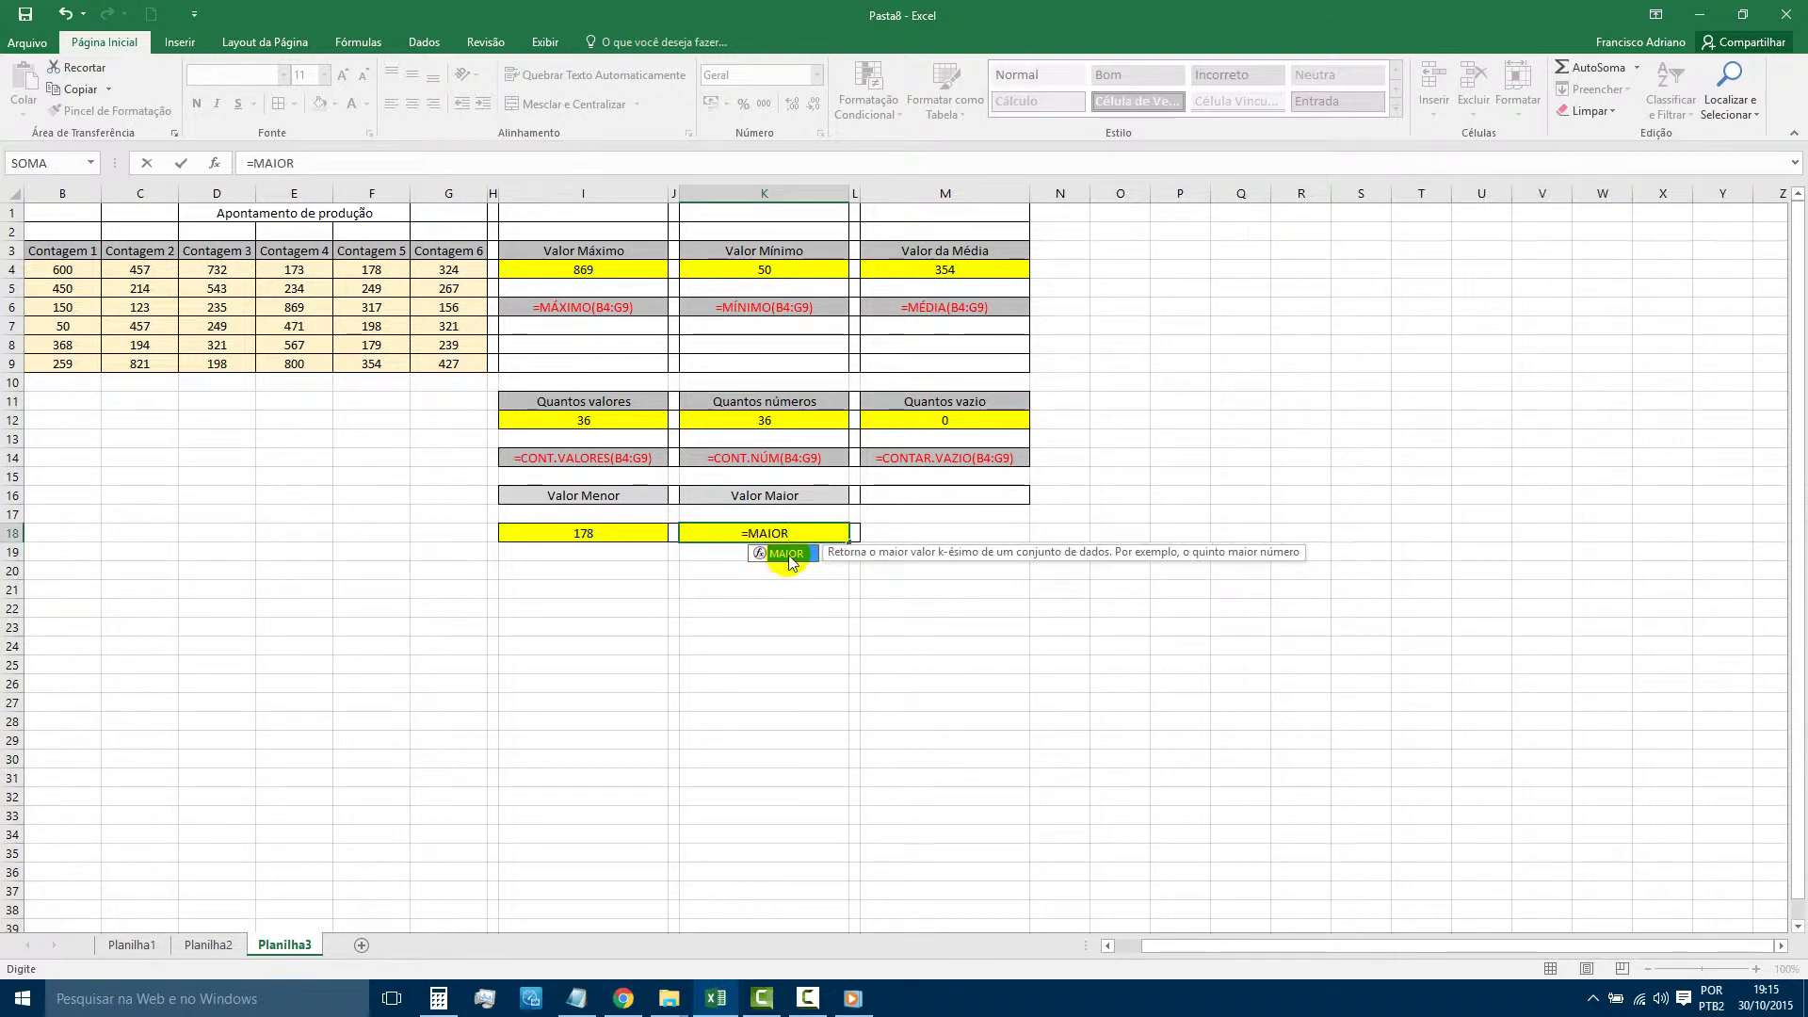
pyautogui.doubleClick(791, 553)
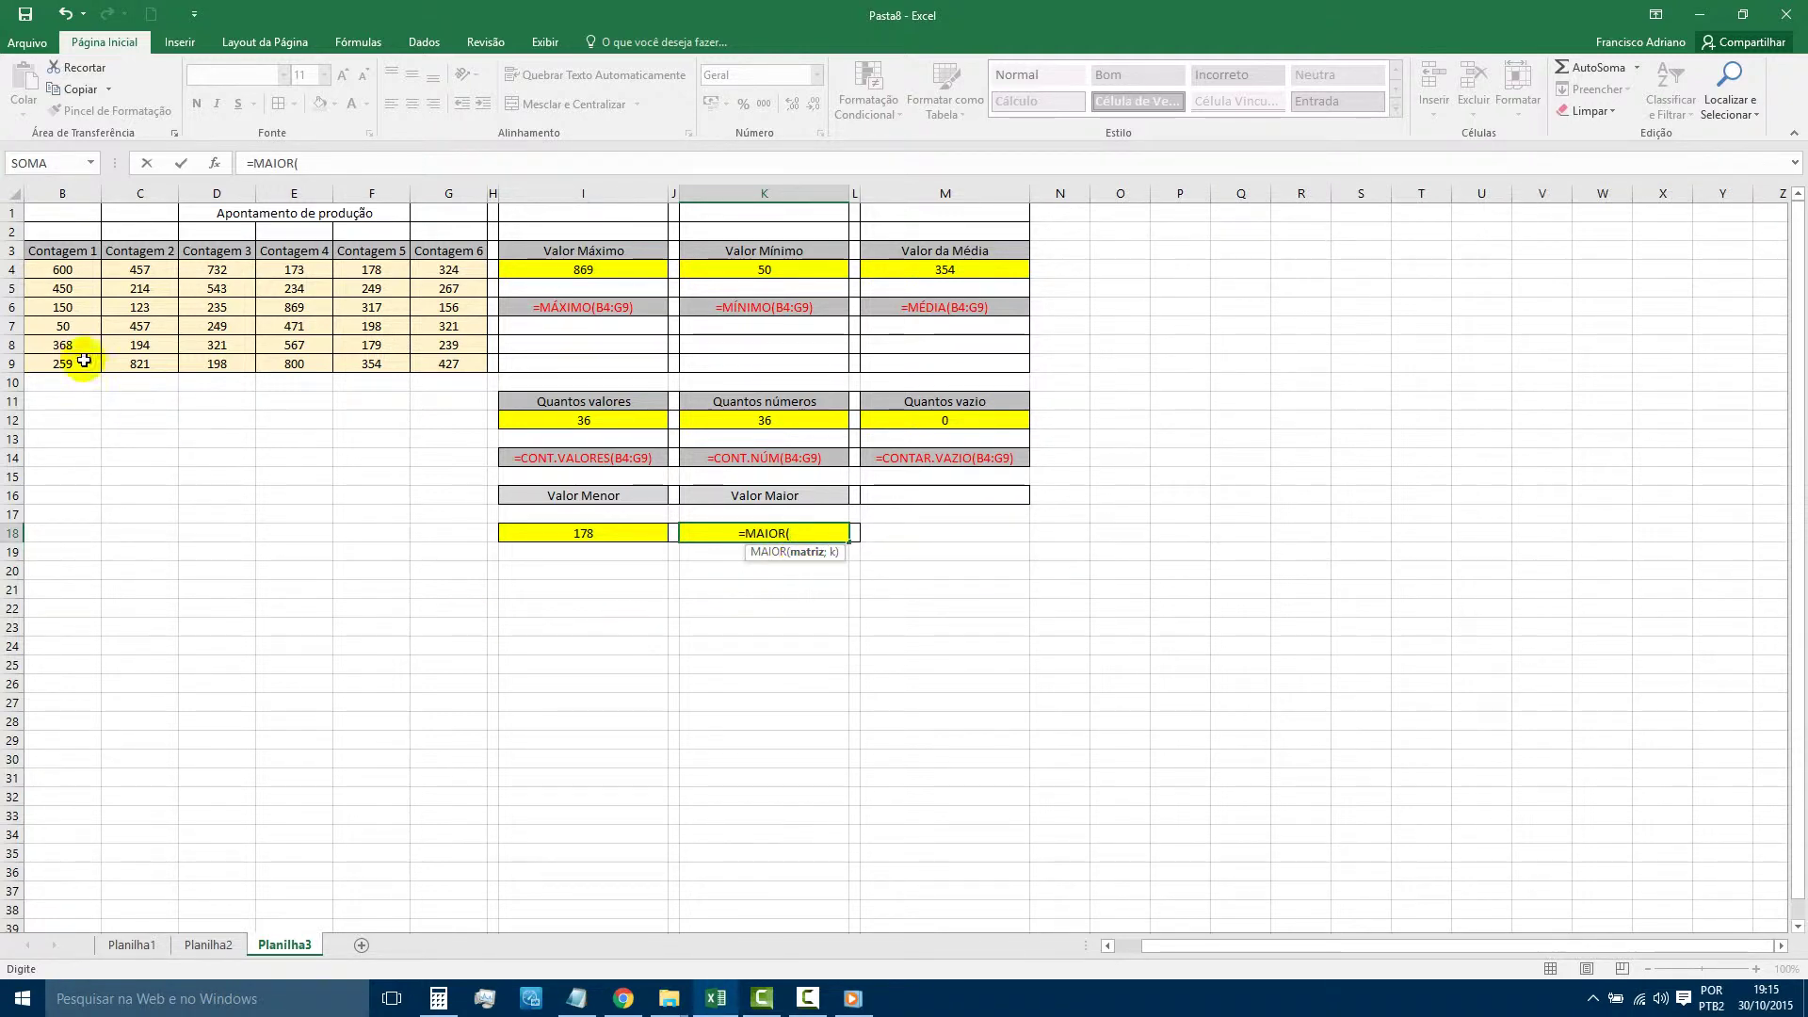
pyautogui.moveTo(42, 273); pyautogui.dragTo(444, 359)
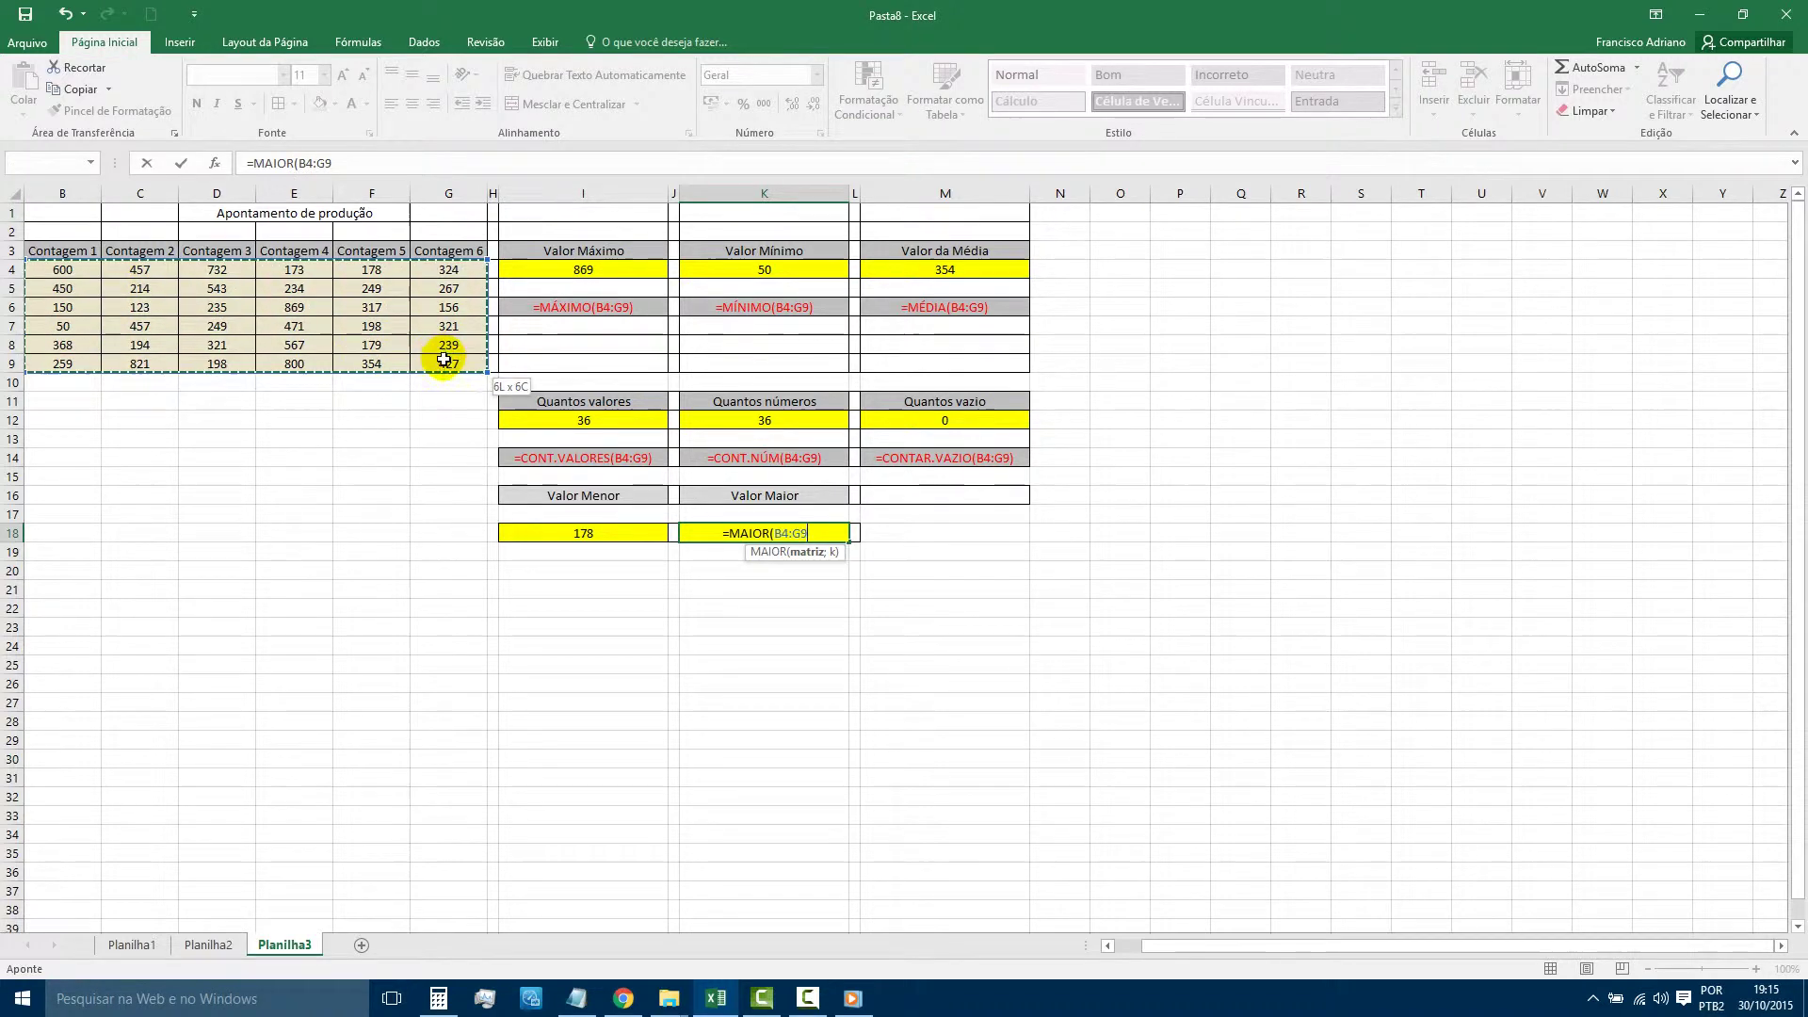
pyautogui.write(';4')
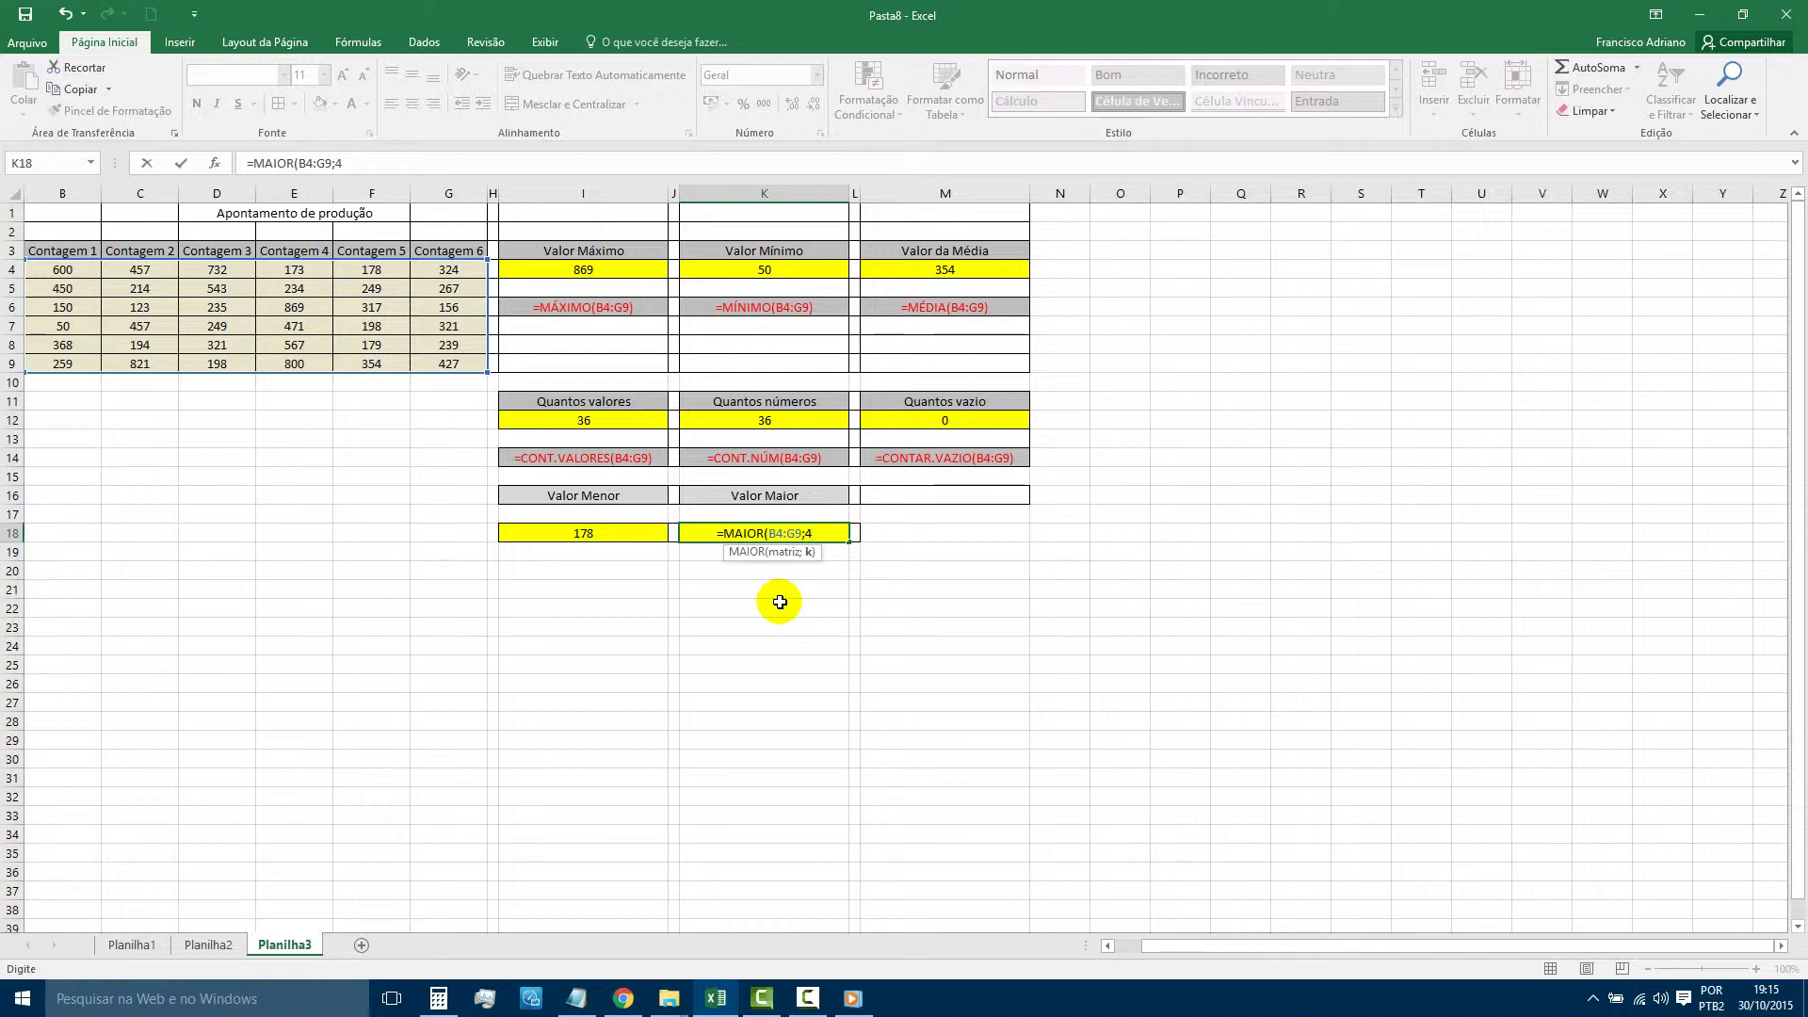
pyautogui.press('Return')
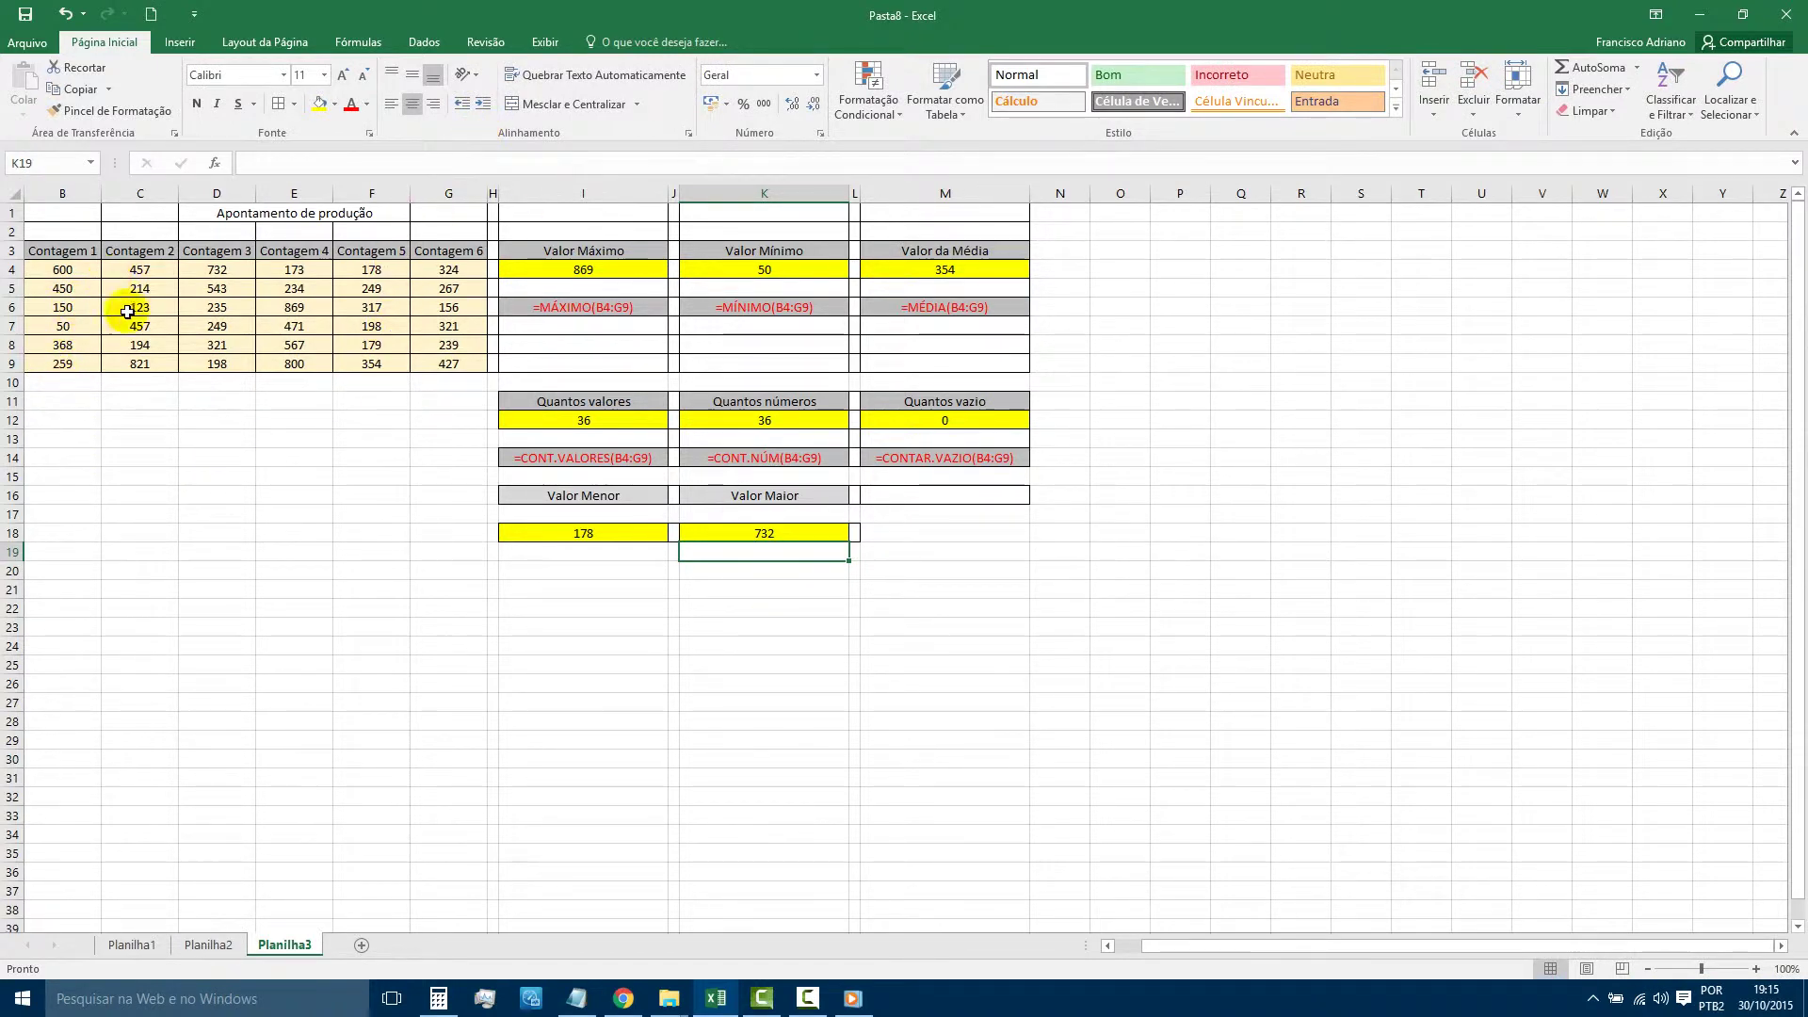
pyautogui.click(218, 274)
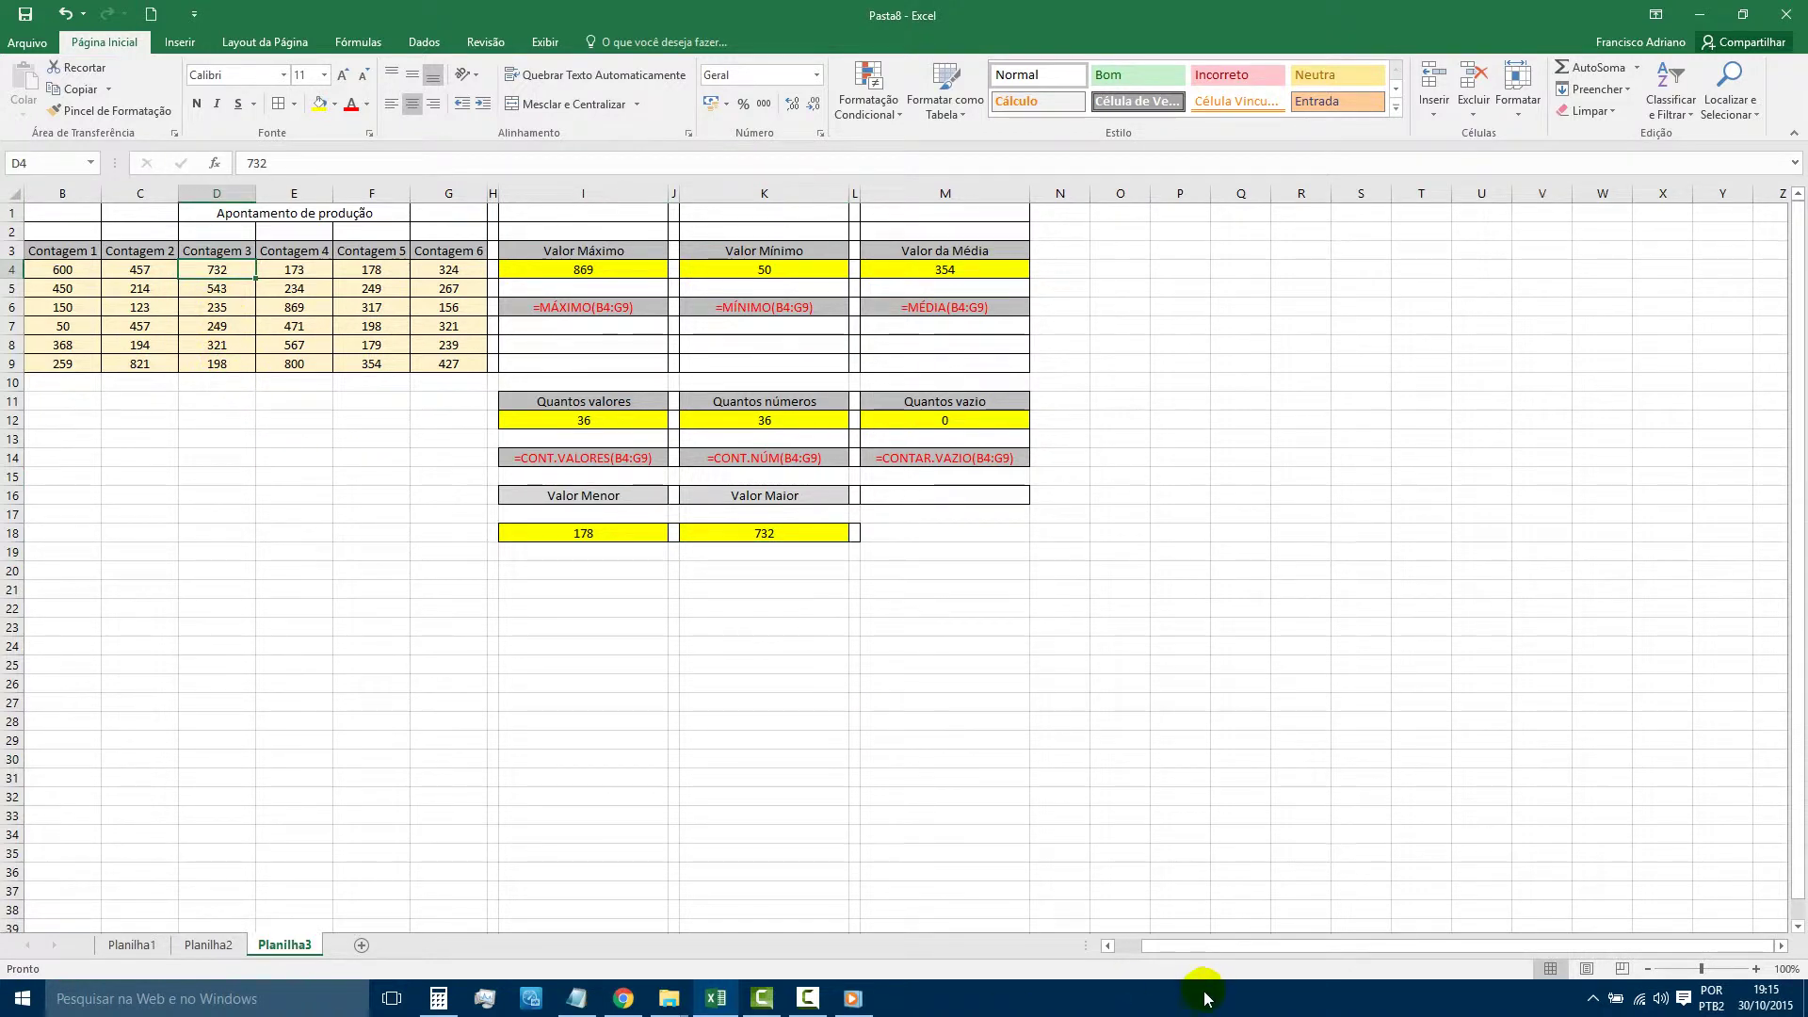
pyautogui.hscroll(-1, 1441, 945)
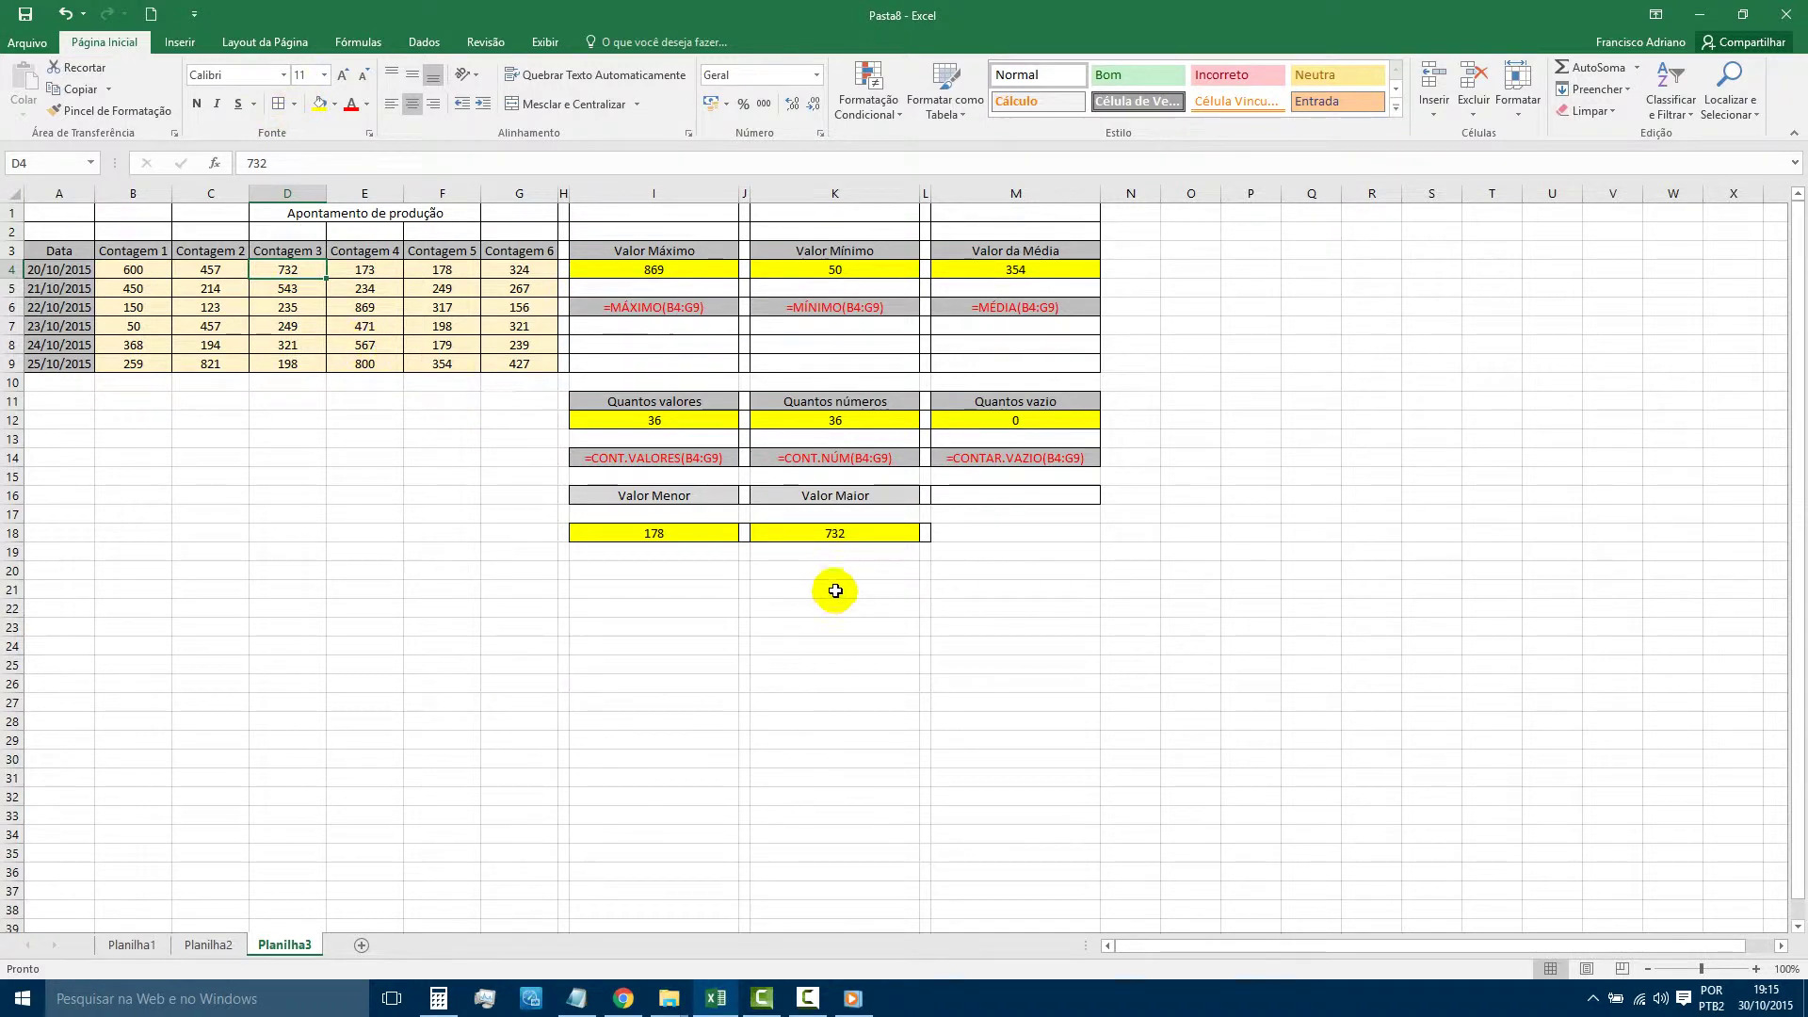
pyautogui.click(859, 553)
pyautogui.click(822, 532)
pyautogui.click(777, 555)
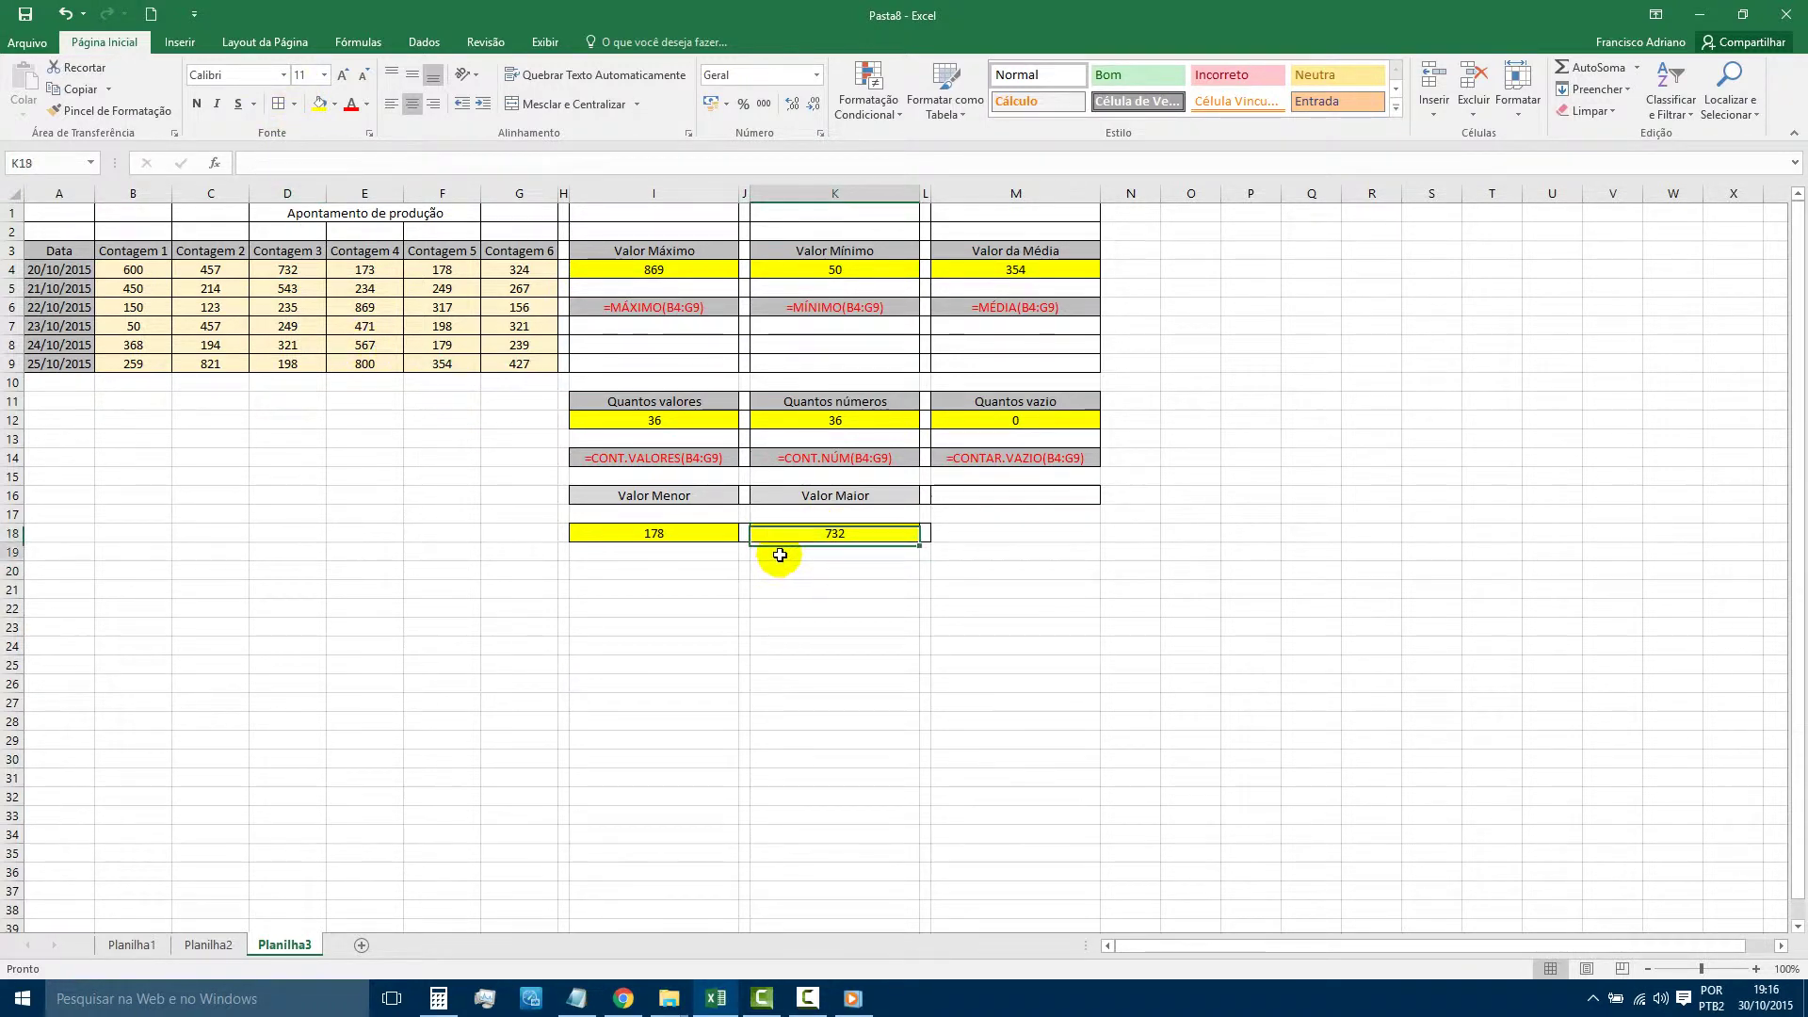
pyautogui.write("'")
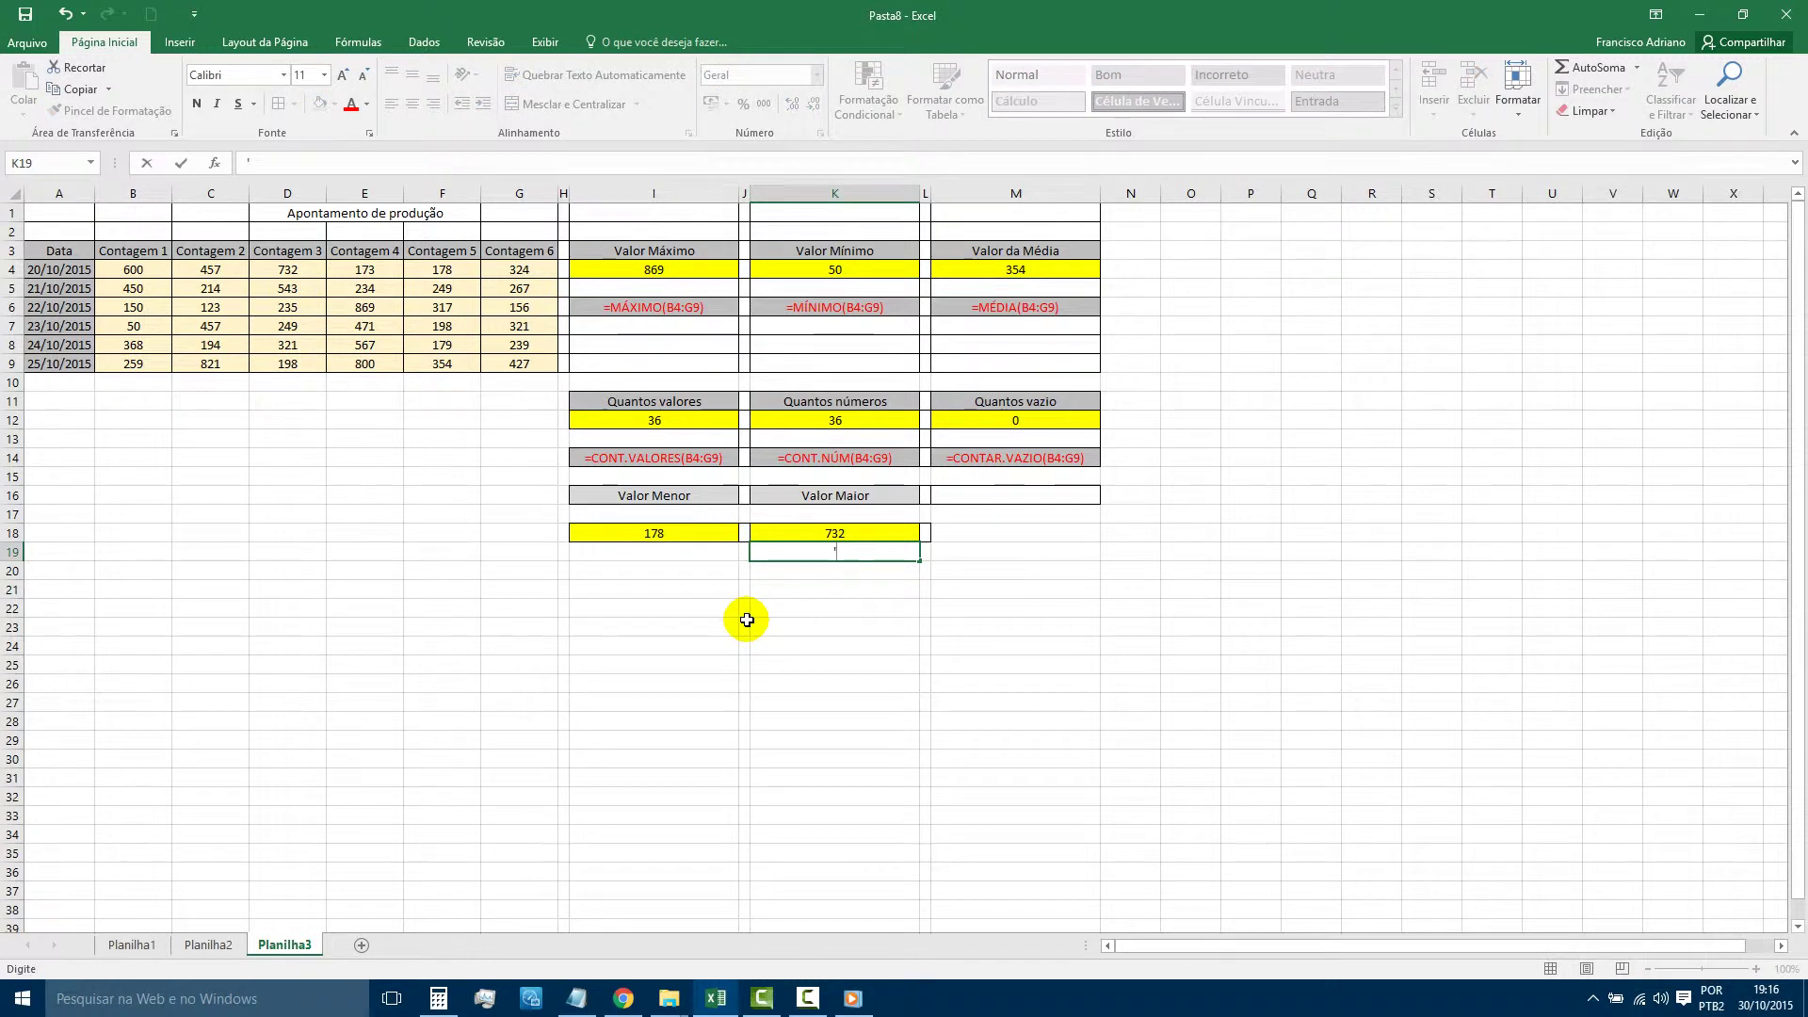
pyautogui.press('Escape')
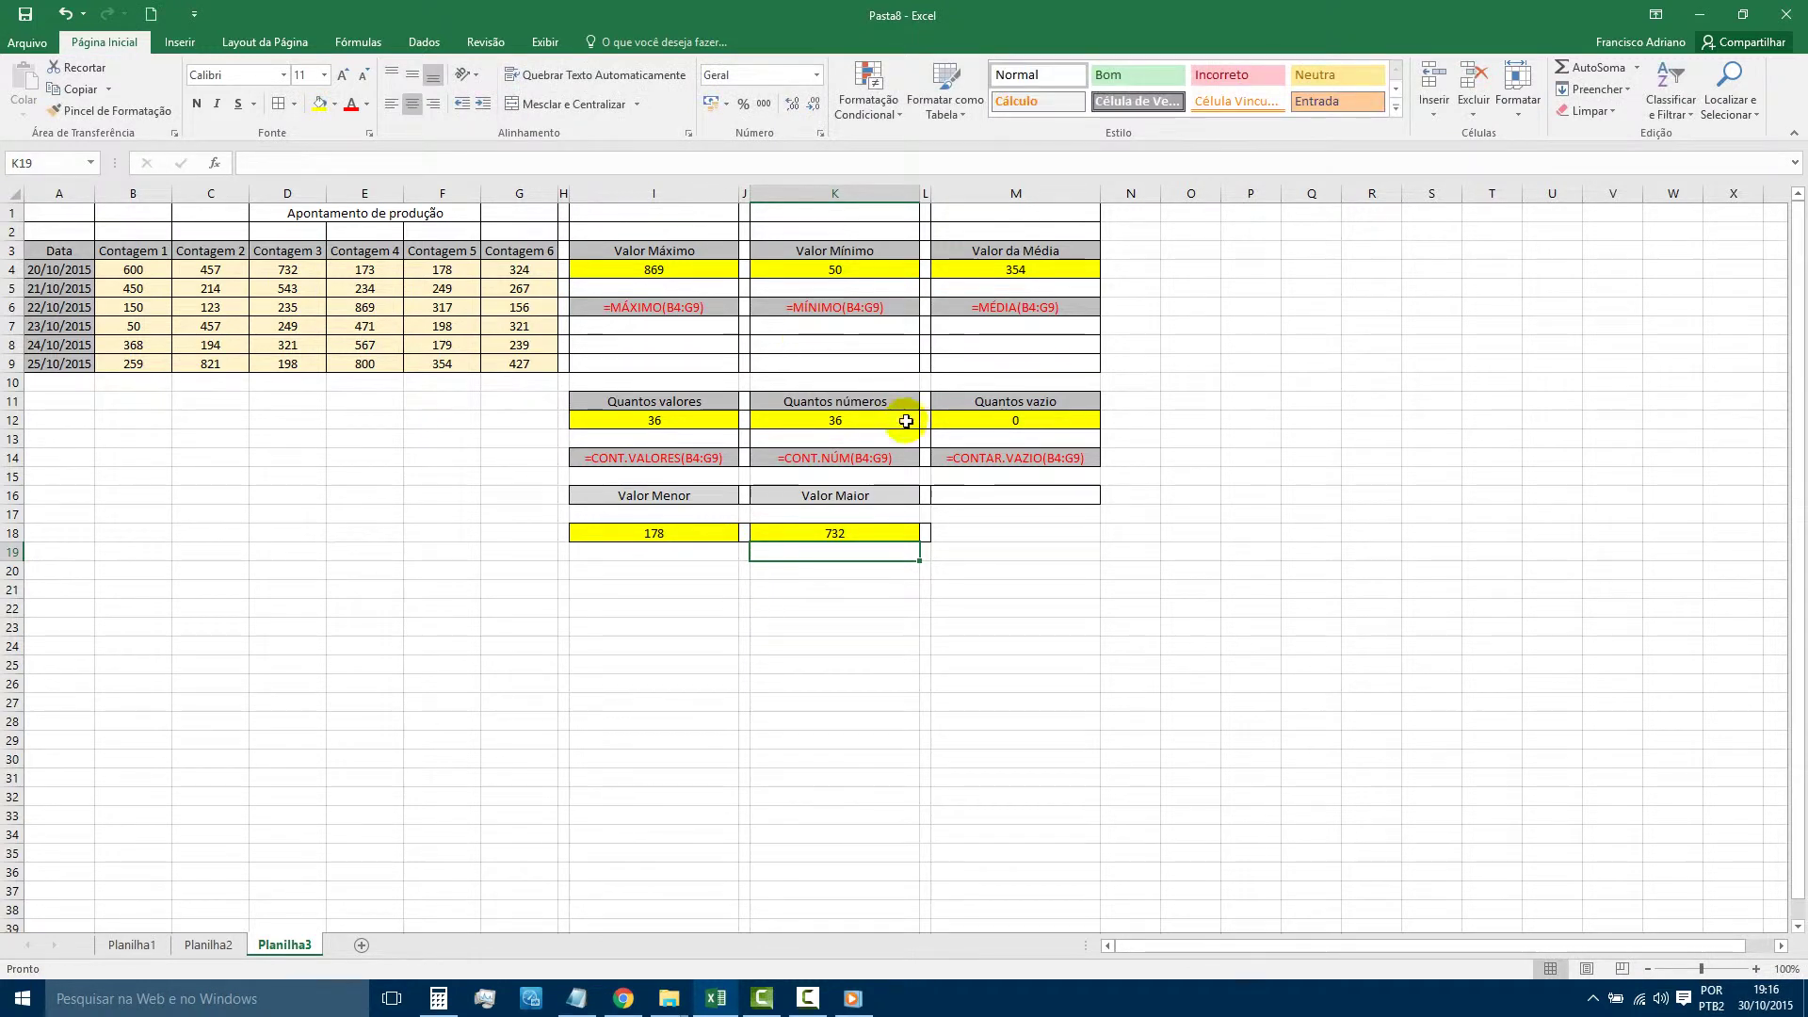
pyautogui.click(814, 534)
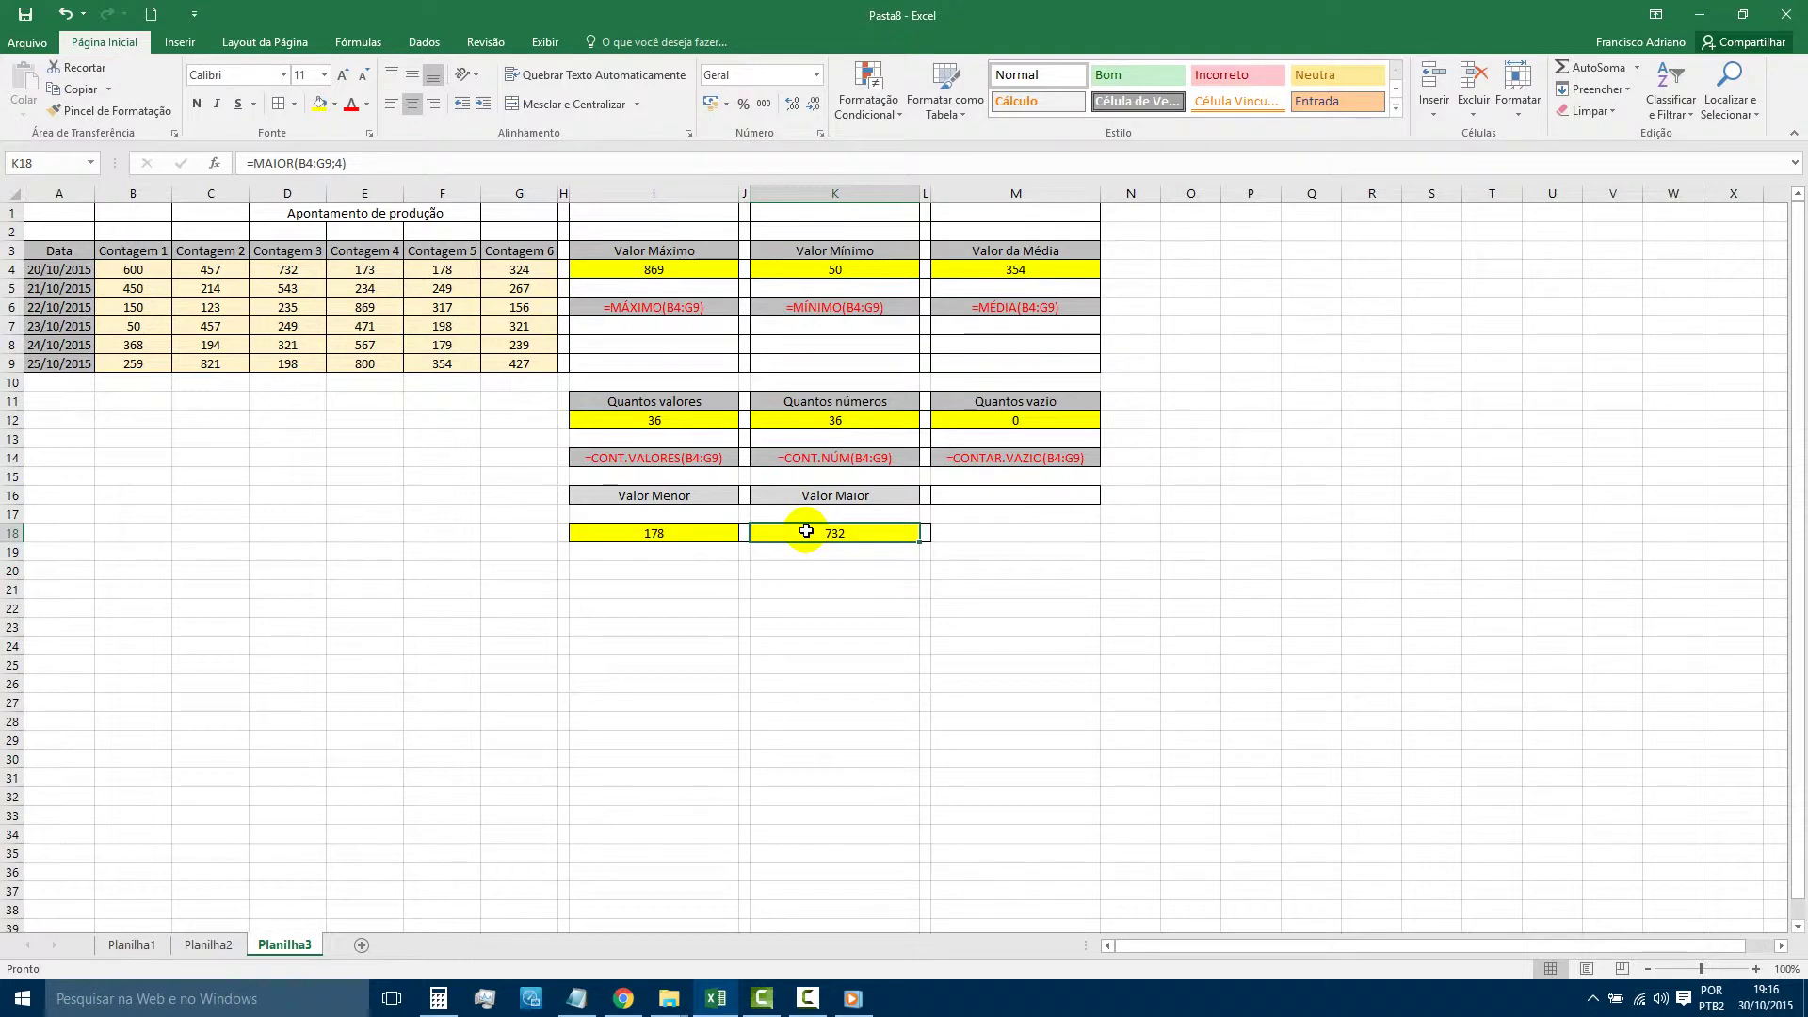
# Copy K18 and try pasting its MAIOR formula text in the formula bar.
pyautogui.hotkey('ctrl', 'c')
pyautogui.click(780, 551)
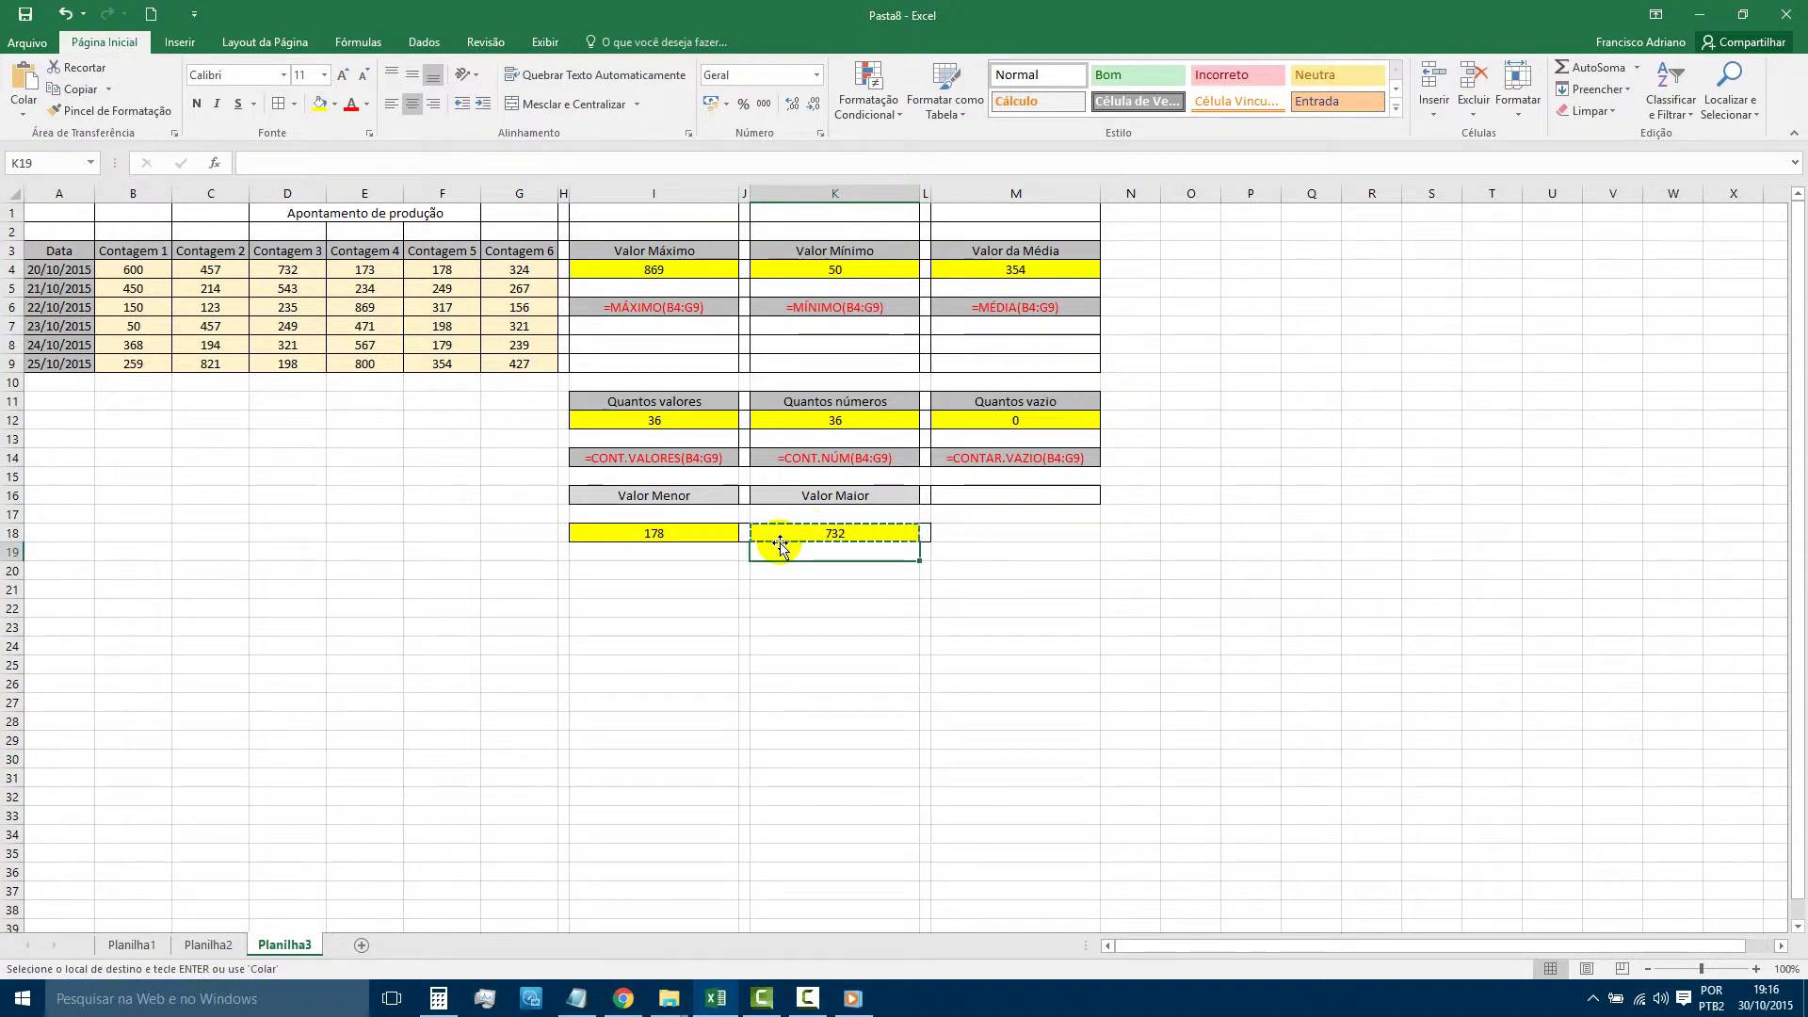
pyautogui.write("'")
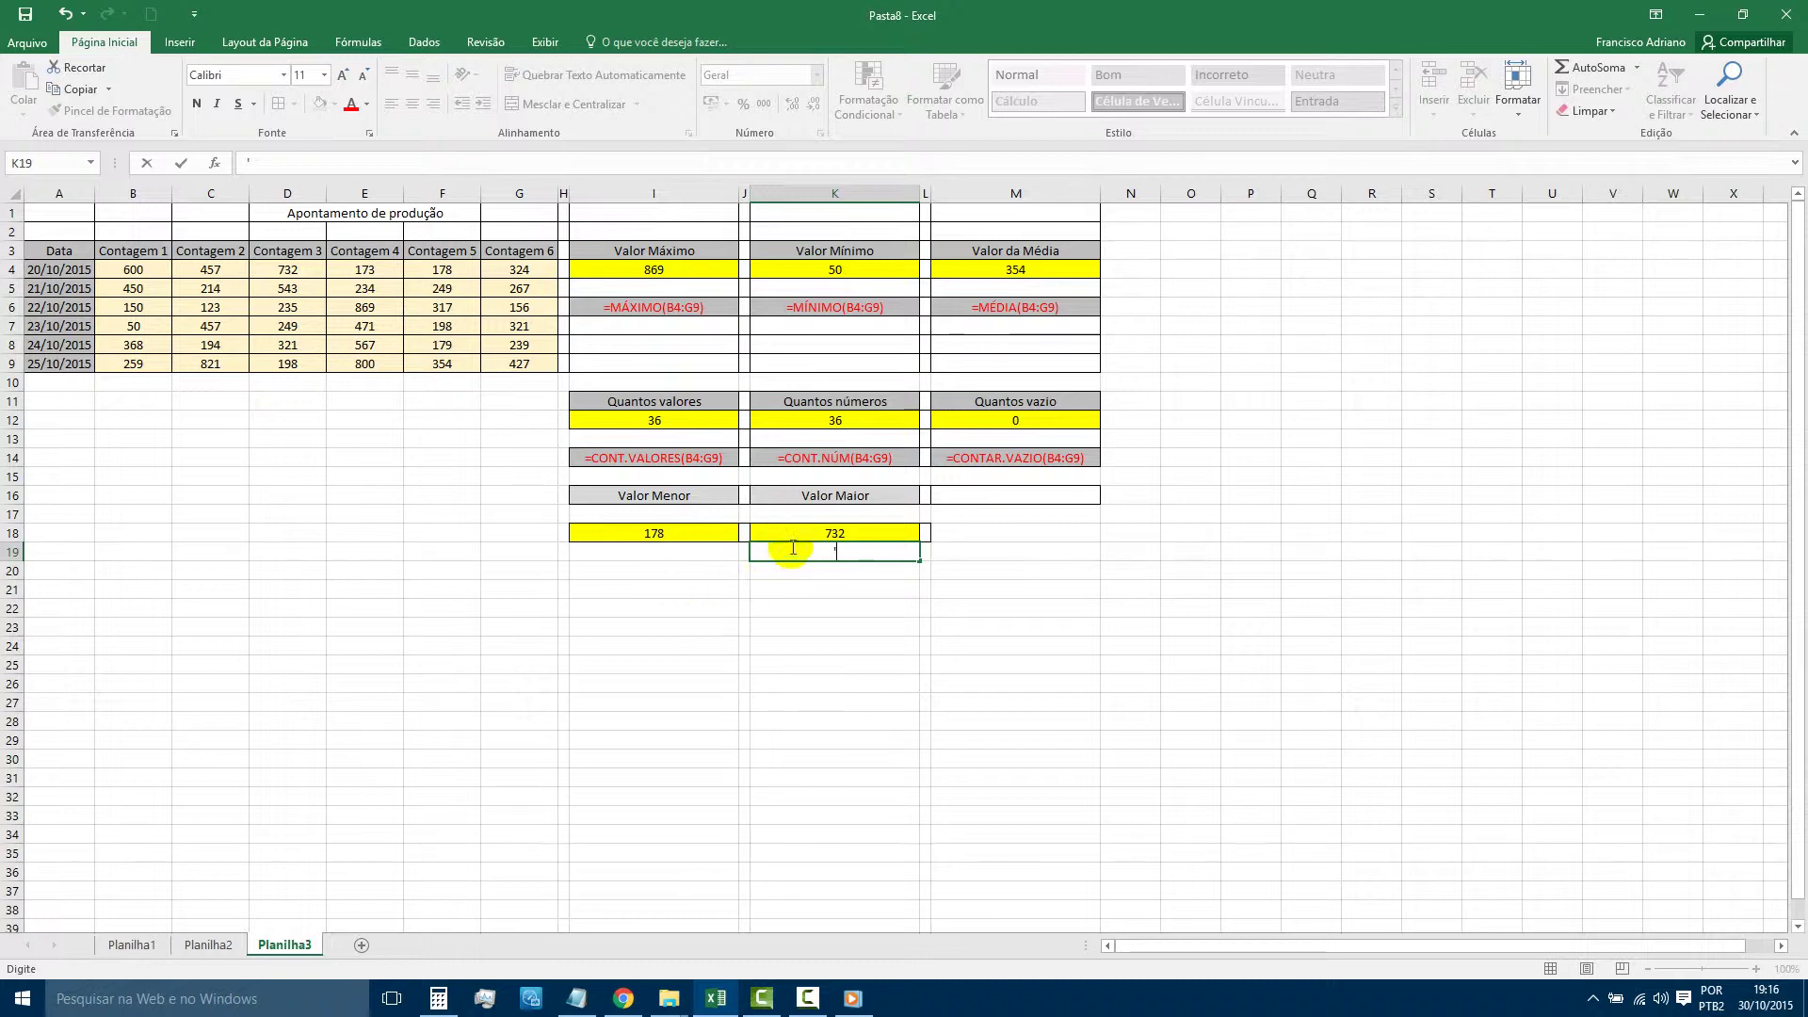
pyautogui.click(801, 535)
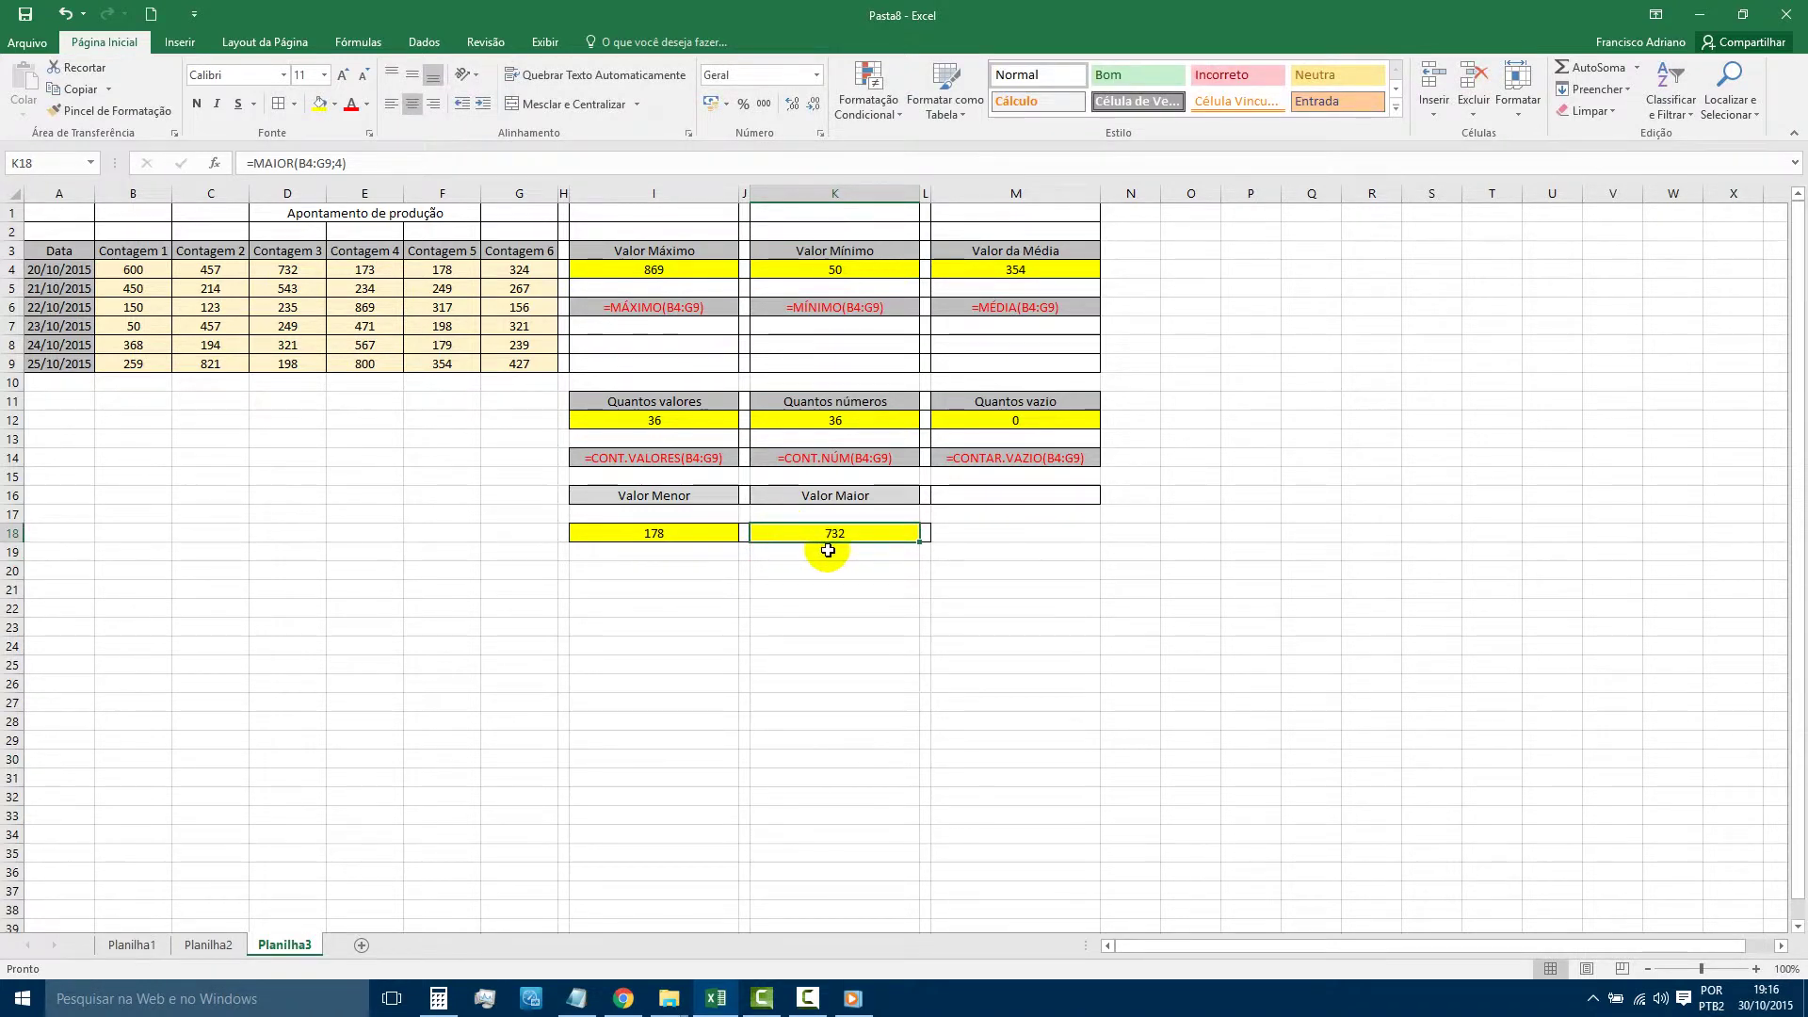
pyautogui.moveTo(348, 166); pyautogui.dragTo(249, 166)
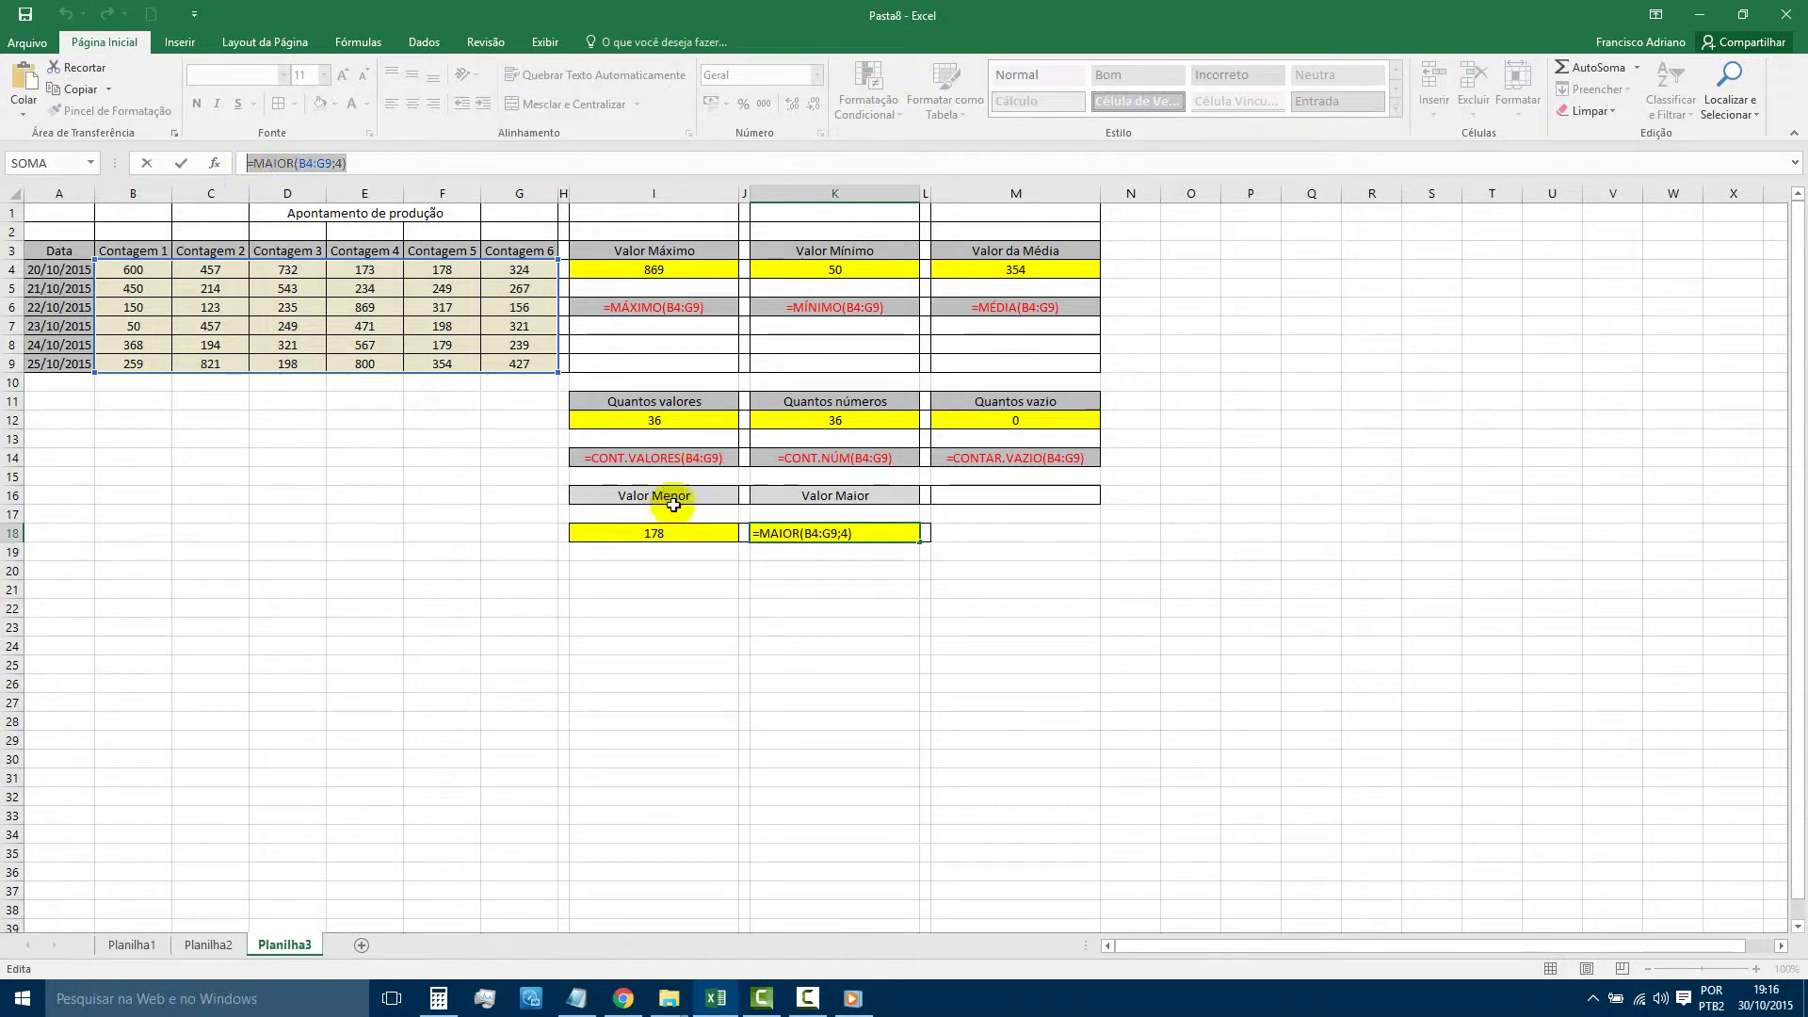
pyautogui.write('=')
pyautogui.click(777, 556)
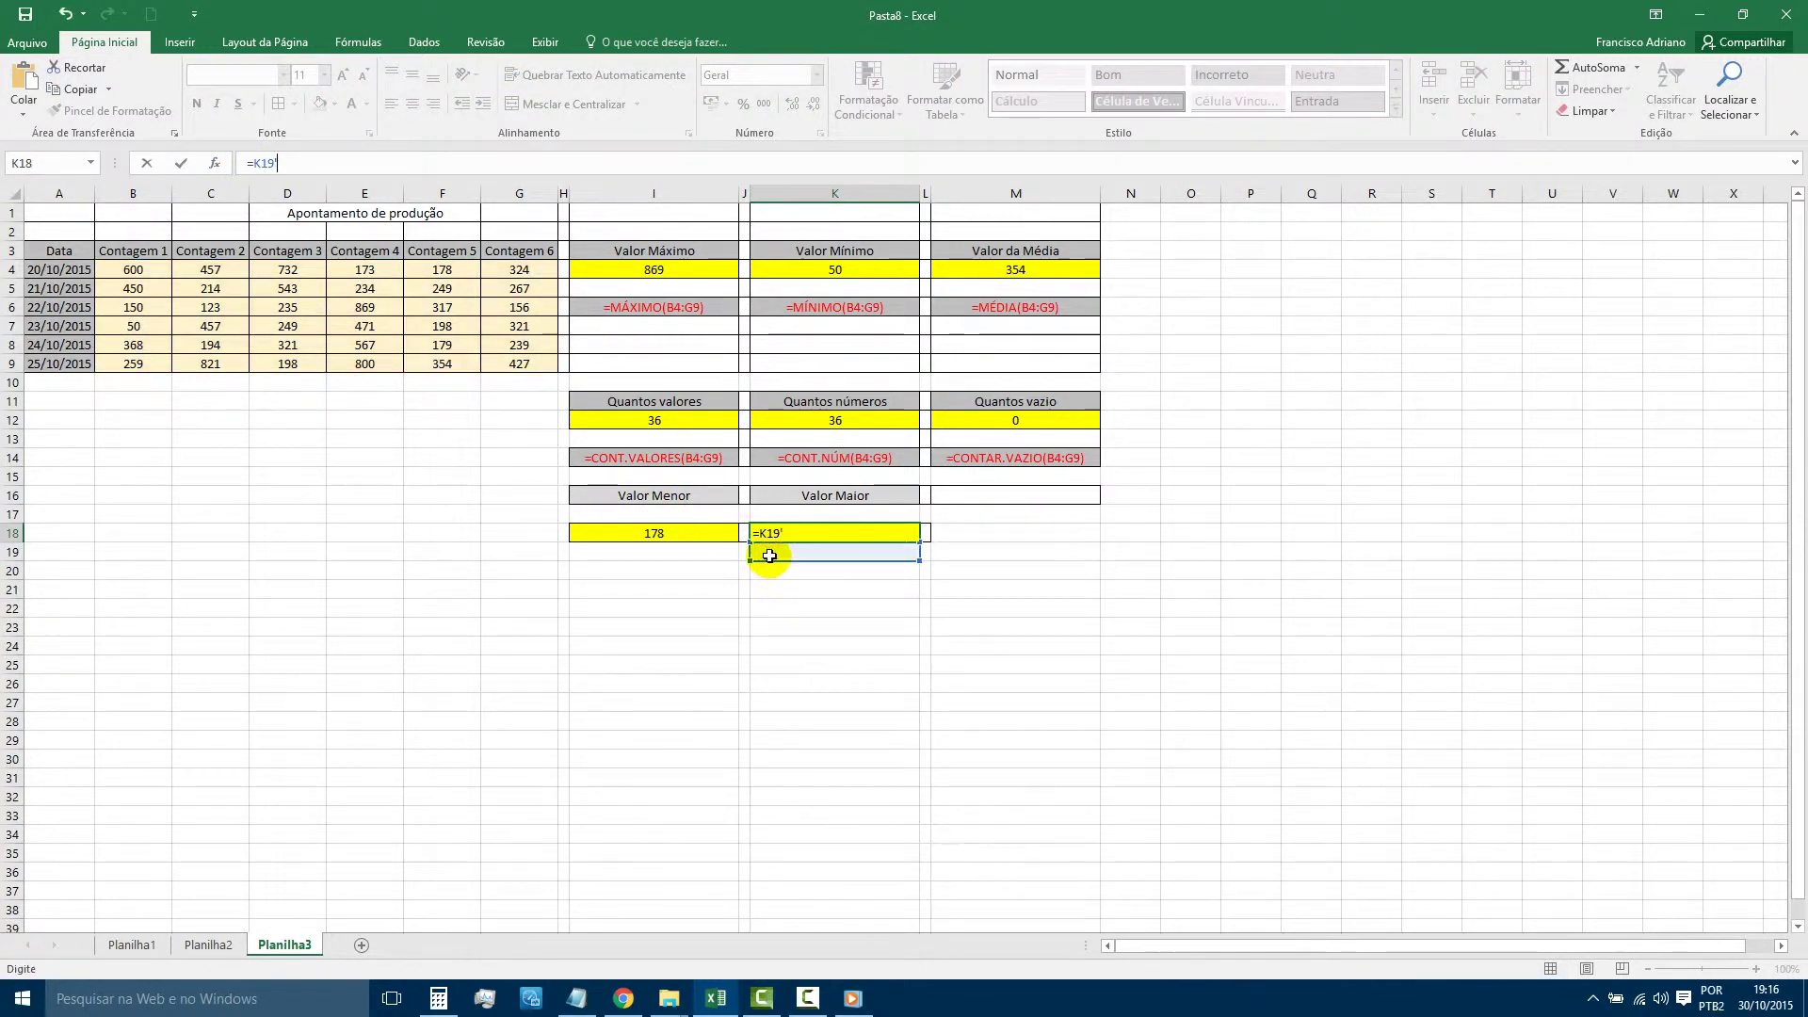
pyautogui.hotkey('ctrl', 'z')
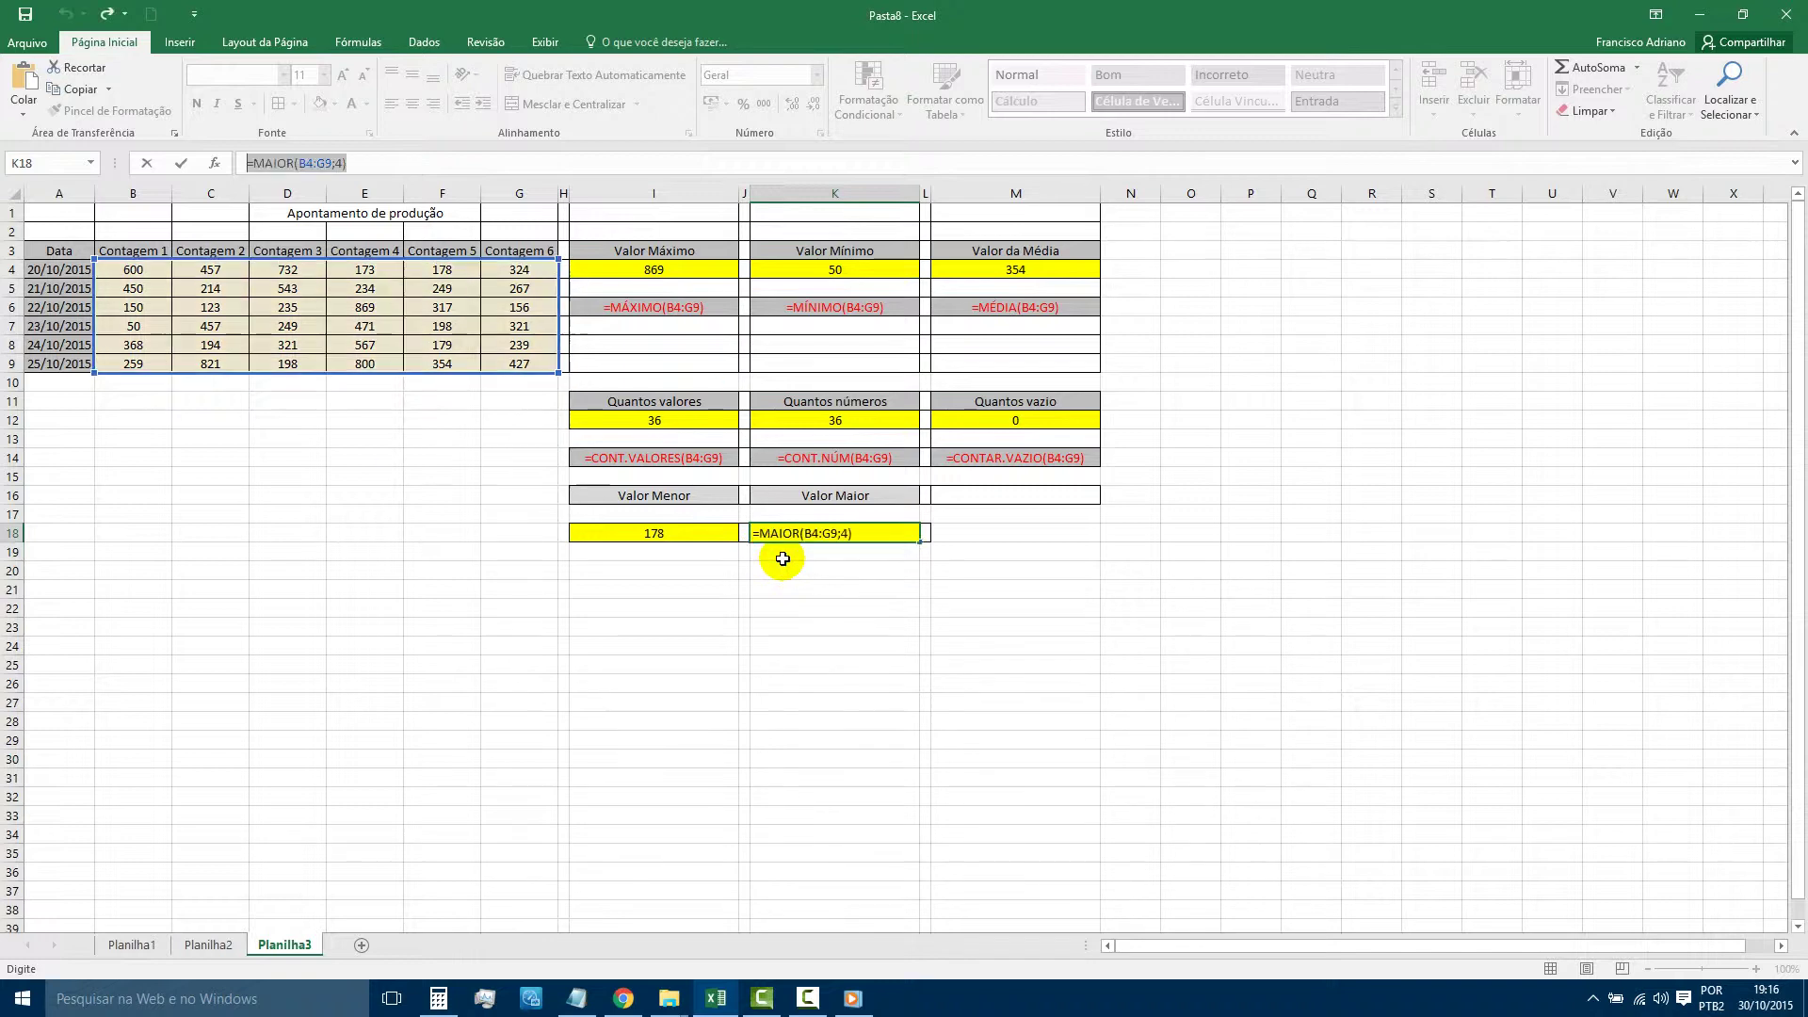
pyautogui.hotkey('ctrl', 'y')
pyautogui.write("=K19'")
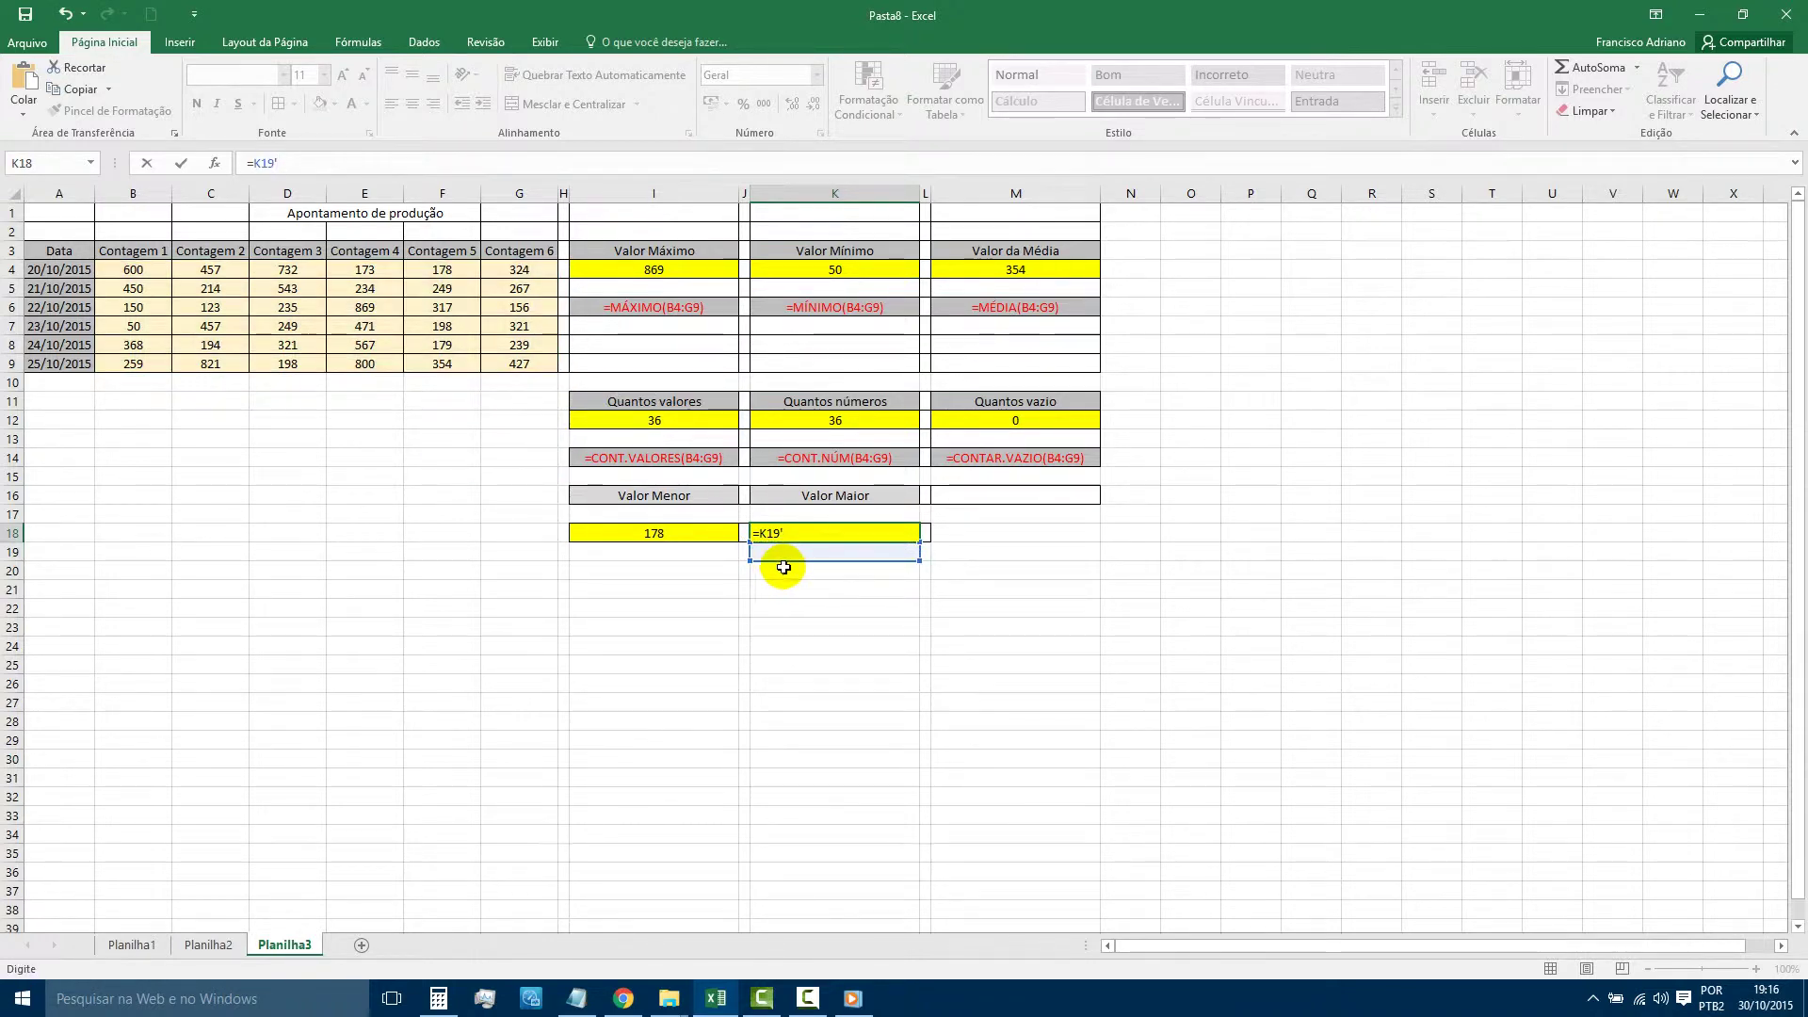
pyautogui.hotkey('ctrl', 'v')
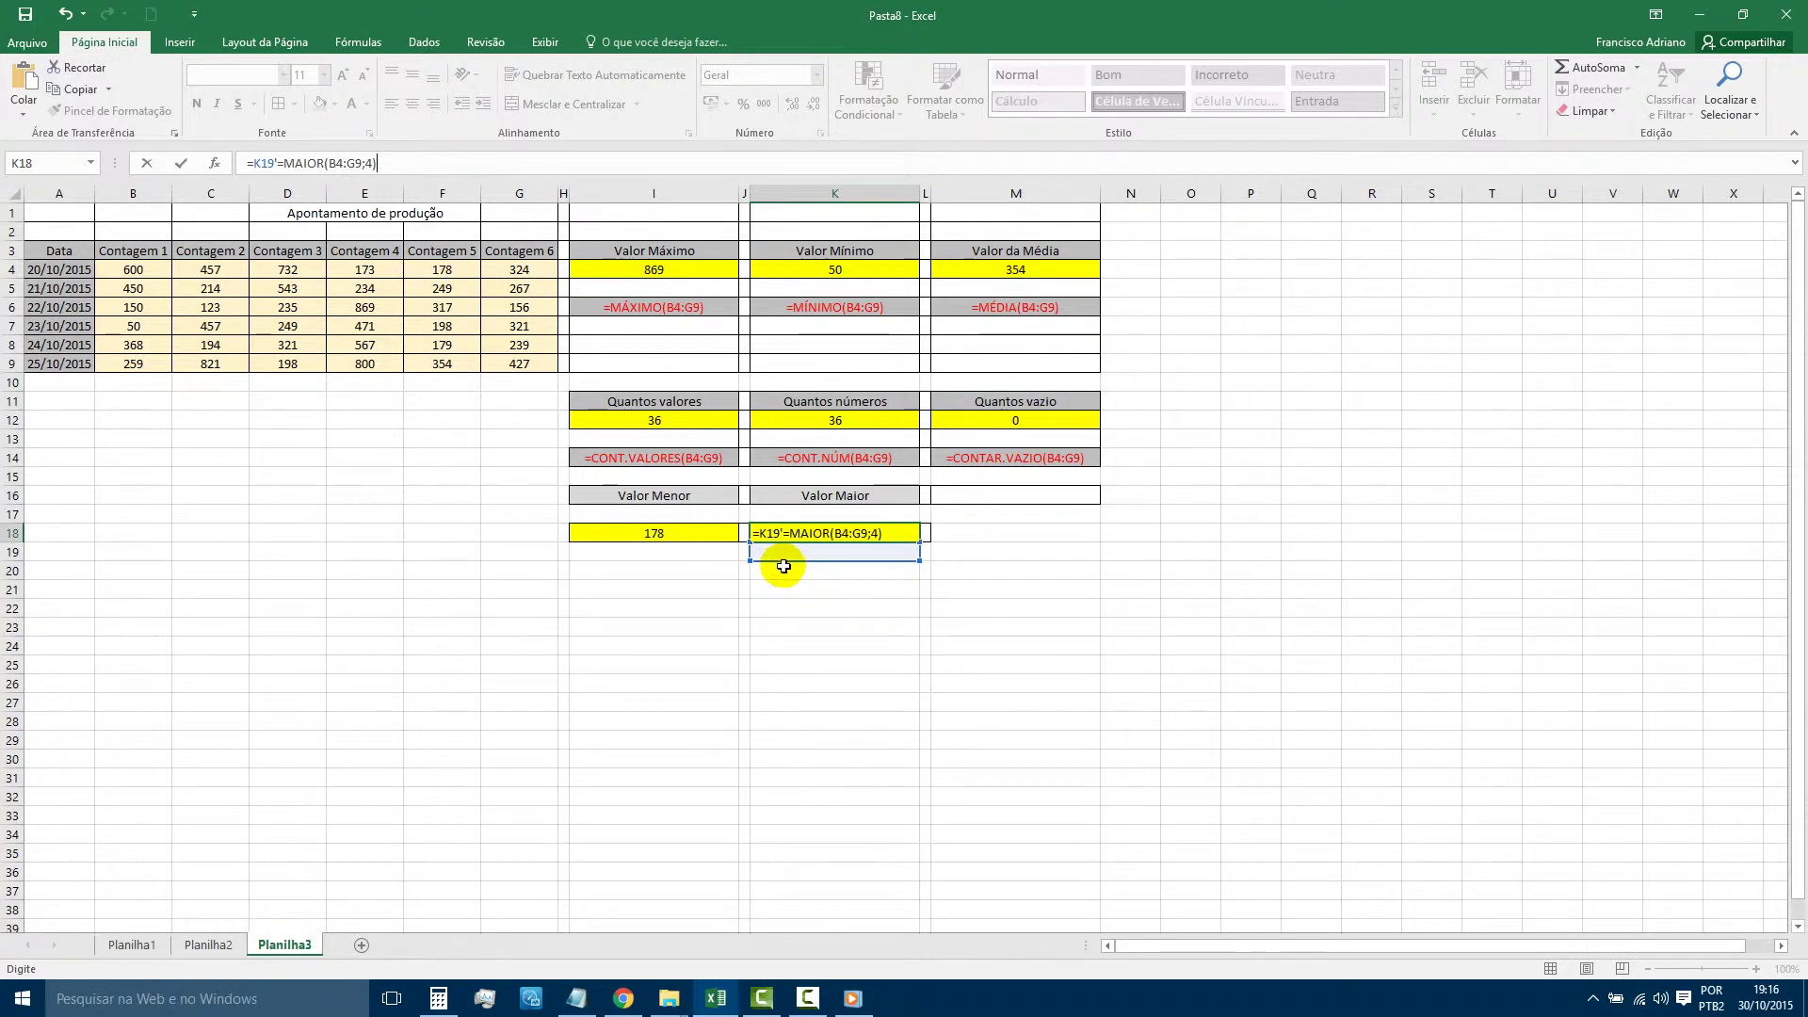
pyautogui.press('Return')
# Dismiss the formula error and restore =MAIOR(B4:G9;4) in K18.
pyautogui.click(853, 595)
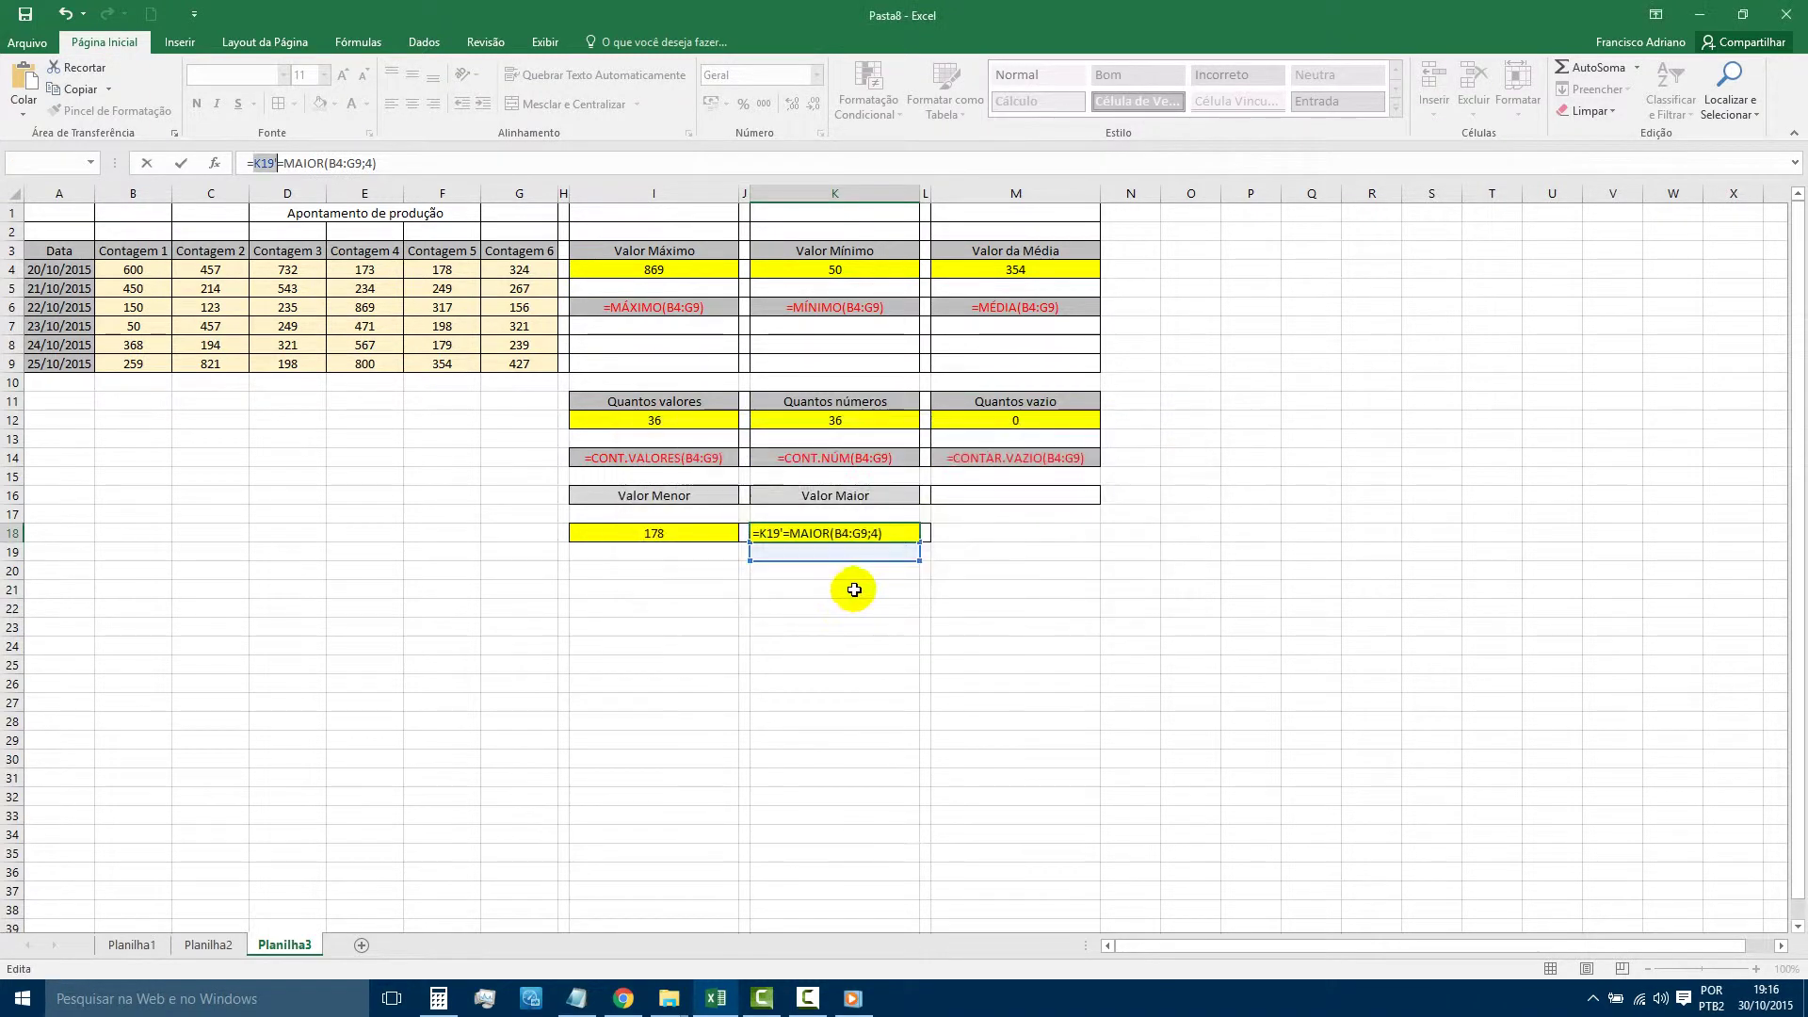
pyautogui.hotkey('ctrl', 'z')
pyautogui.hotkey('ctrl', 'v')
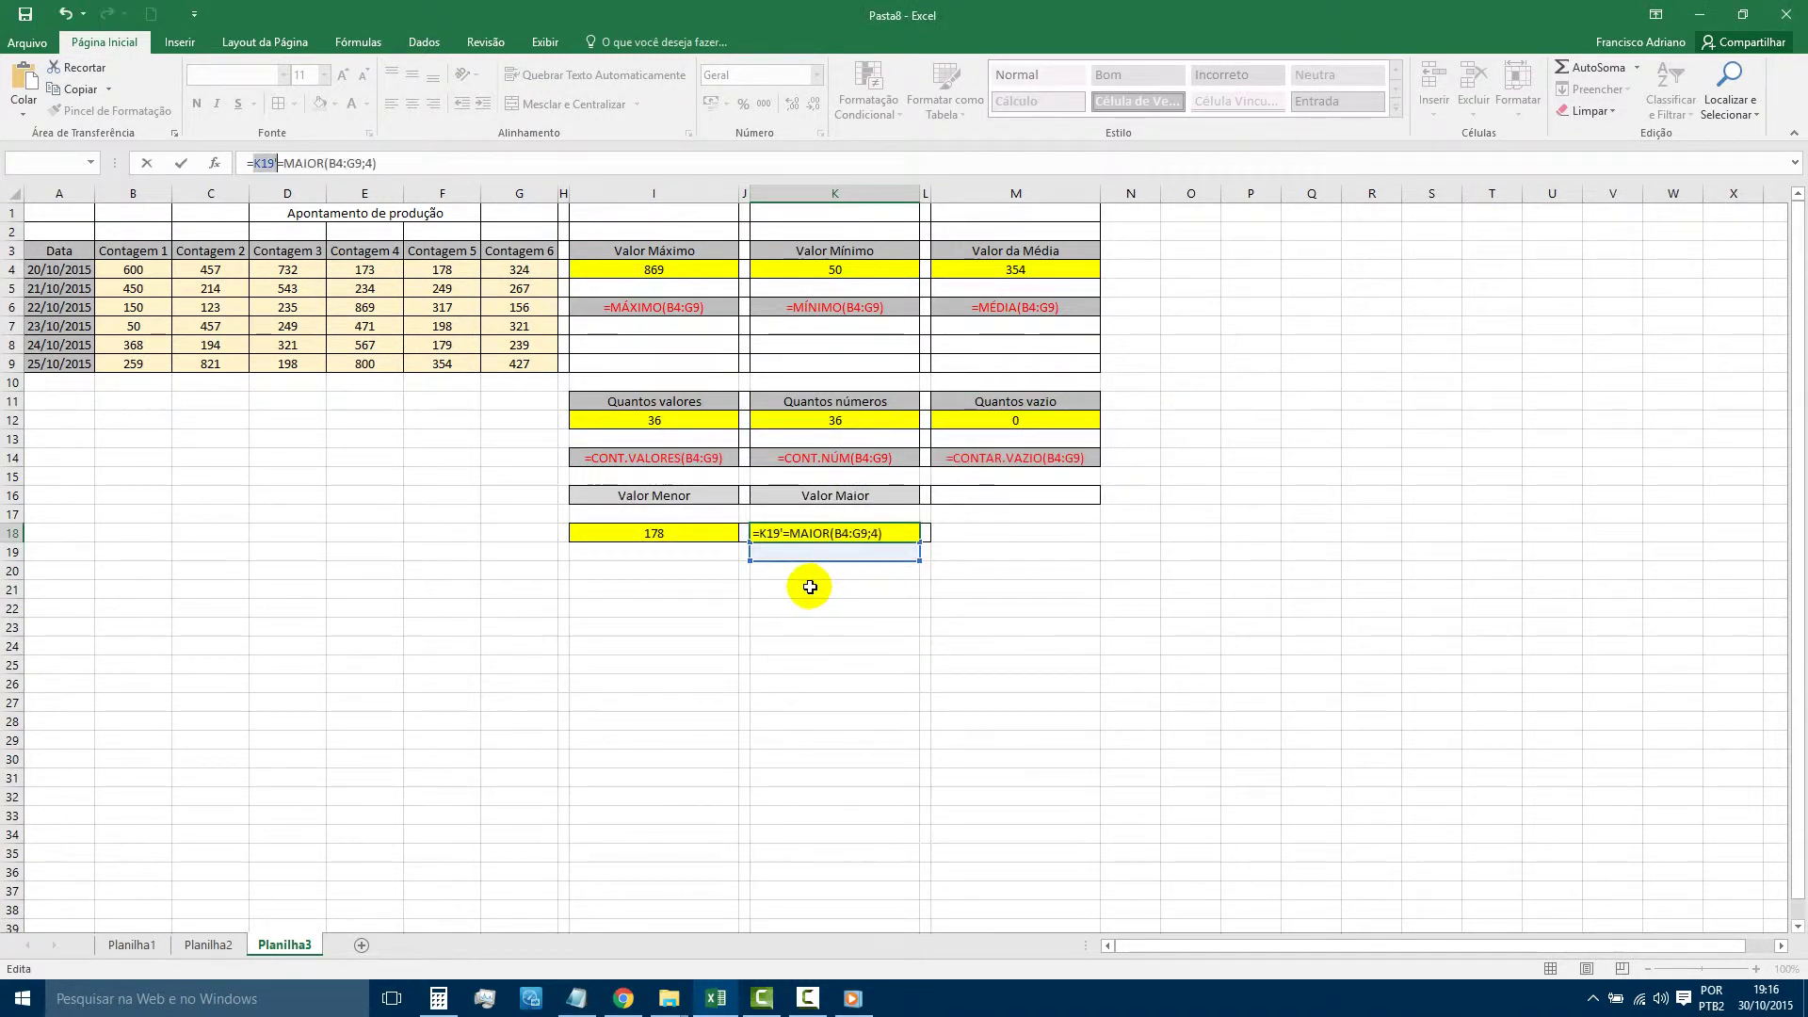
pyautogui.press('BackSpace')
pyautogui.press('BackSpace')
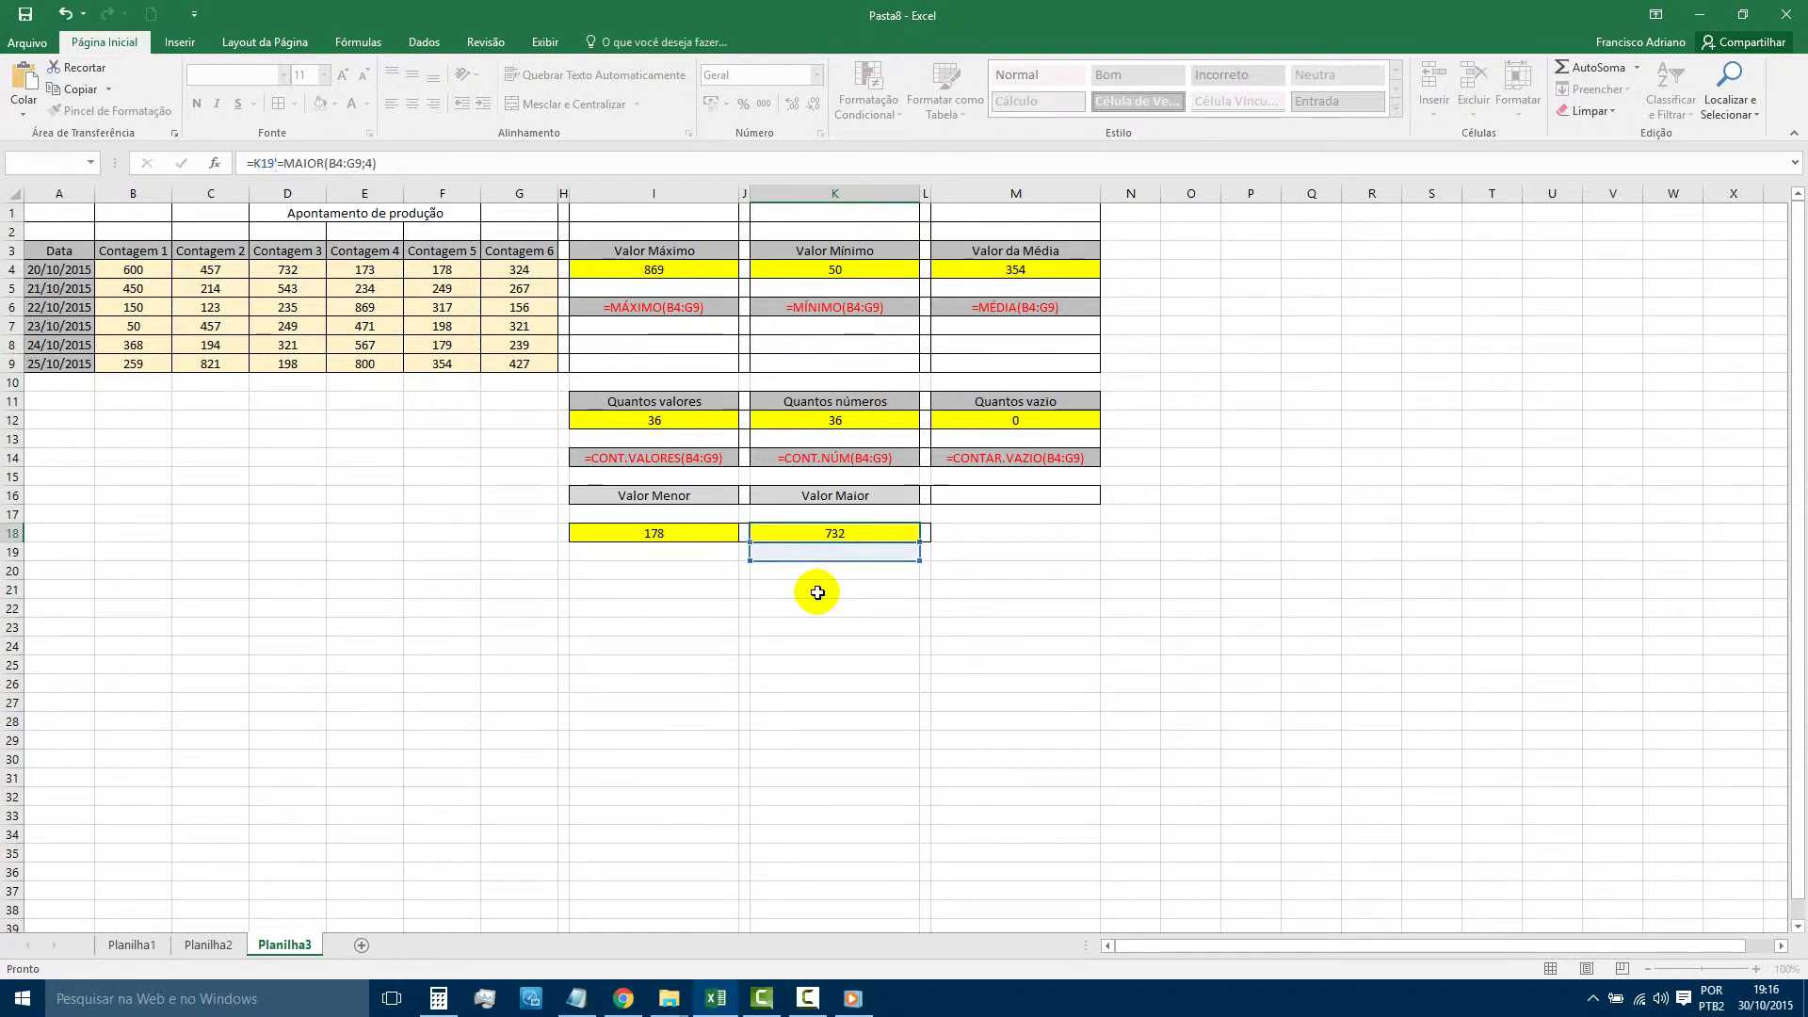
pyautogui.hotkey('ctrl', 'Return')
# Type '=MAIOR(B4:G9;4) into K19 as a text label.
pyautogui.click(799, 561)
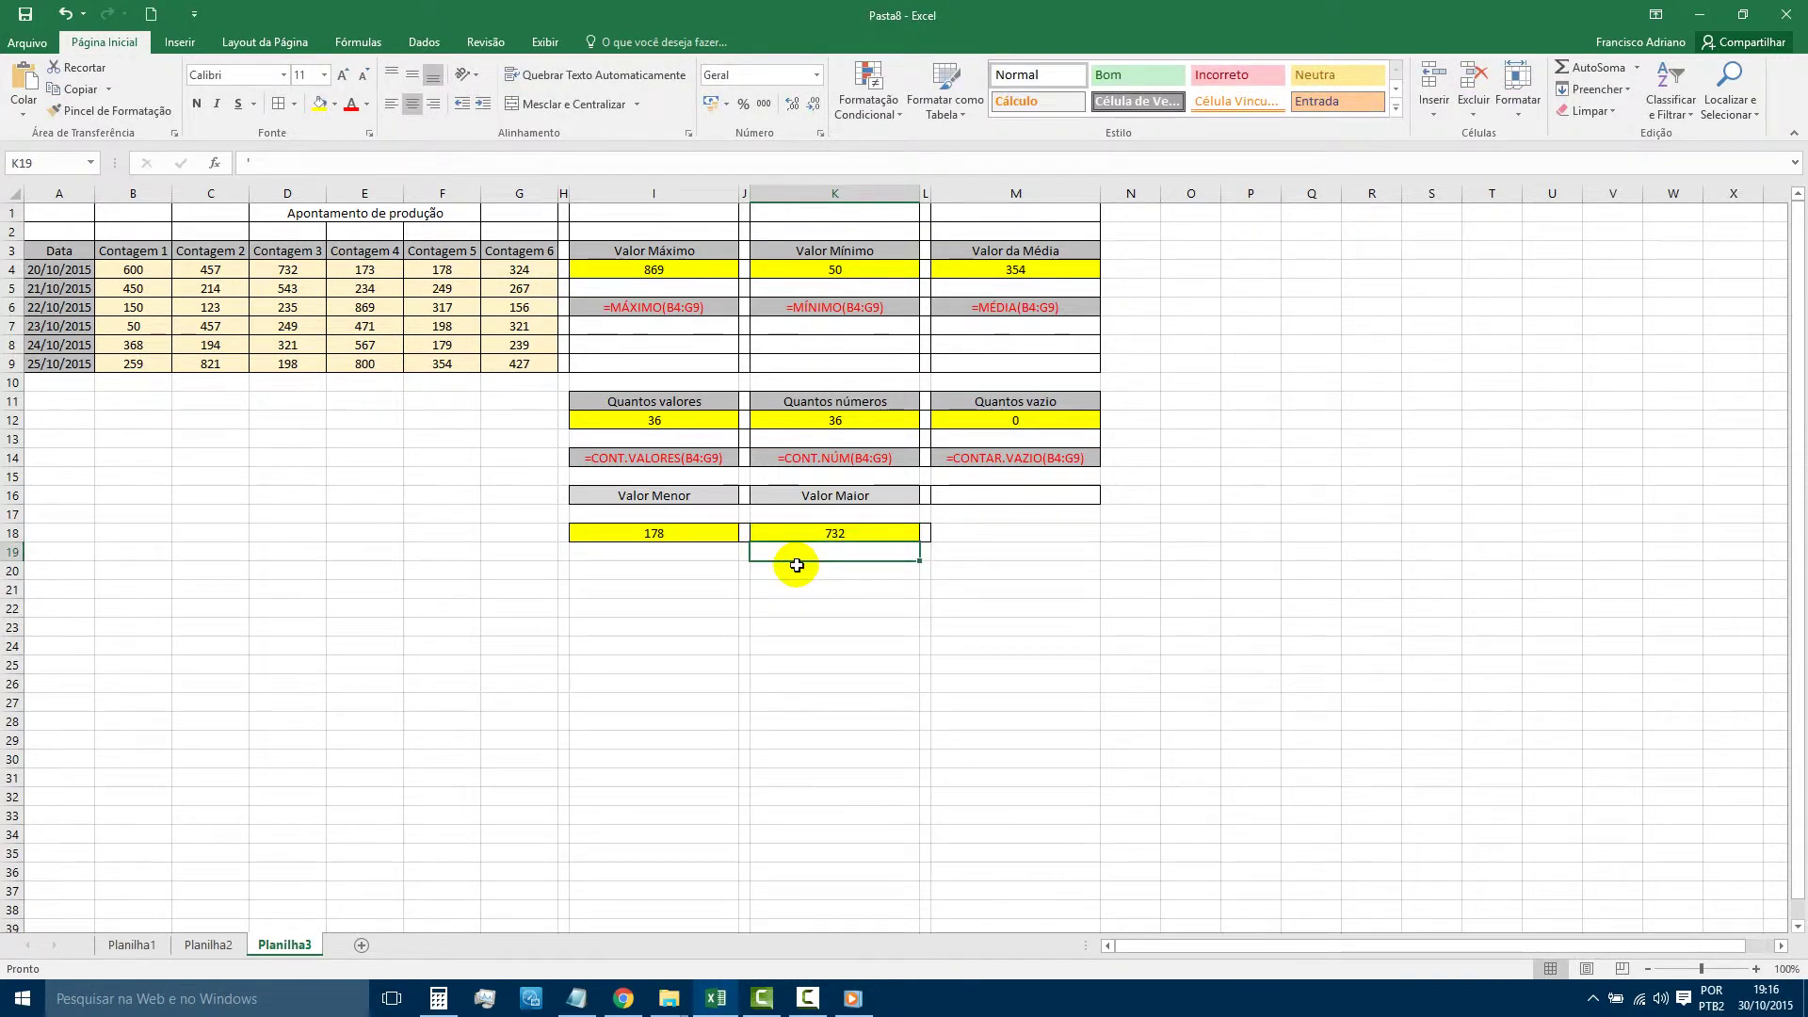
pyautogui.write("'=MAIOR(B4:G9;4)")
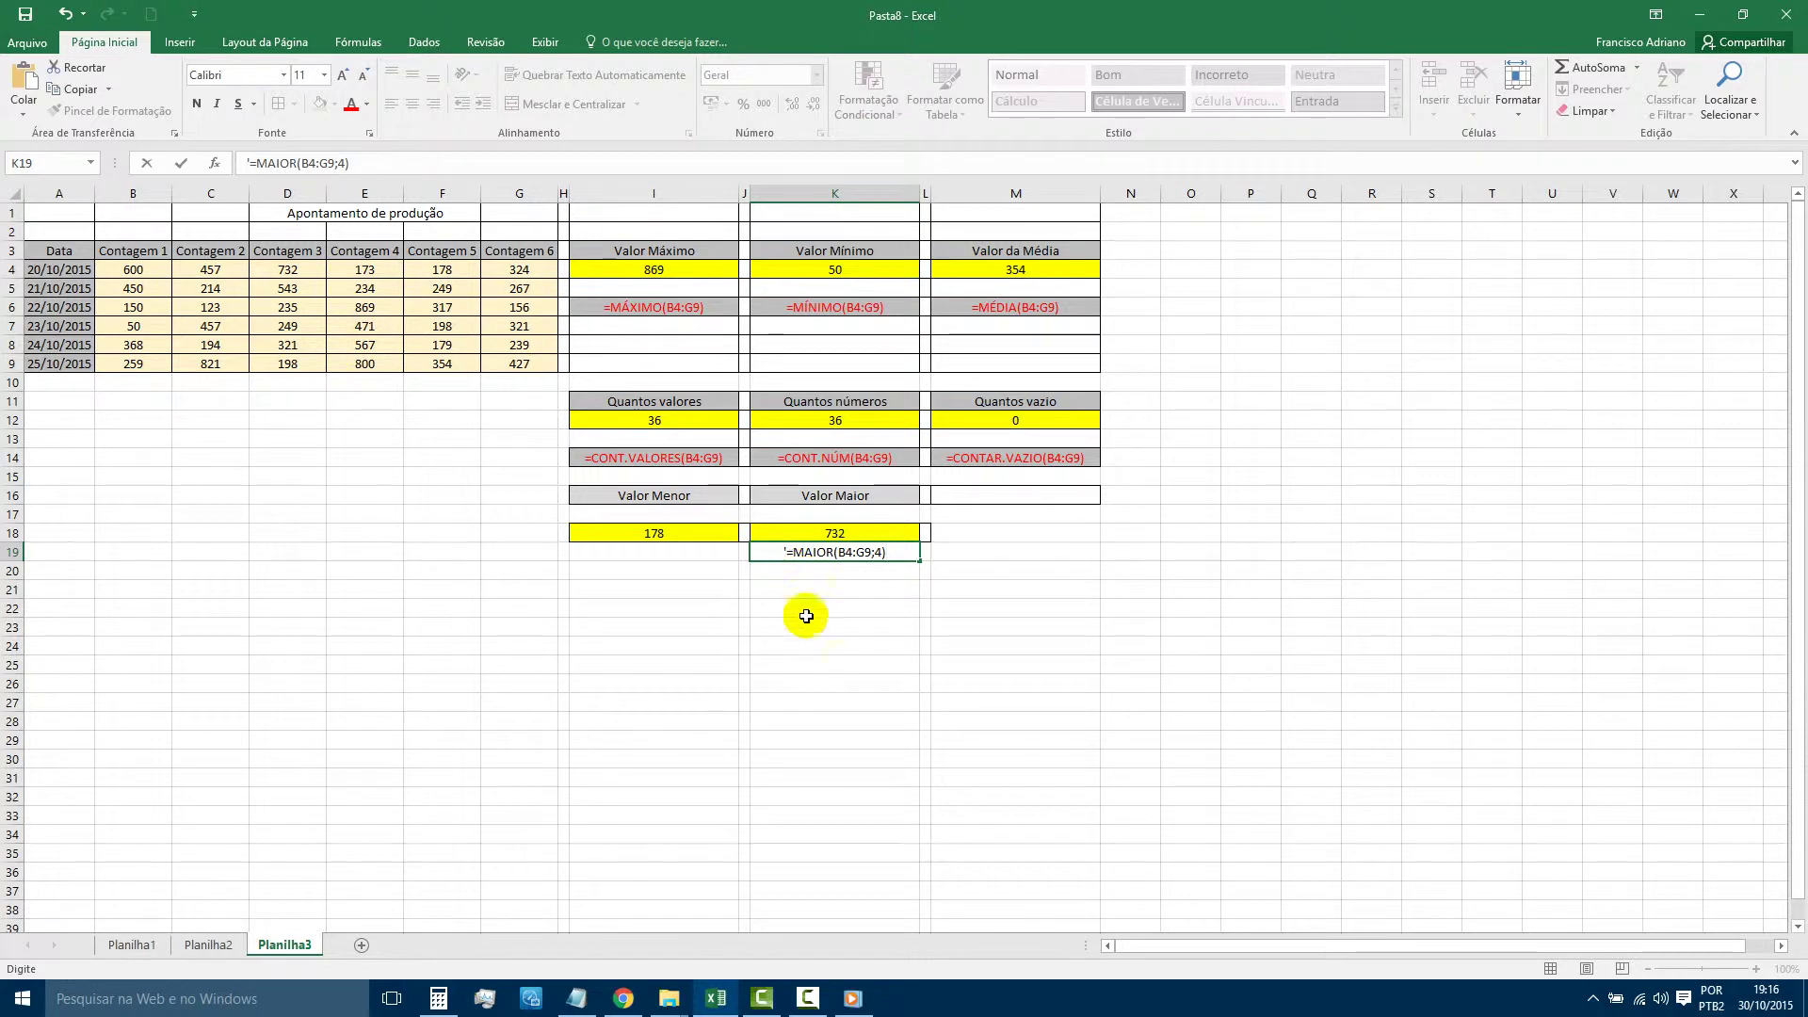
pyautogui.press('Return')
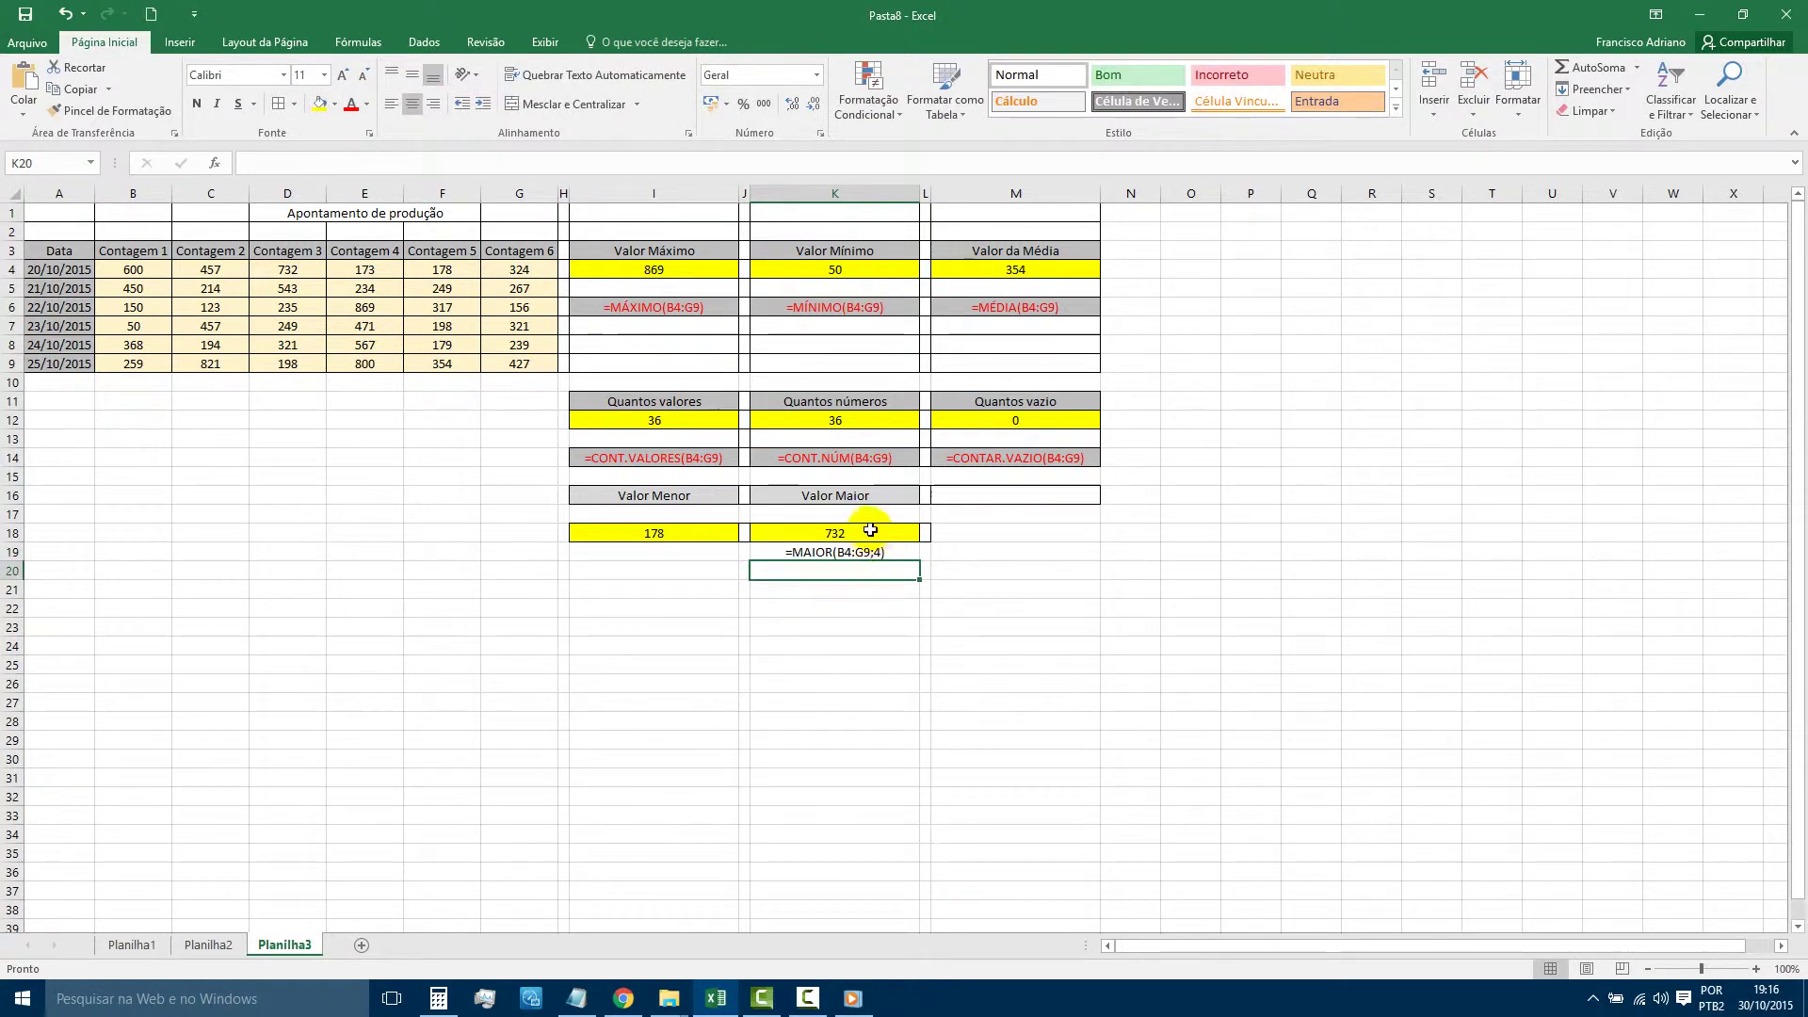
# Copy I18 and start an apostrophe text entry in I19.
pyautogui.click(638, 536)
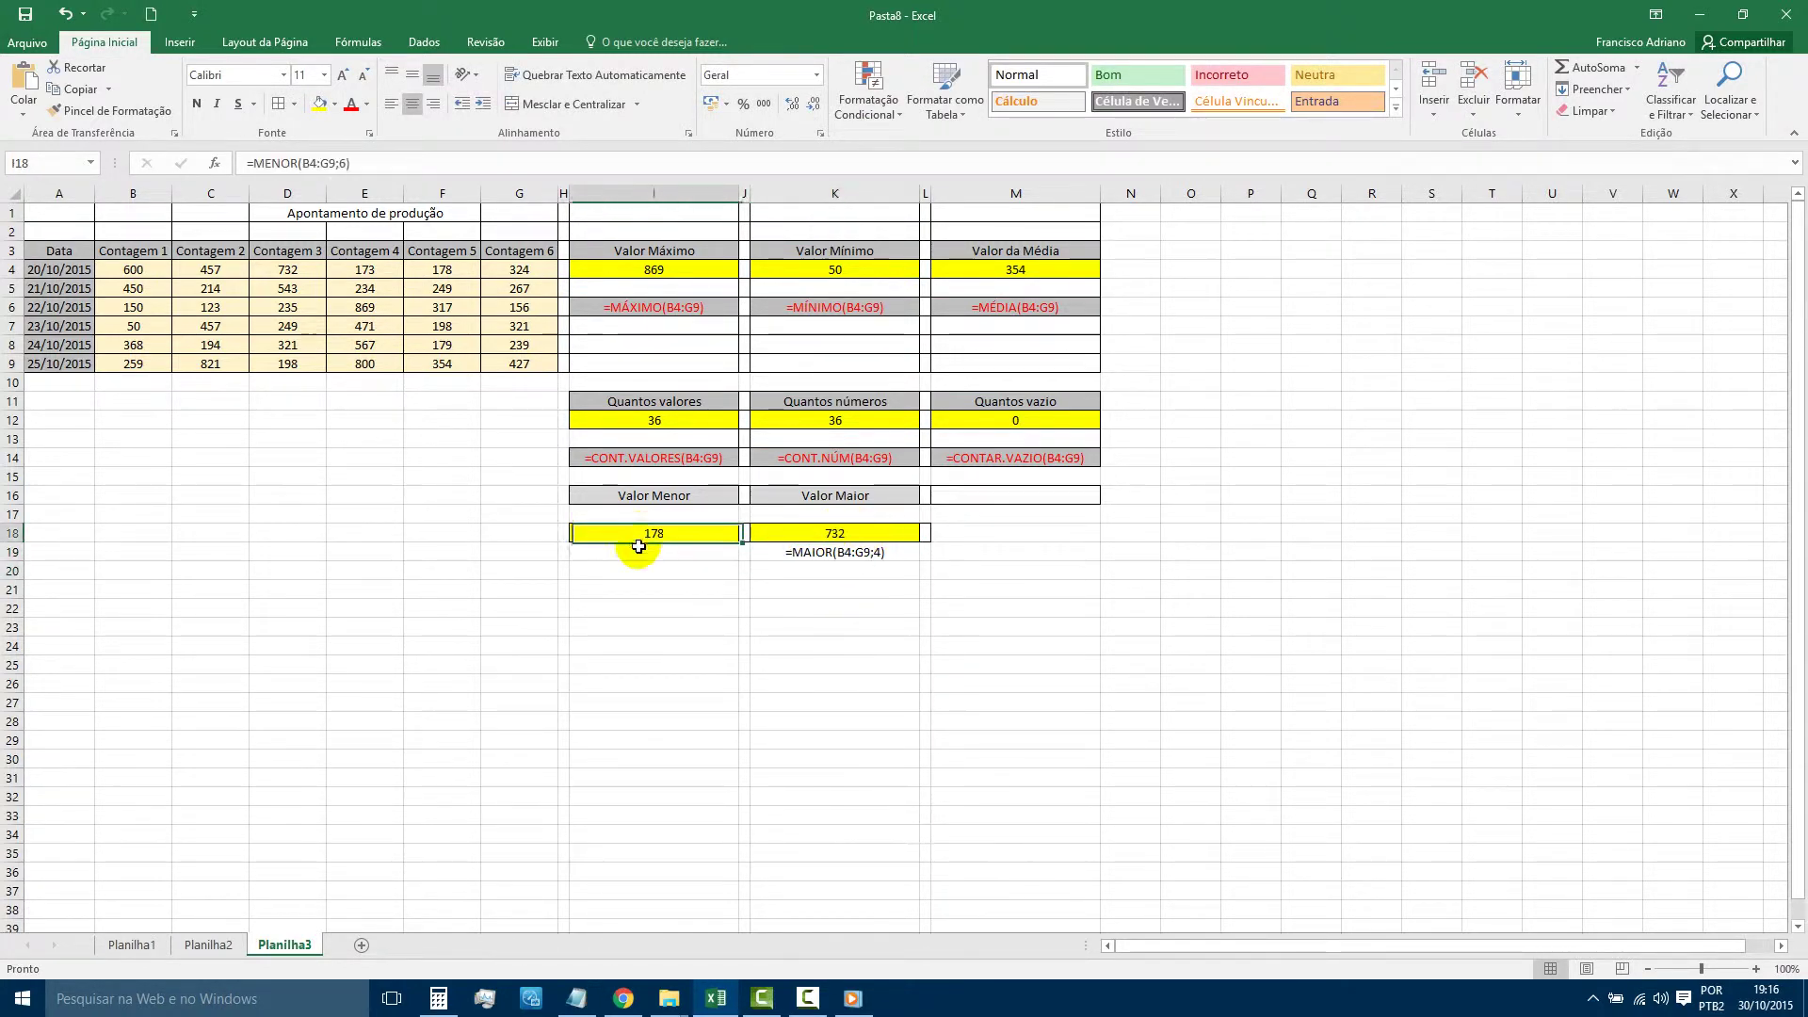
pyautogui.hotkey('ctrl', 'c')
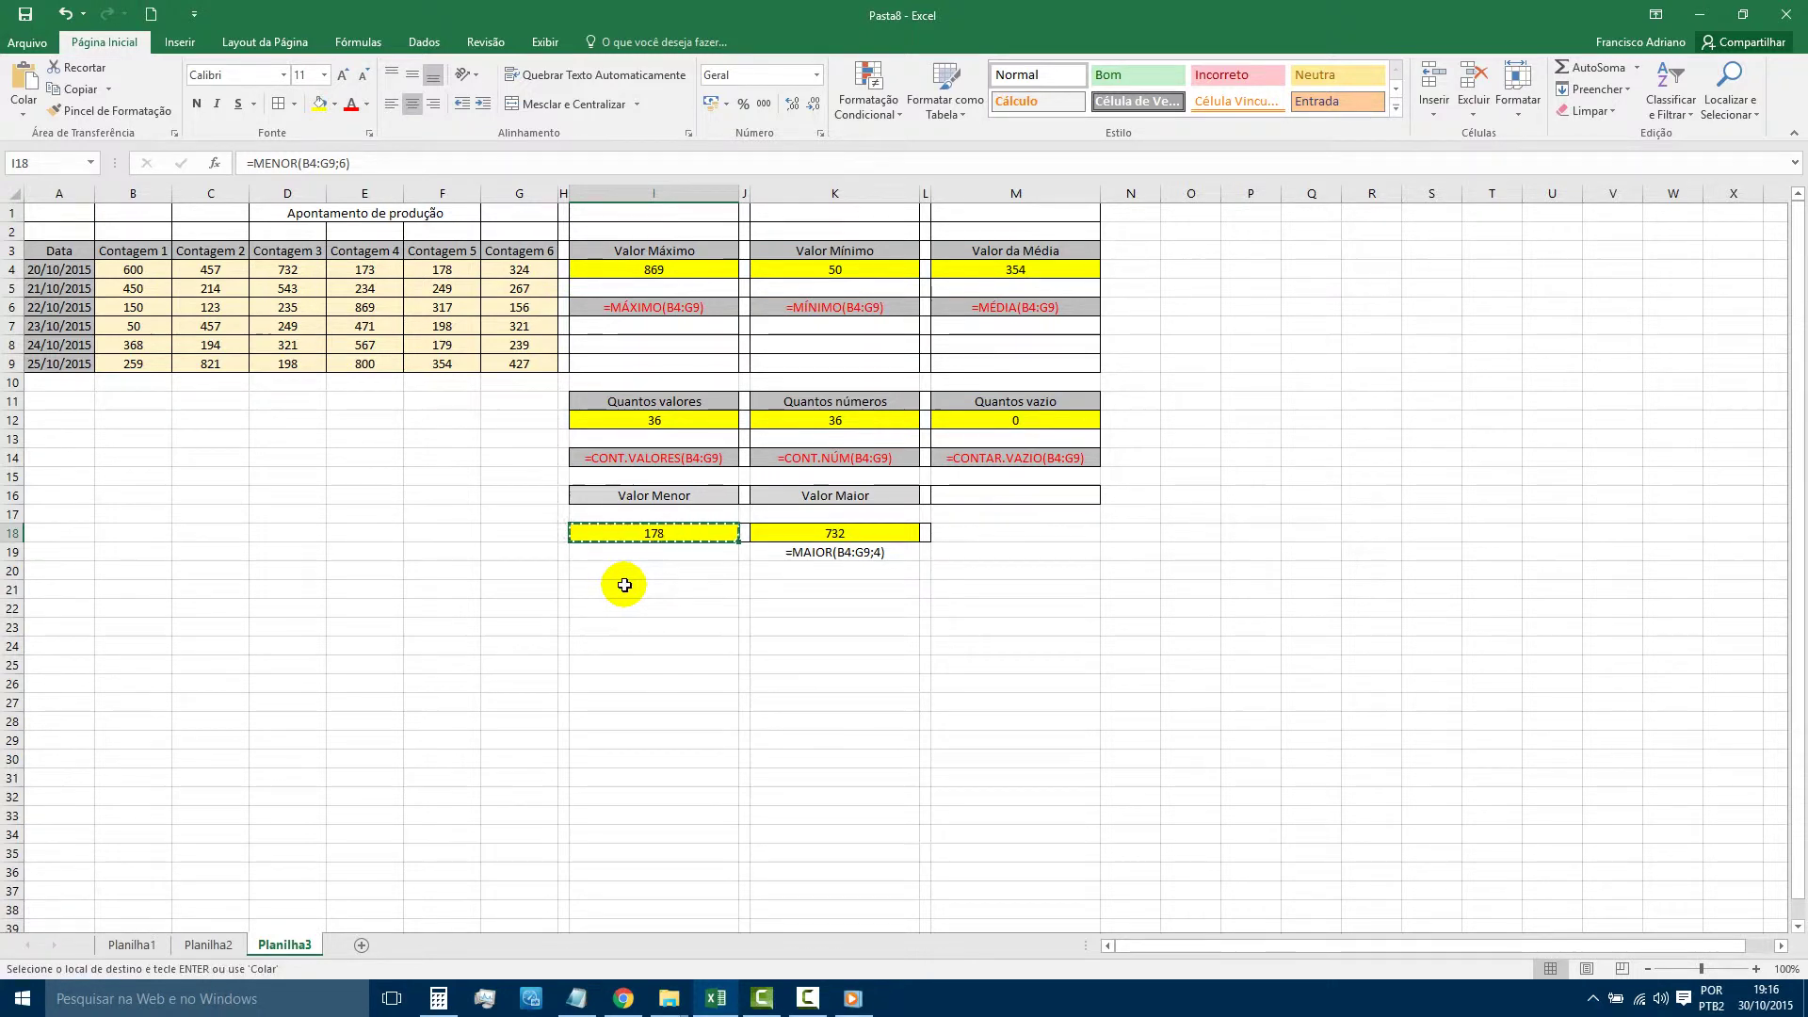
pyautogui.press('Escape')
pyautogui.click(607, 562)
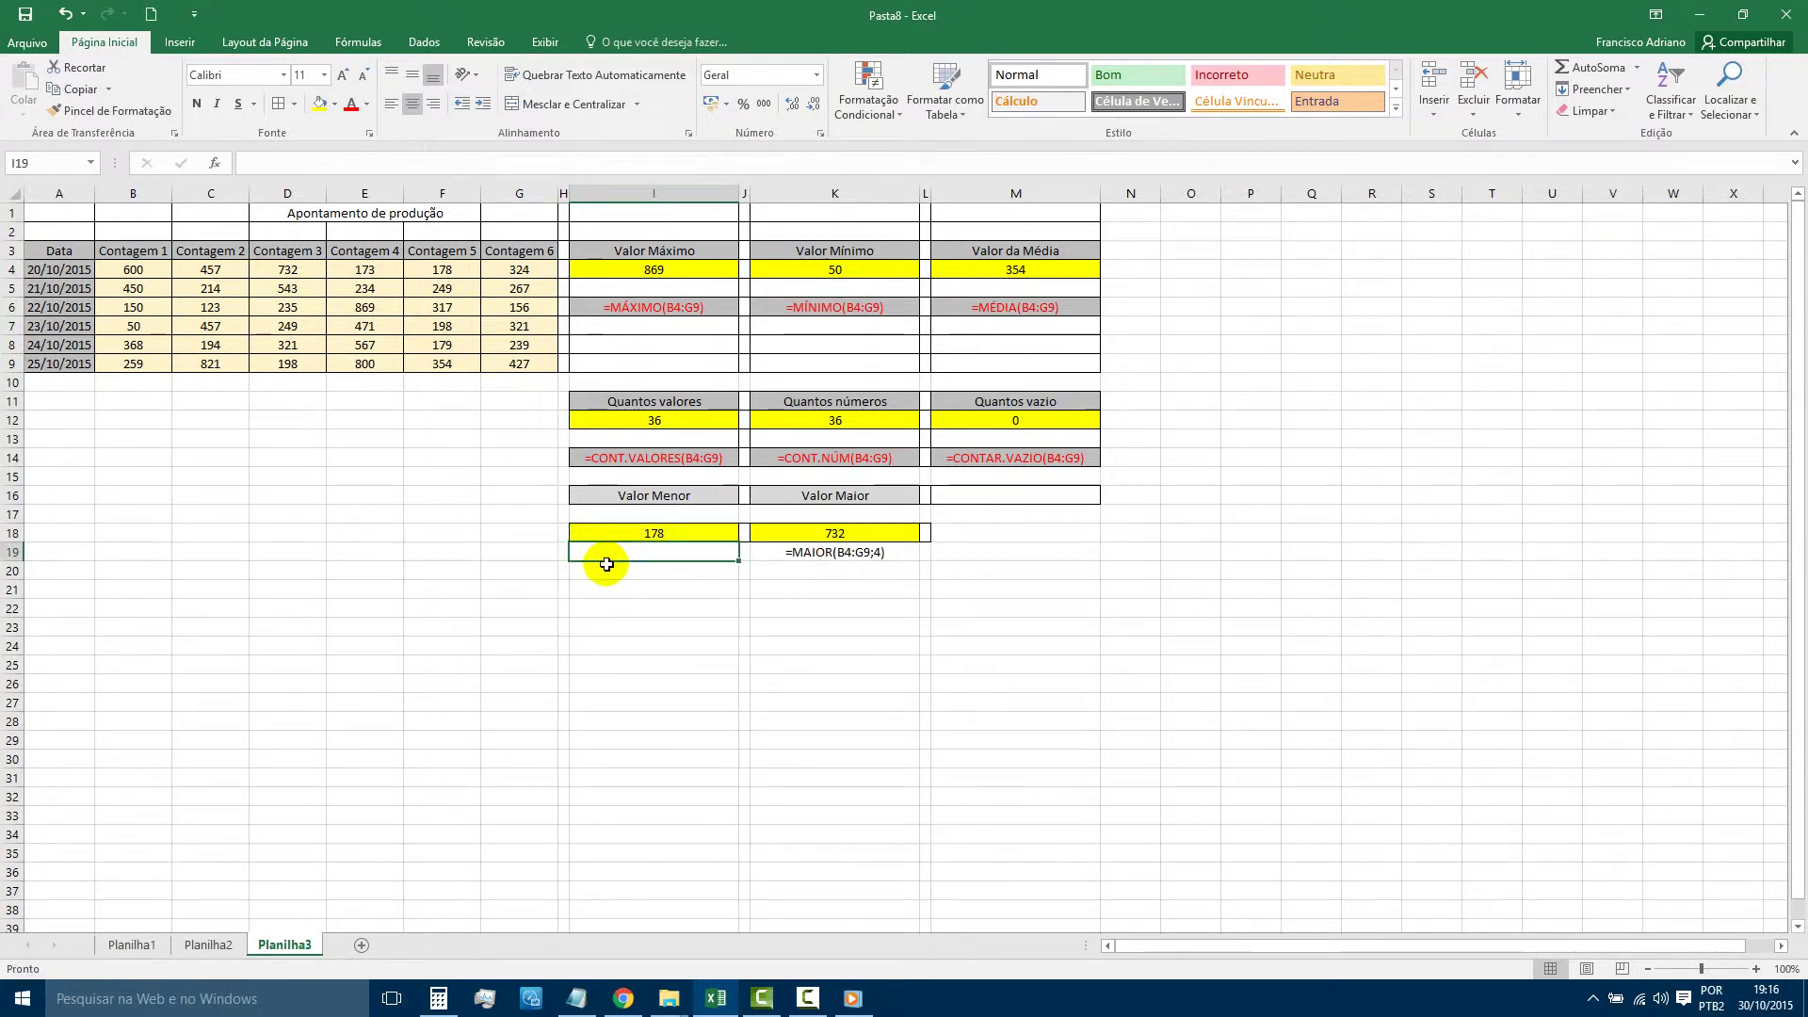
pyautogui.write("'")
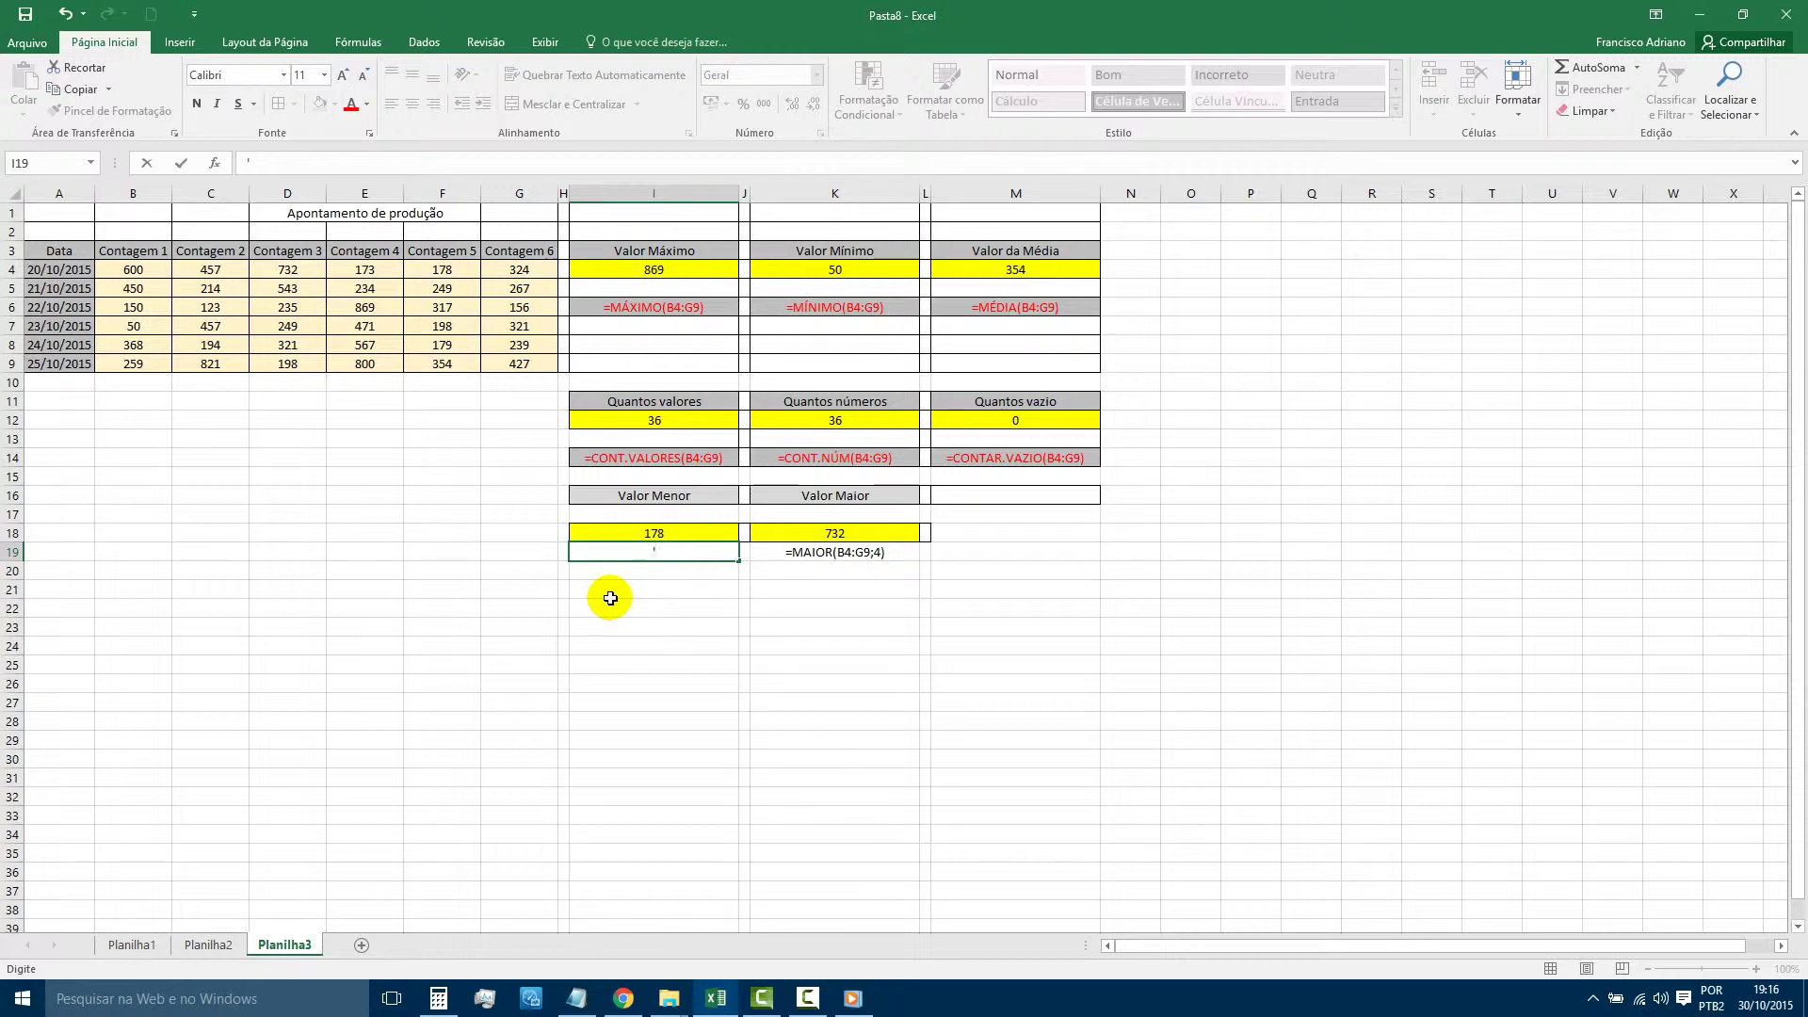
pyautogui.click(658, 532)
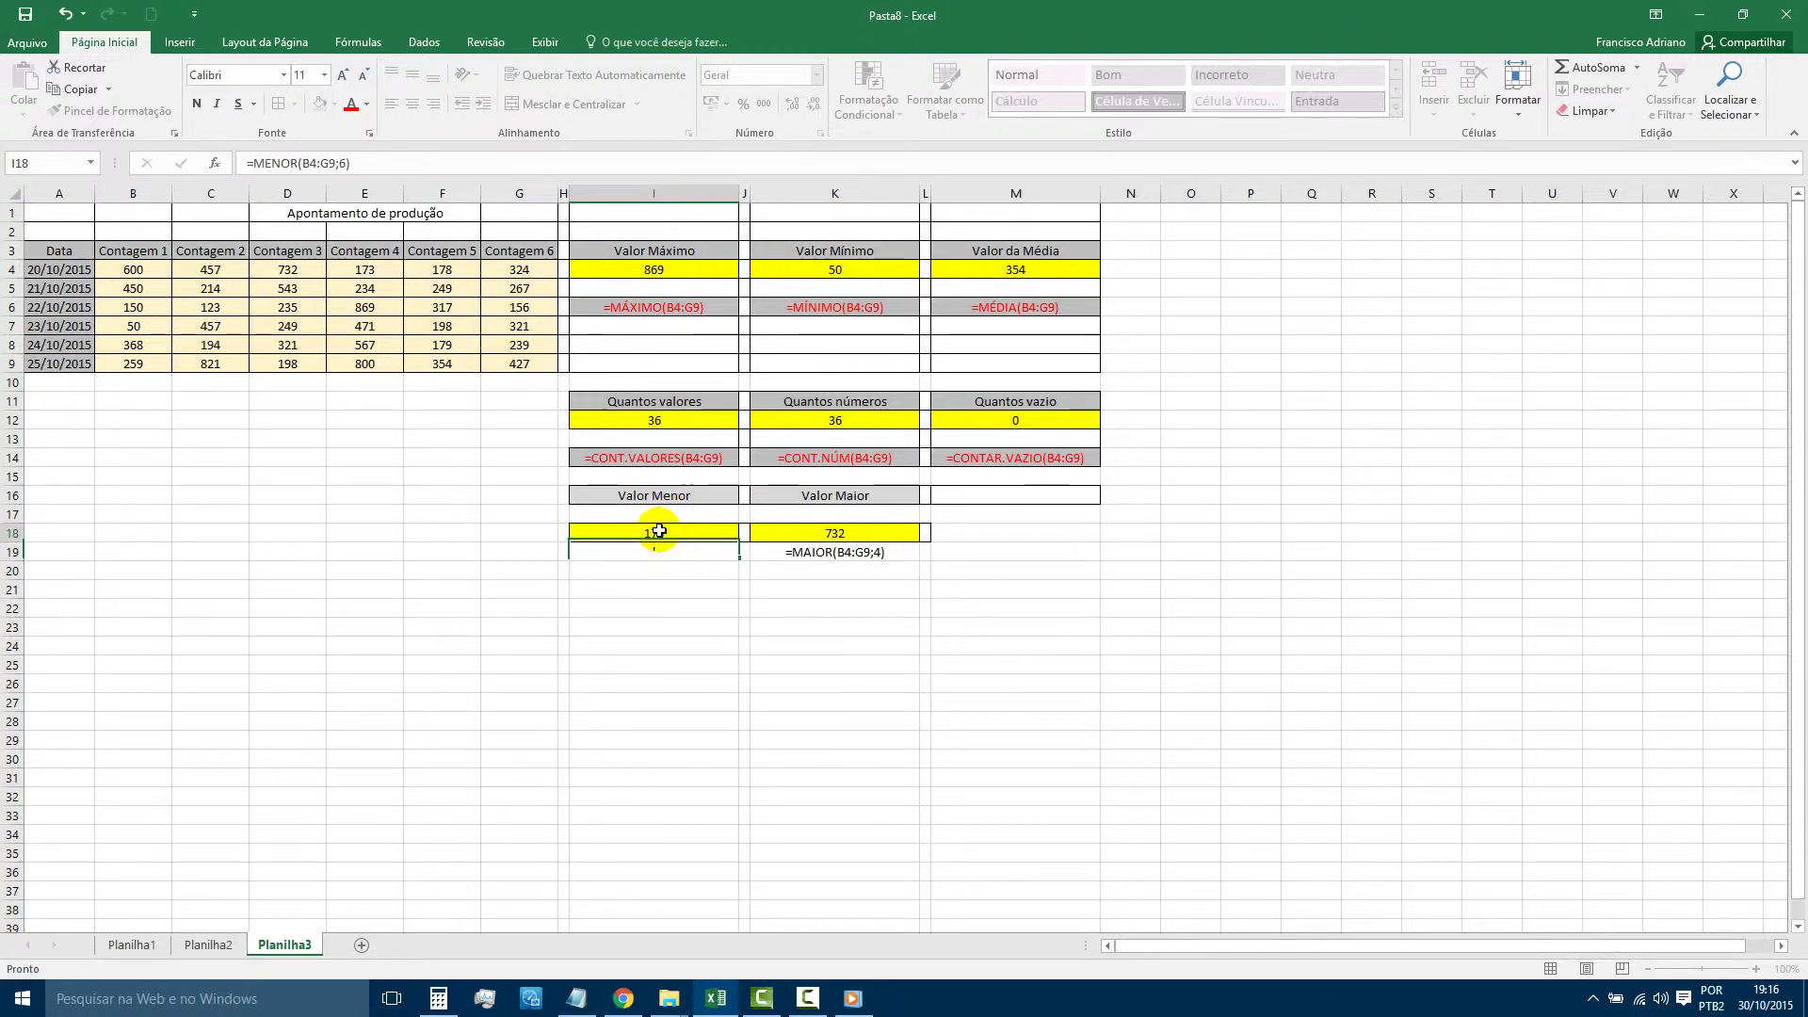
pyautogui.hotkey('ctrl', 'c')
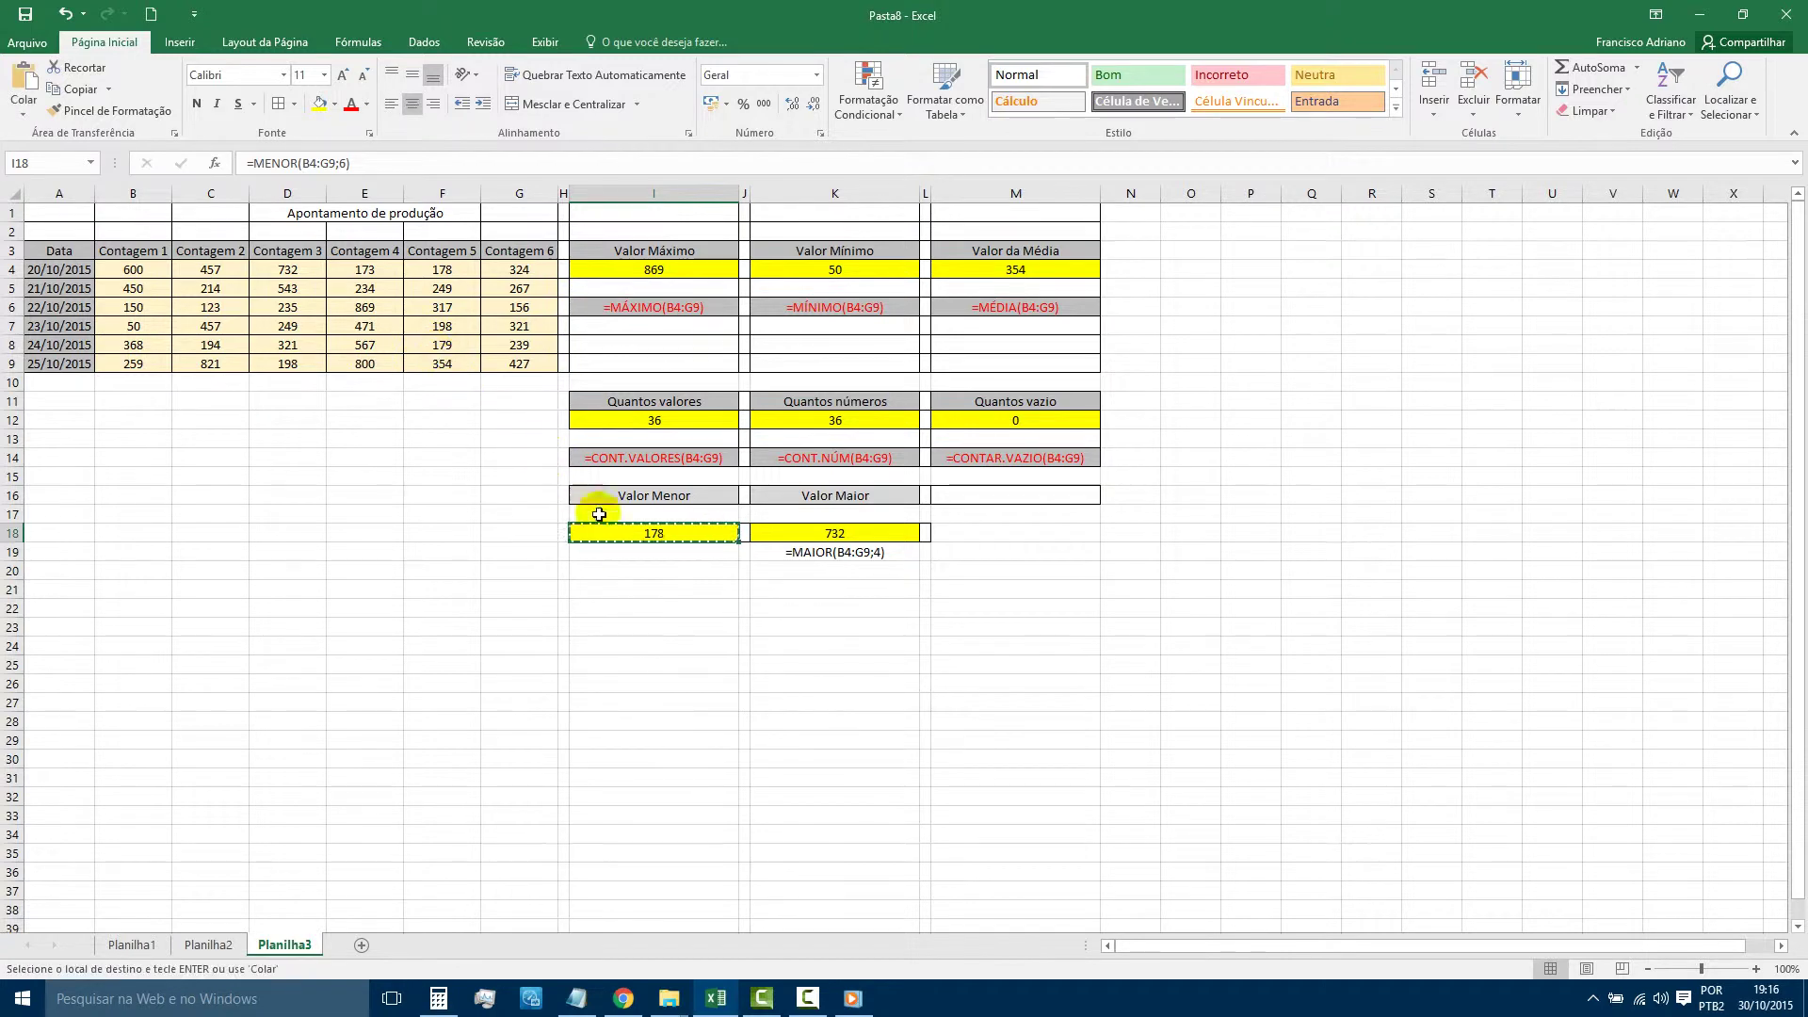
pyautogui.click(623, 553)
pyautogui.write("'")
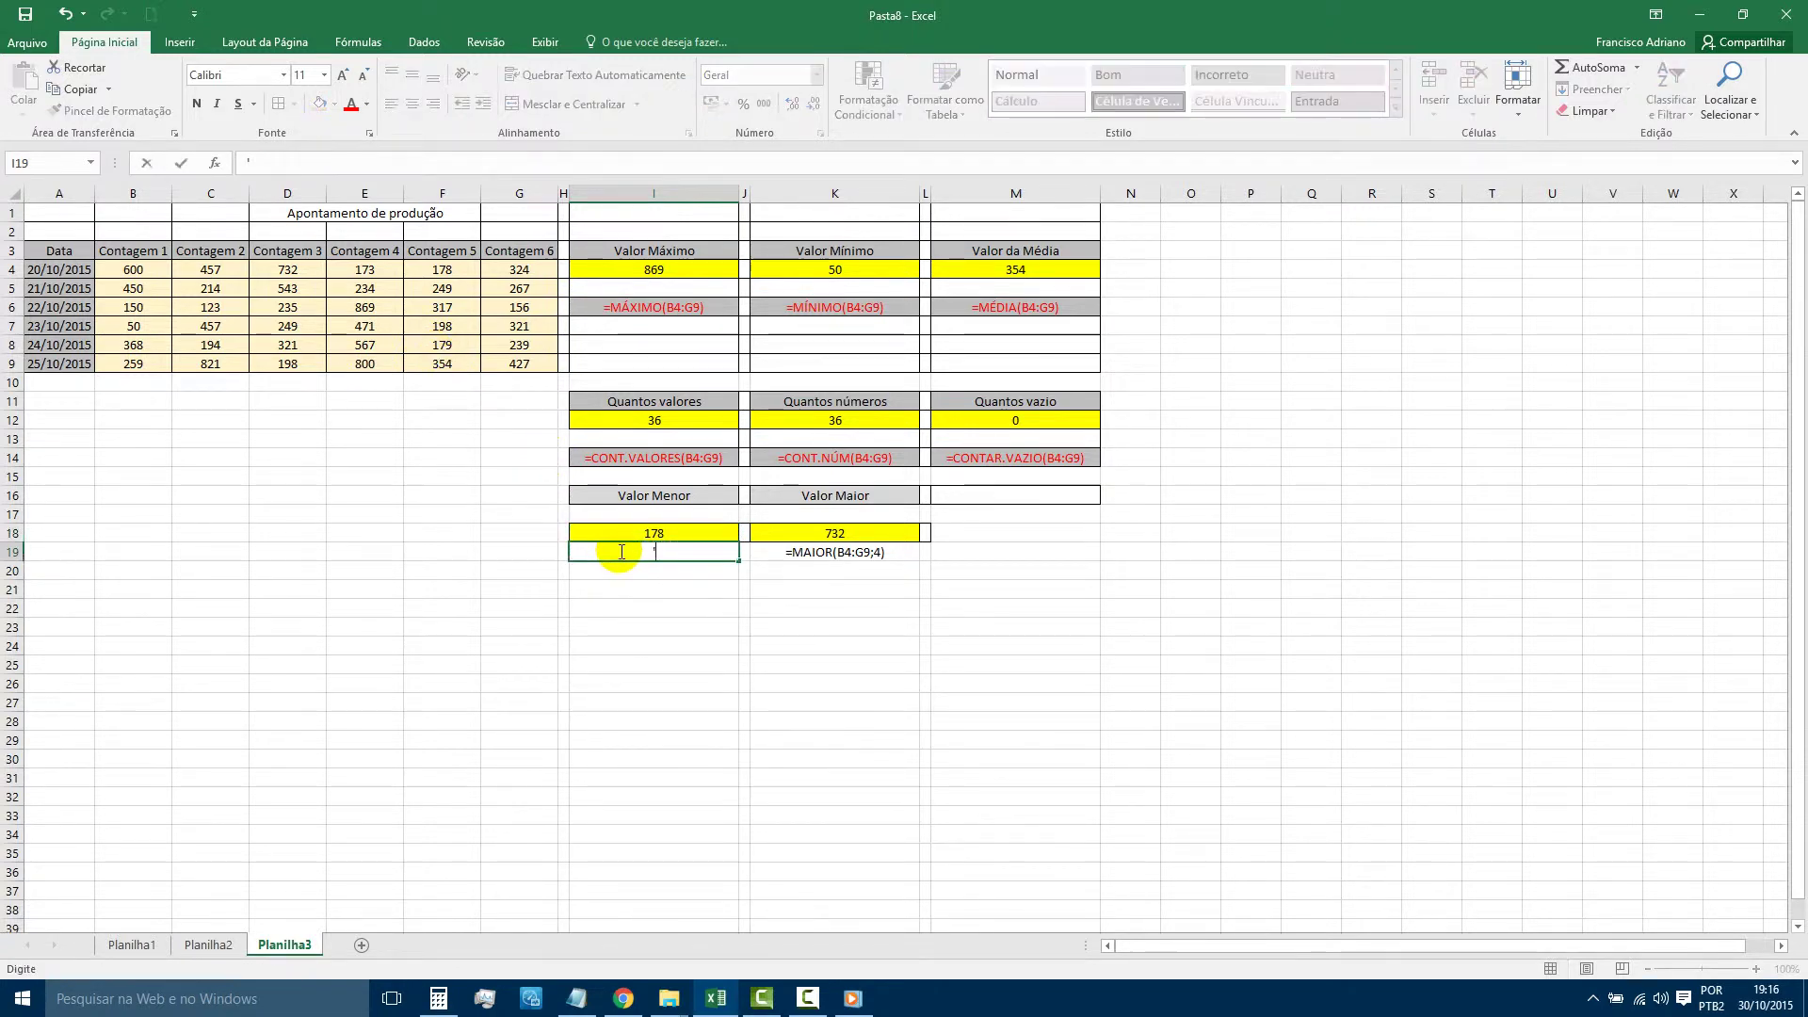
pyautogui.click(621, 572)
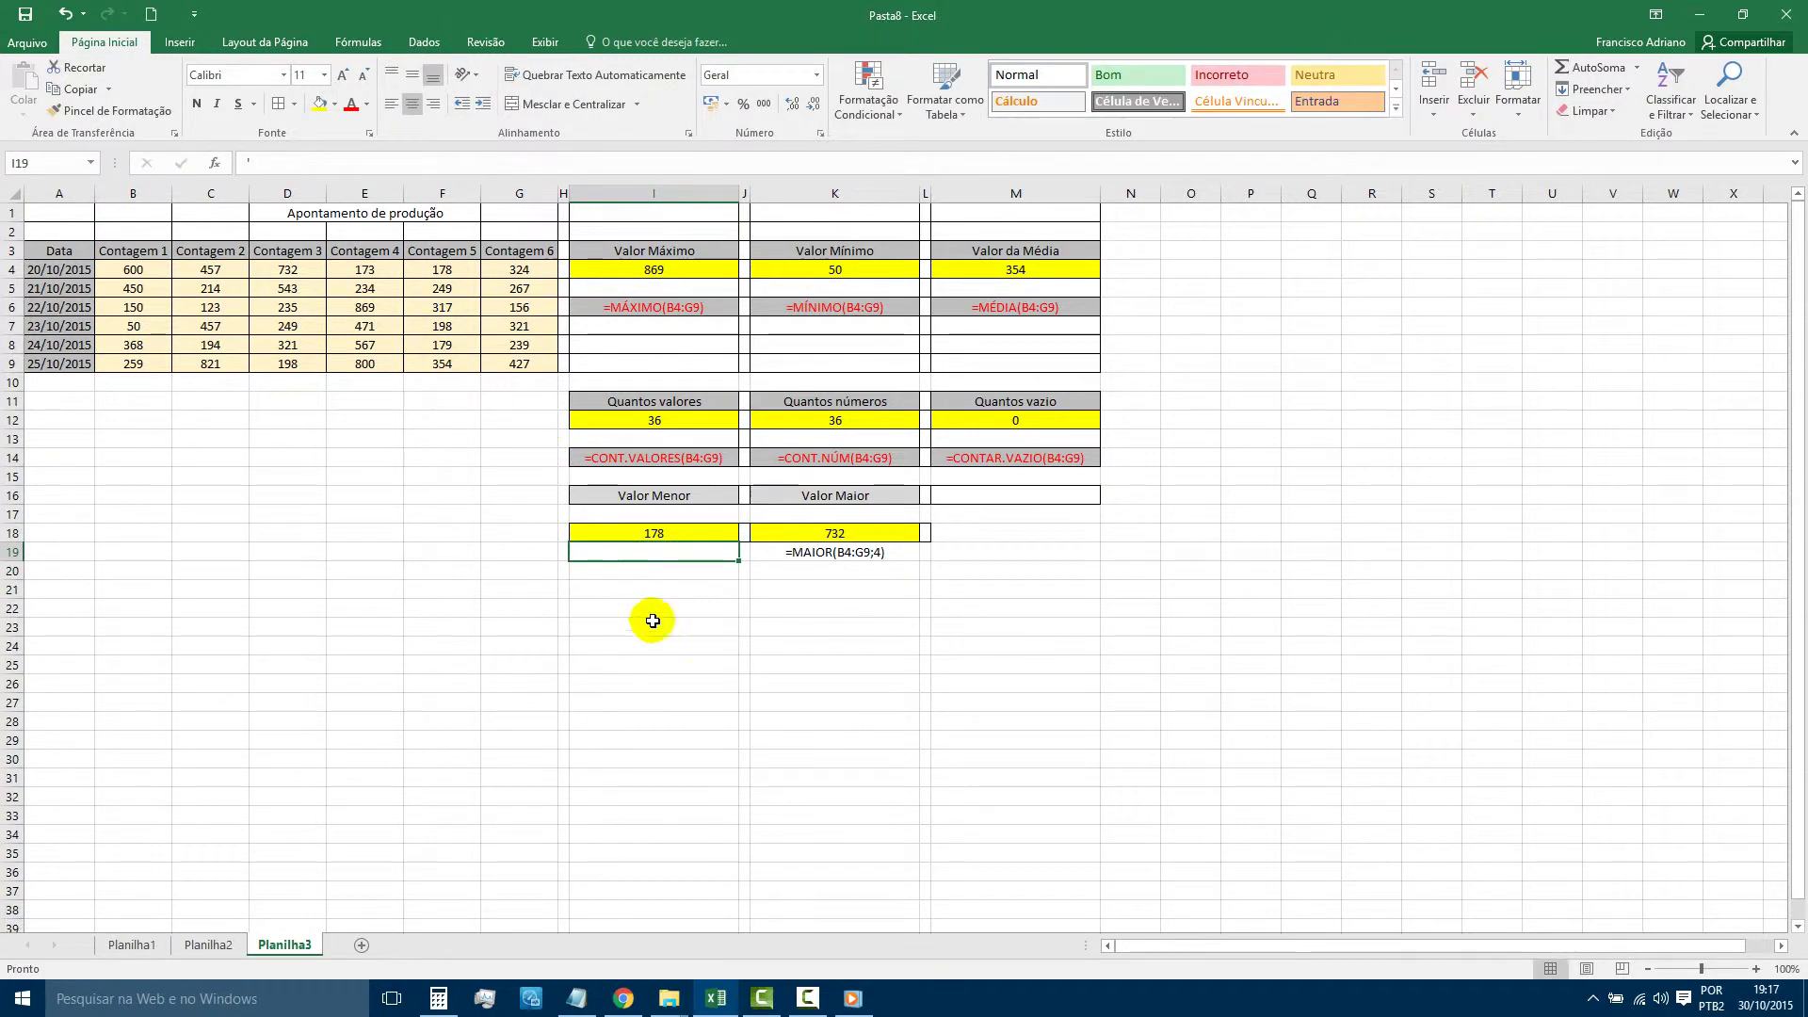
pyautogui.click(649, 551)
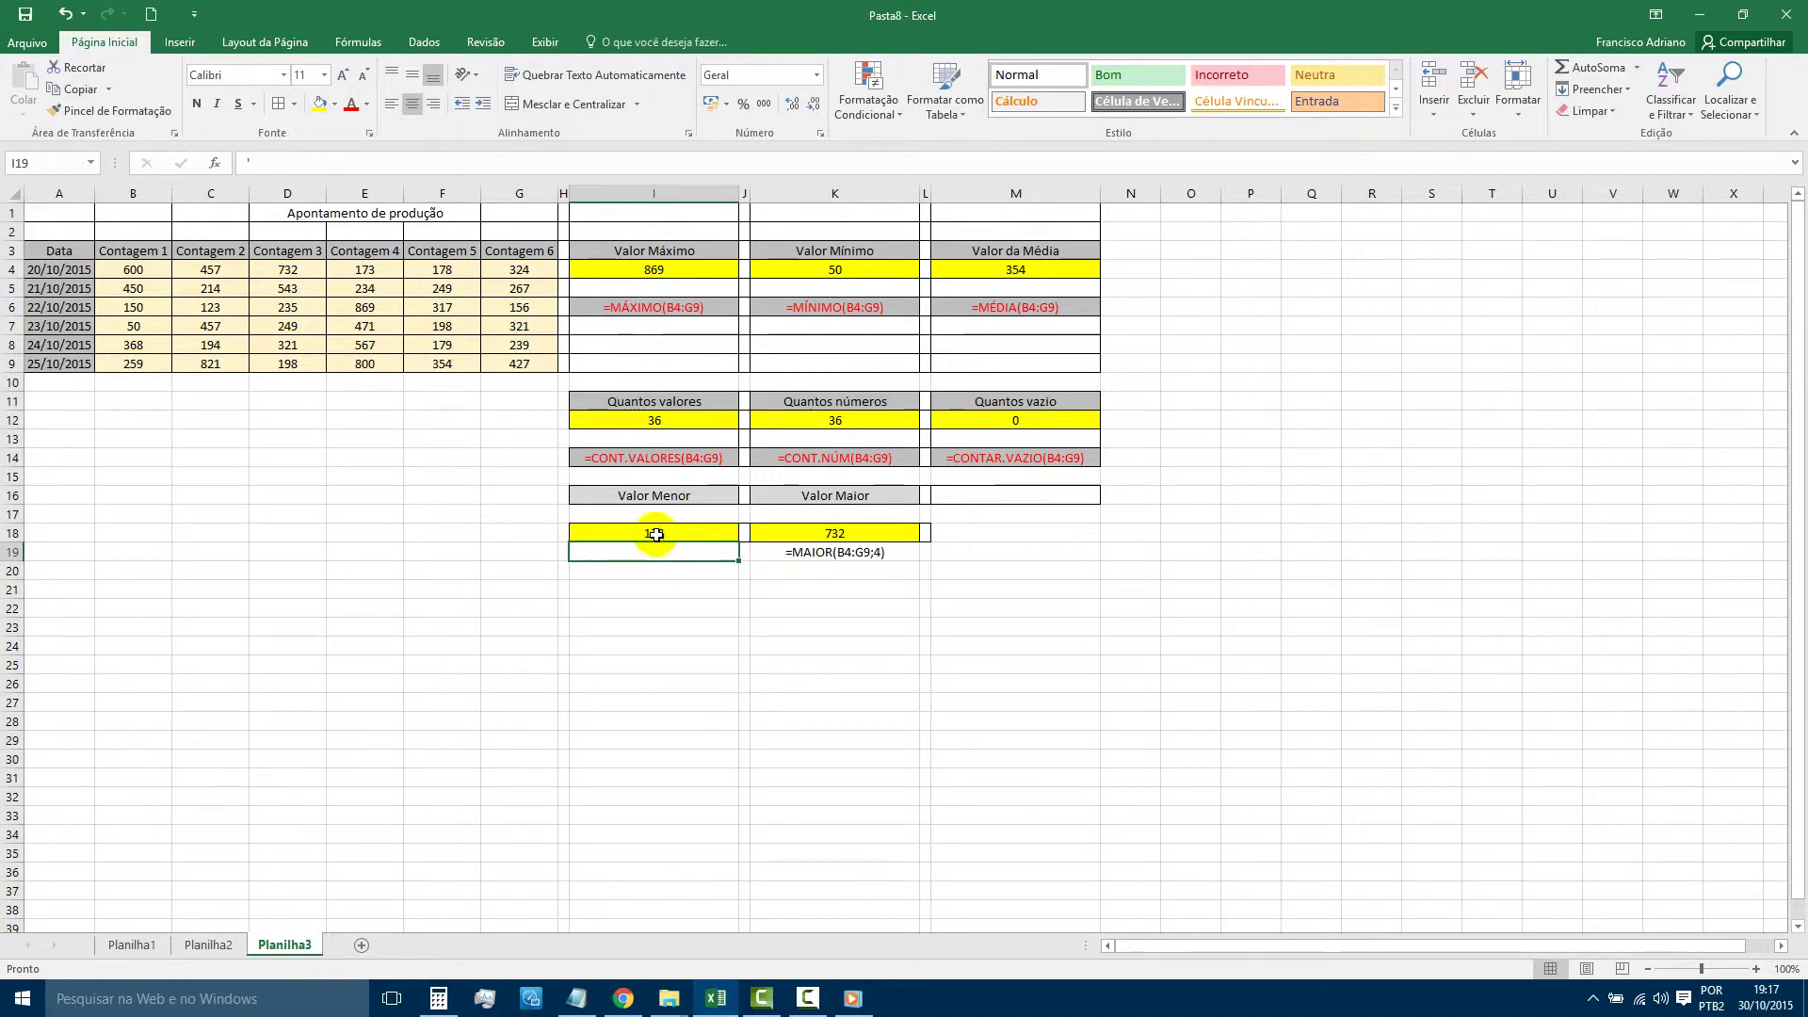
# Copy the =MENOR(B4:G9;6) formula text from the formula bar and paste it into I19.
pyautogui.click(659, 531)
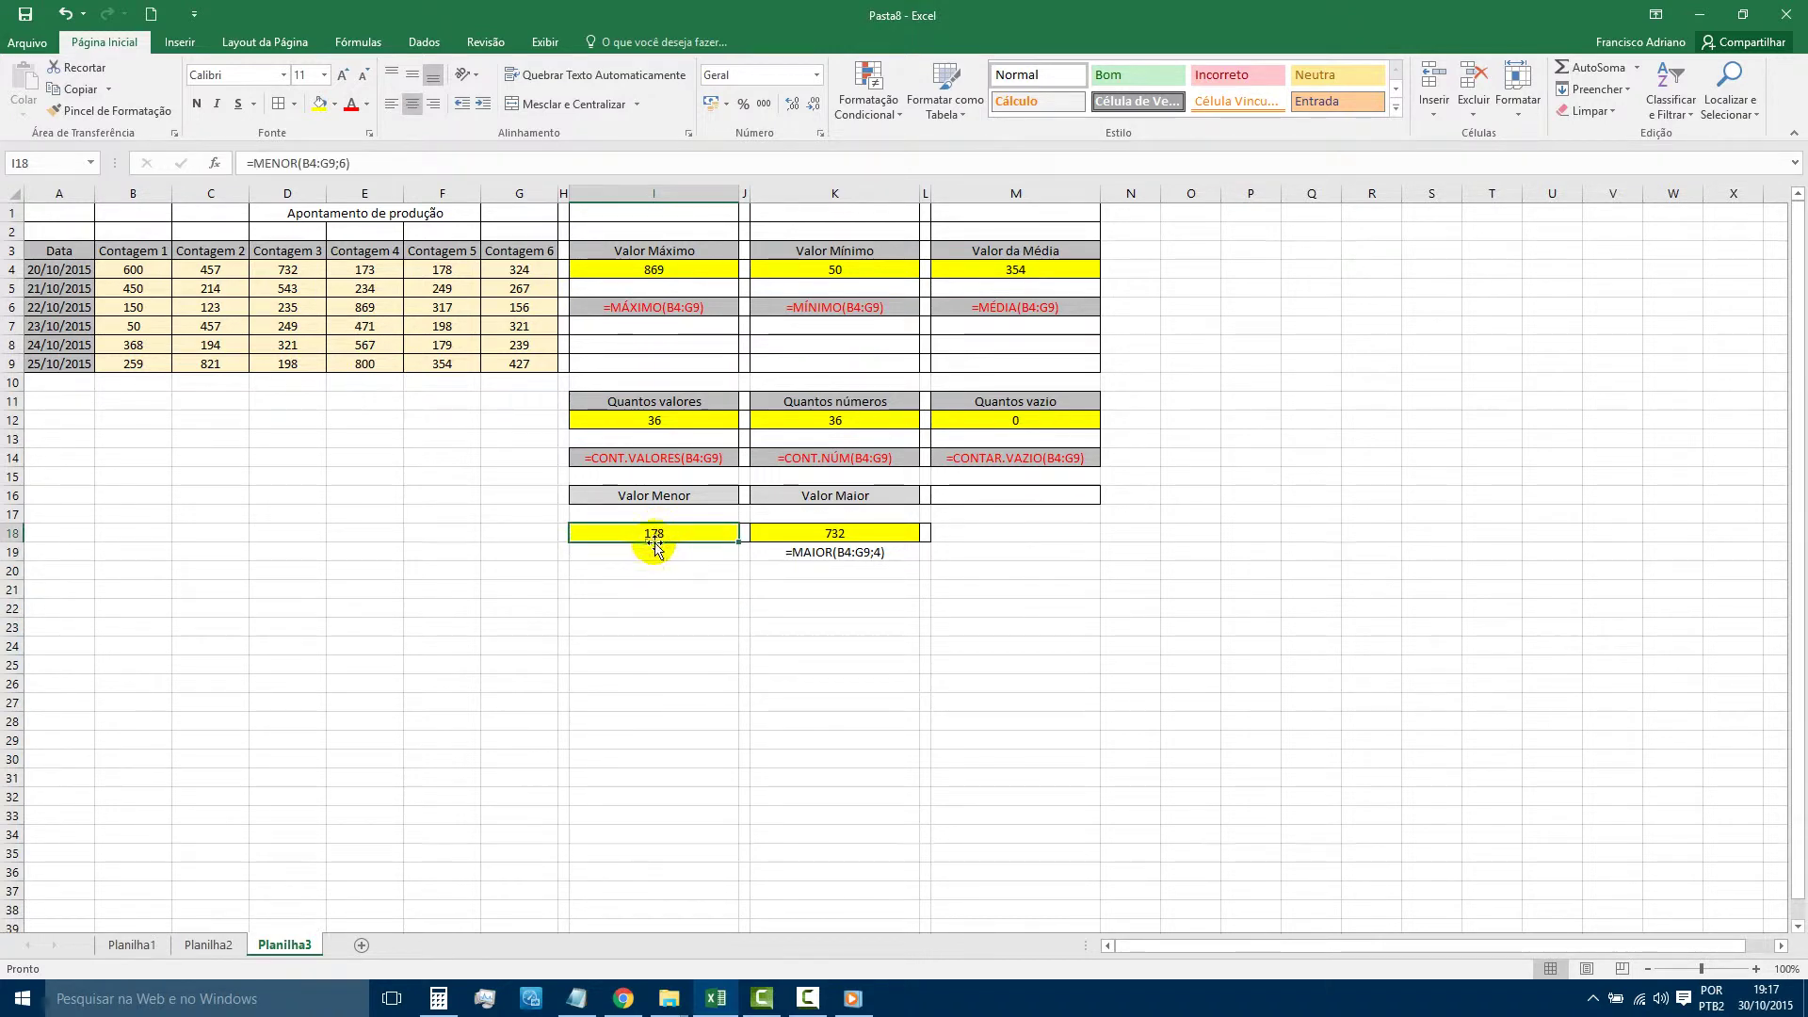
pyautogui.moveTo(350, 163); pyautogui.dragTo(229, 165)
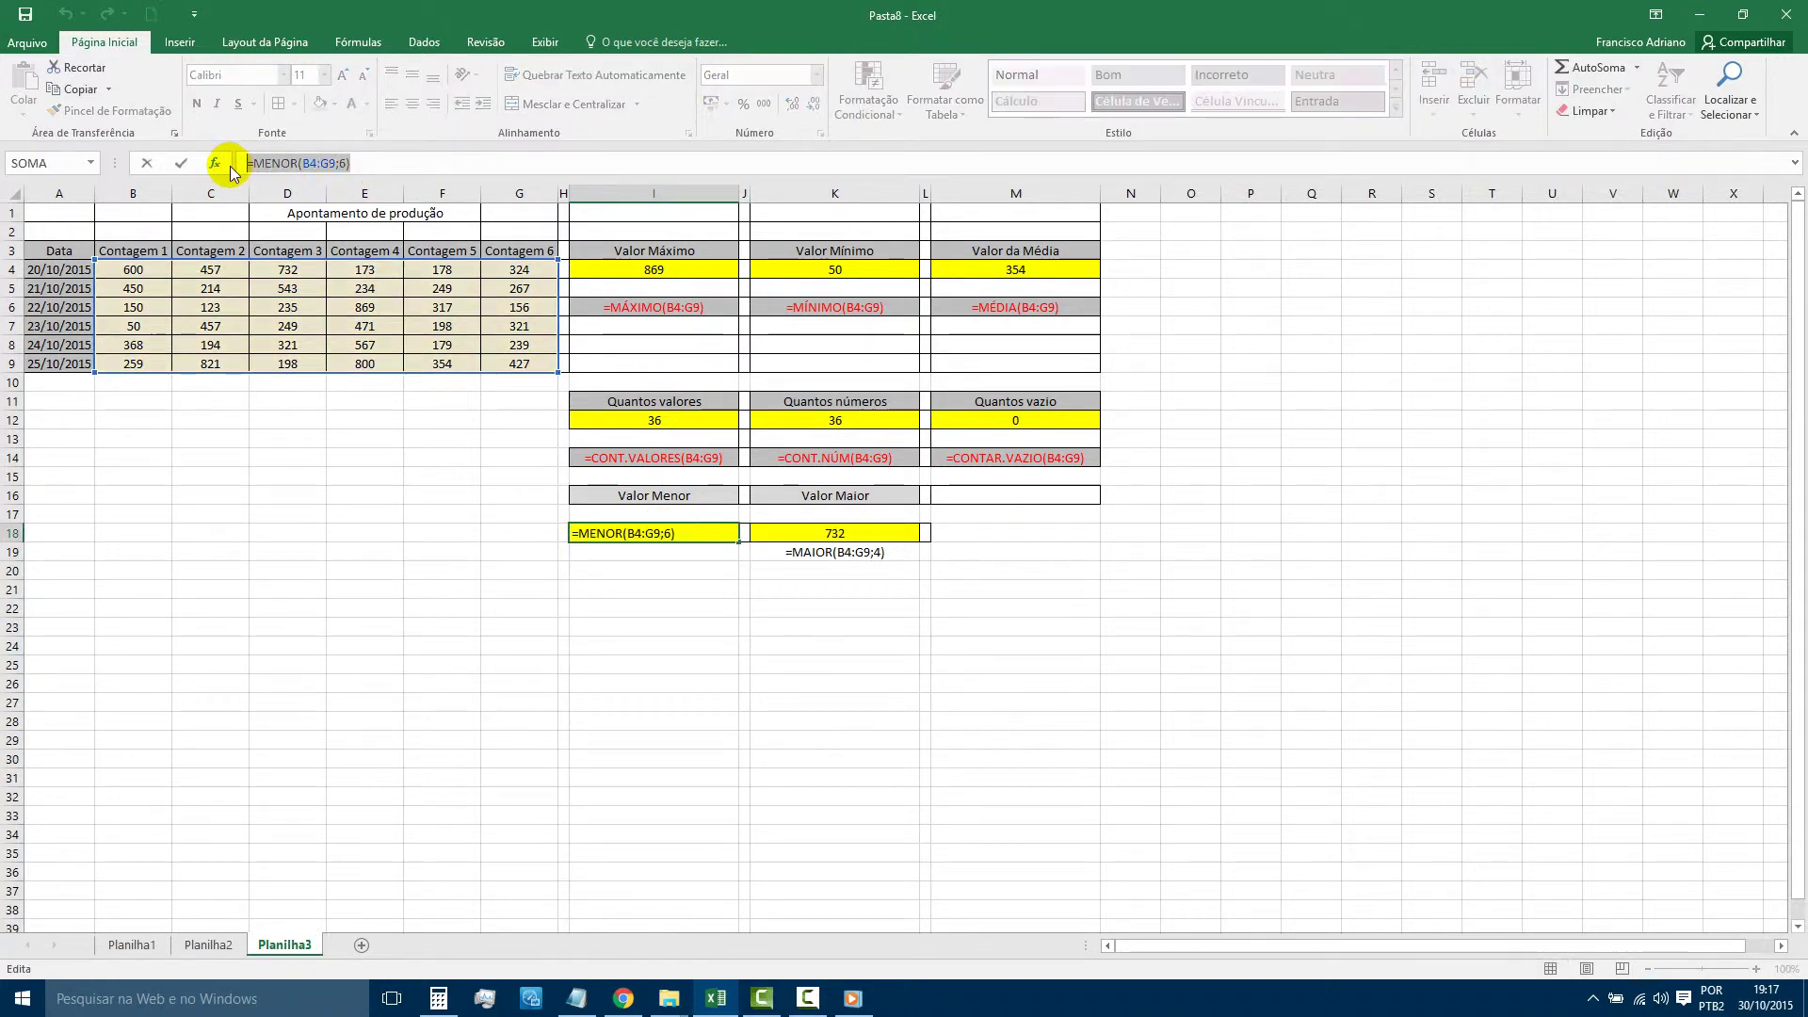
pyautogui.write('=')
pyautogui.click(593, 553)
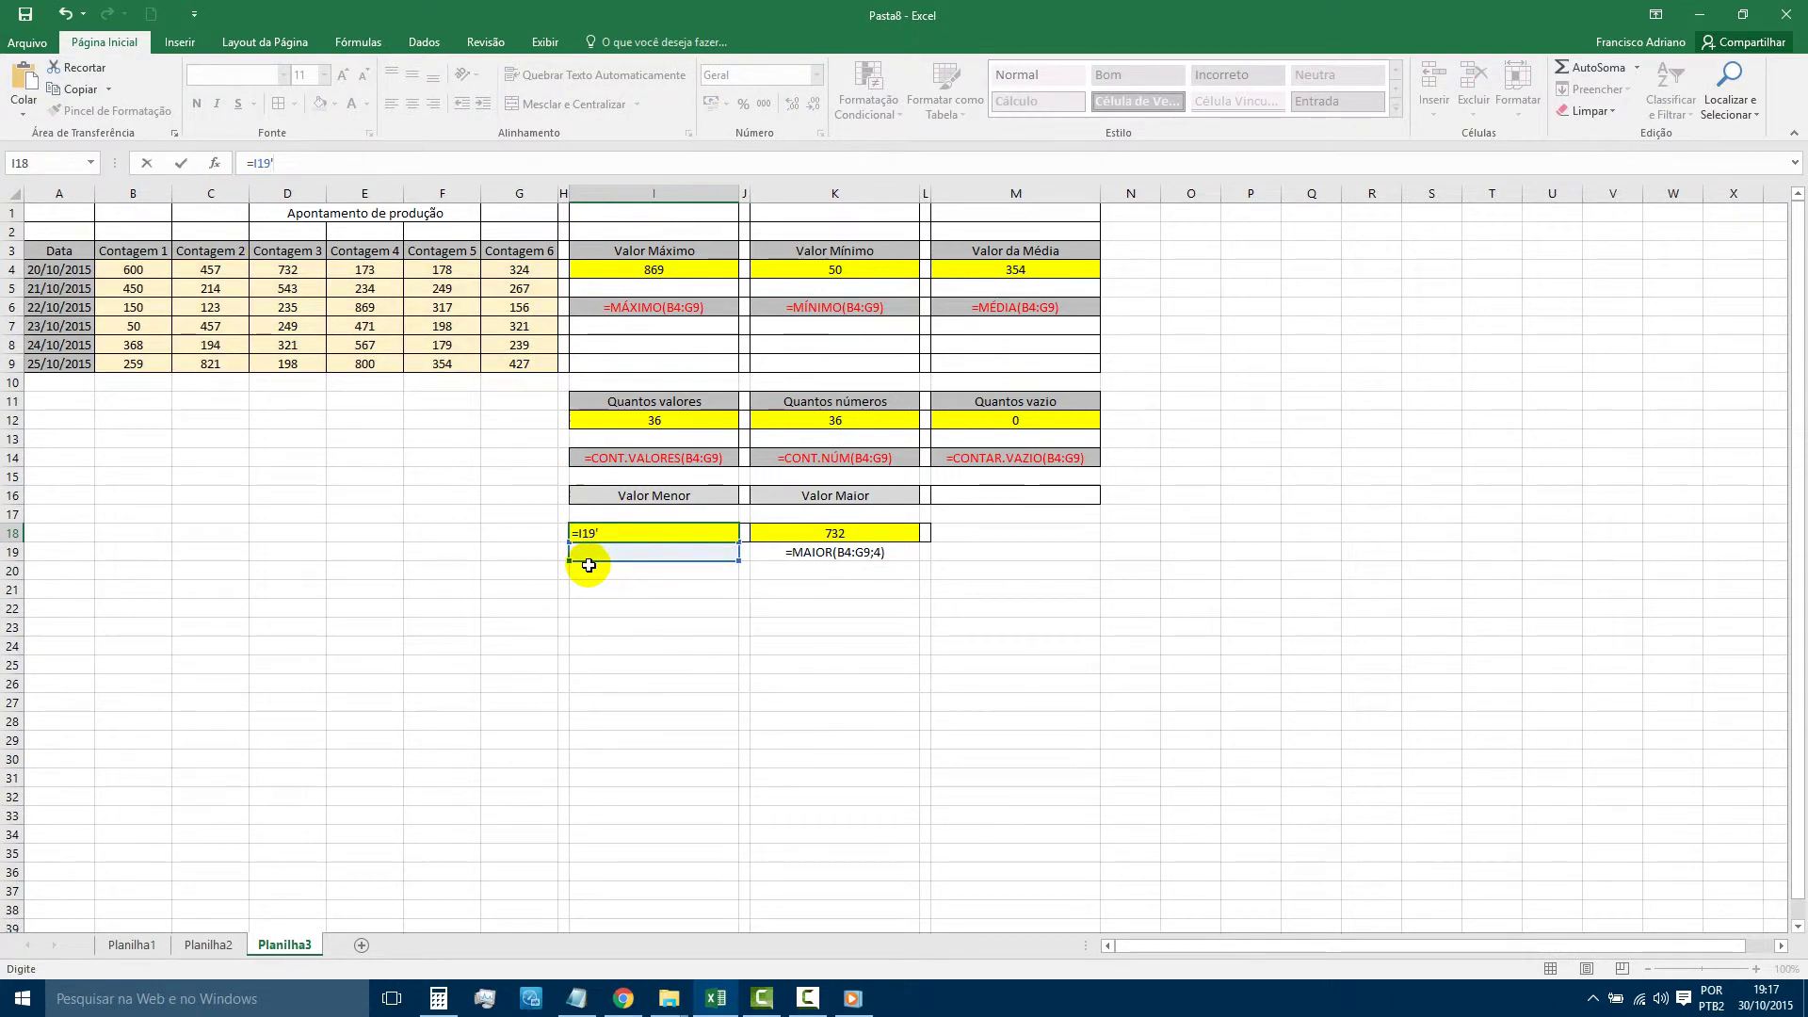
pyautogui.hotkey('ctrl', 'v')
pyautogui.press('Return')
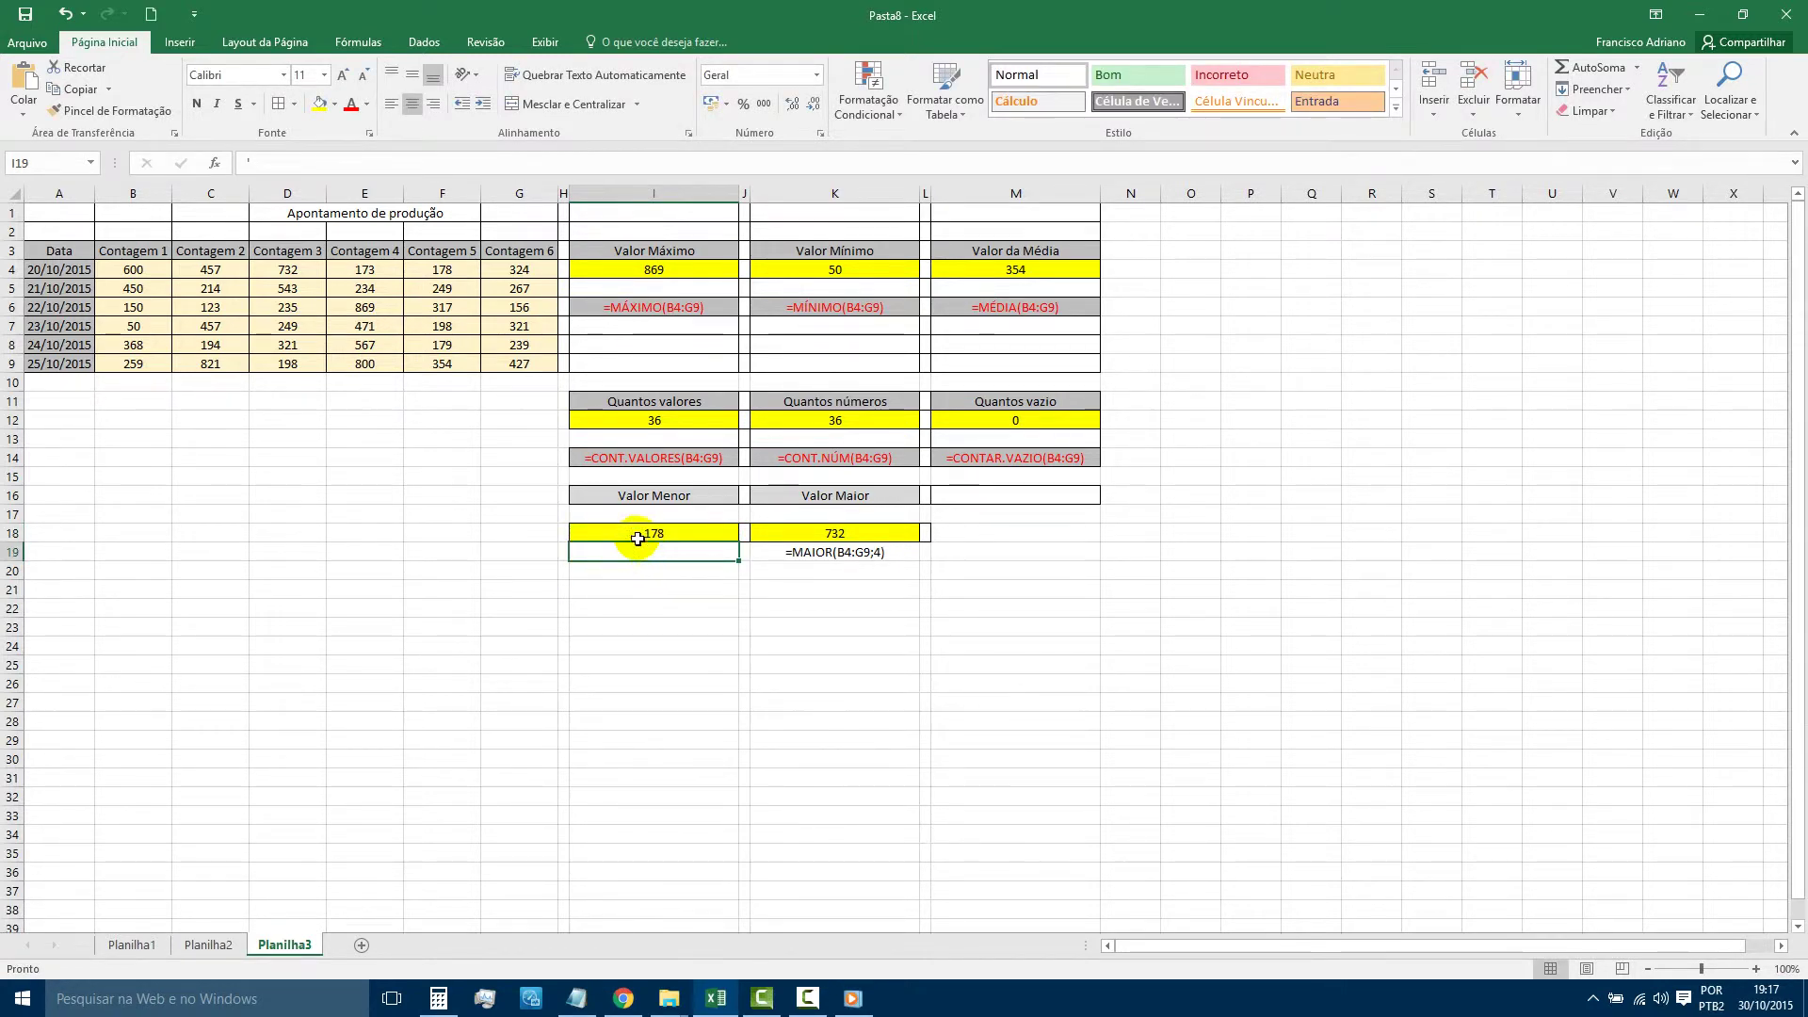
pyautogui.hotkey('ctrl', 'v')
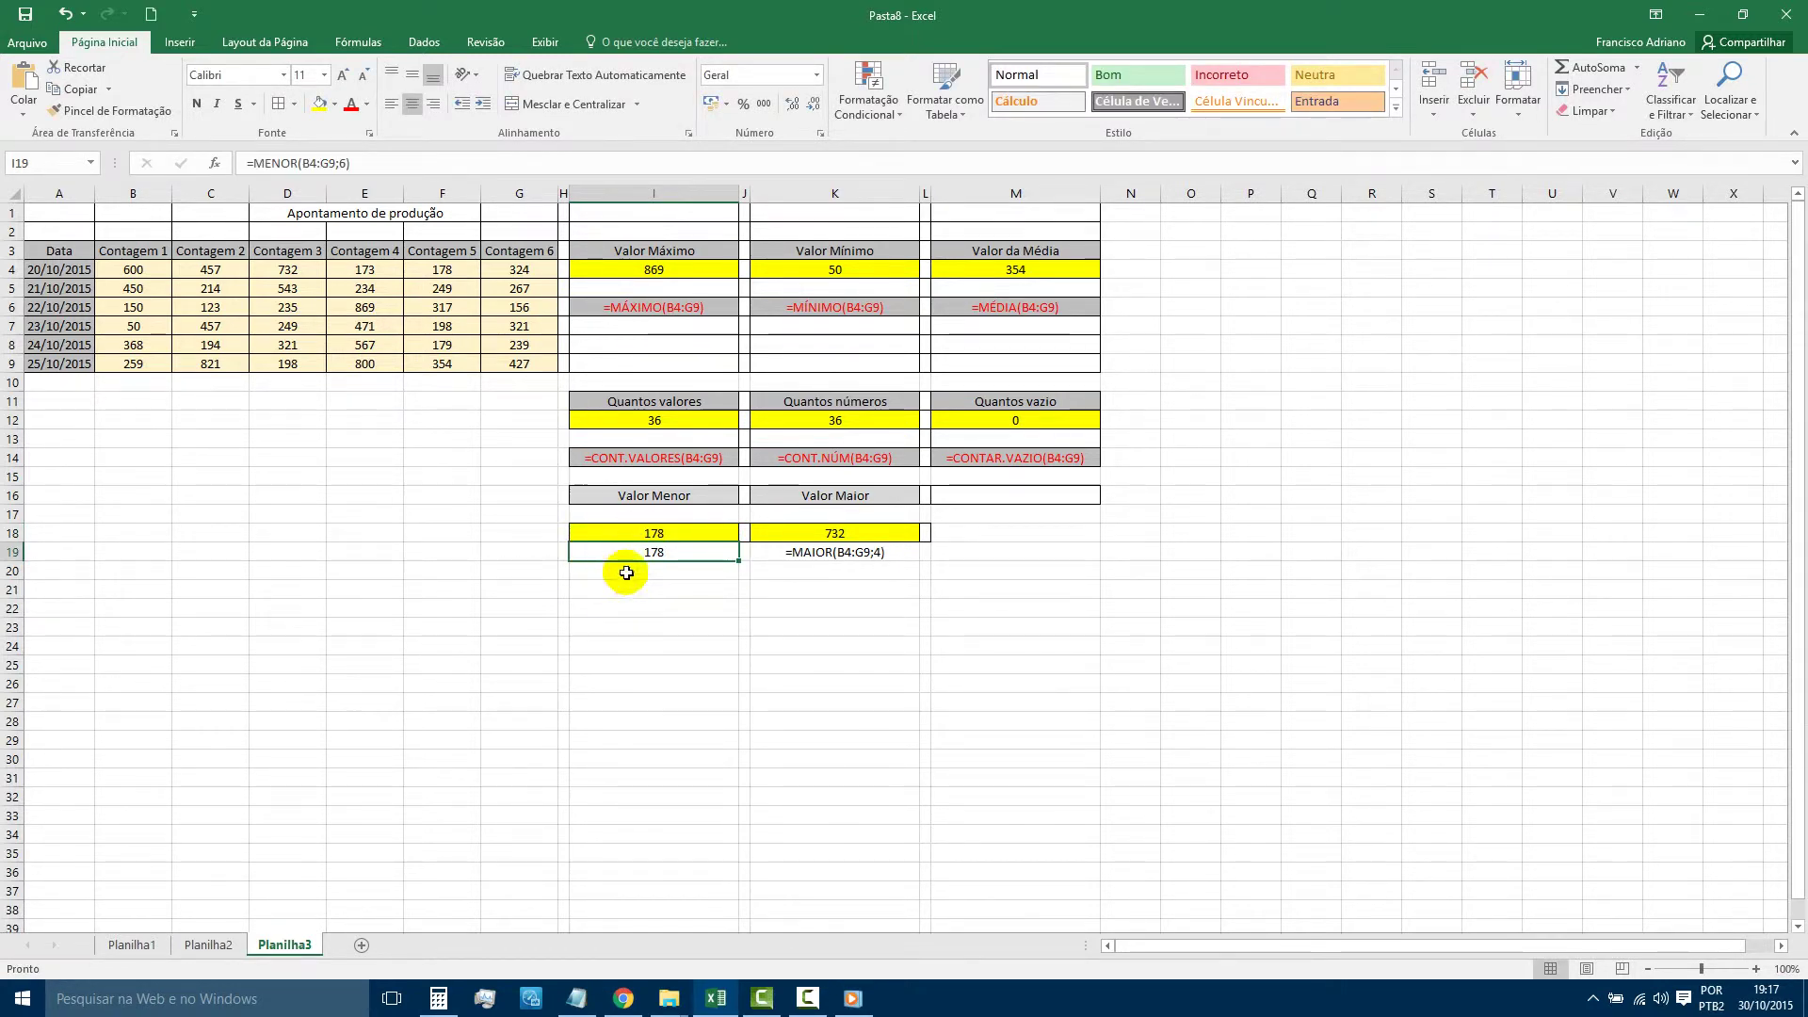
pyautogui.click(258, 163)
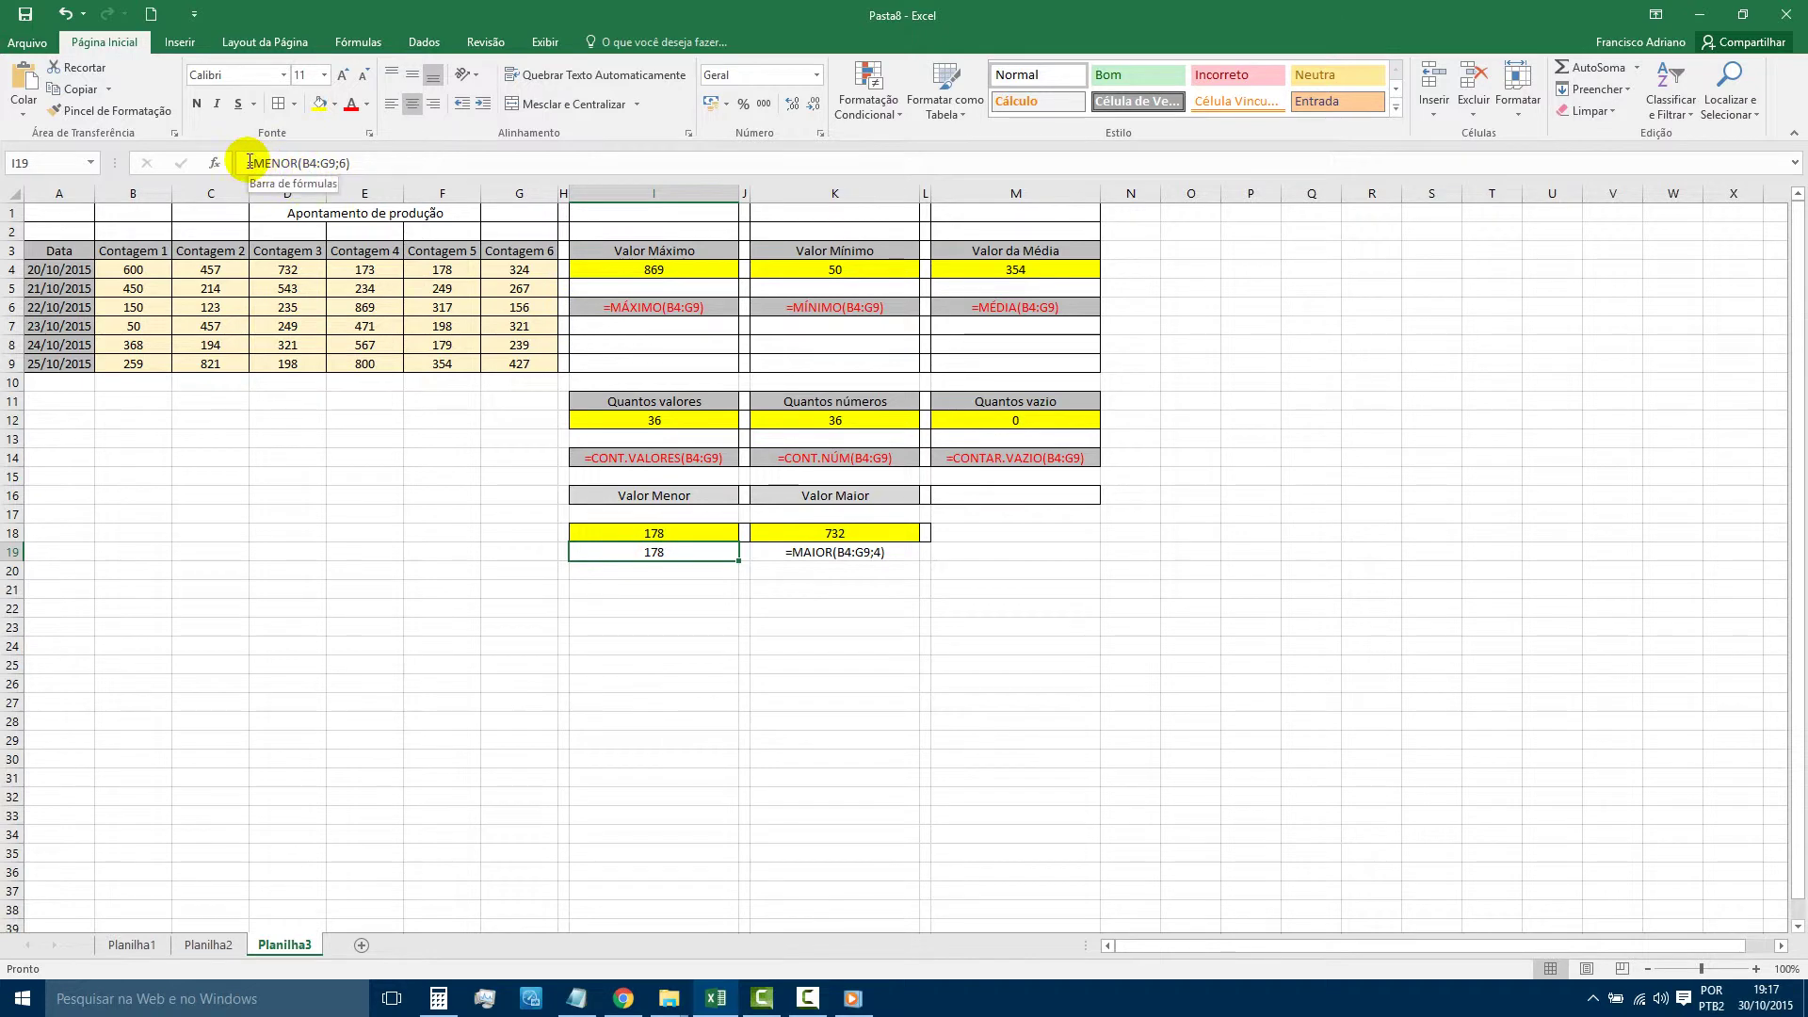
pyautogui.press('Return')
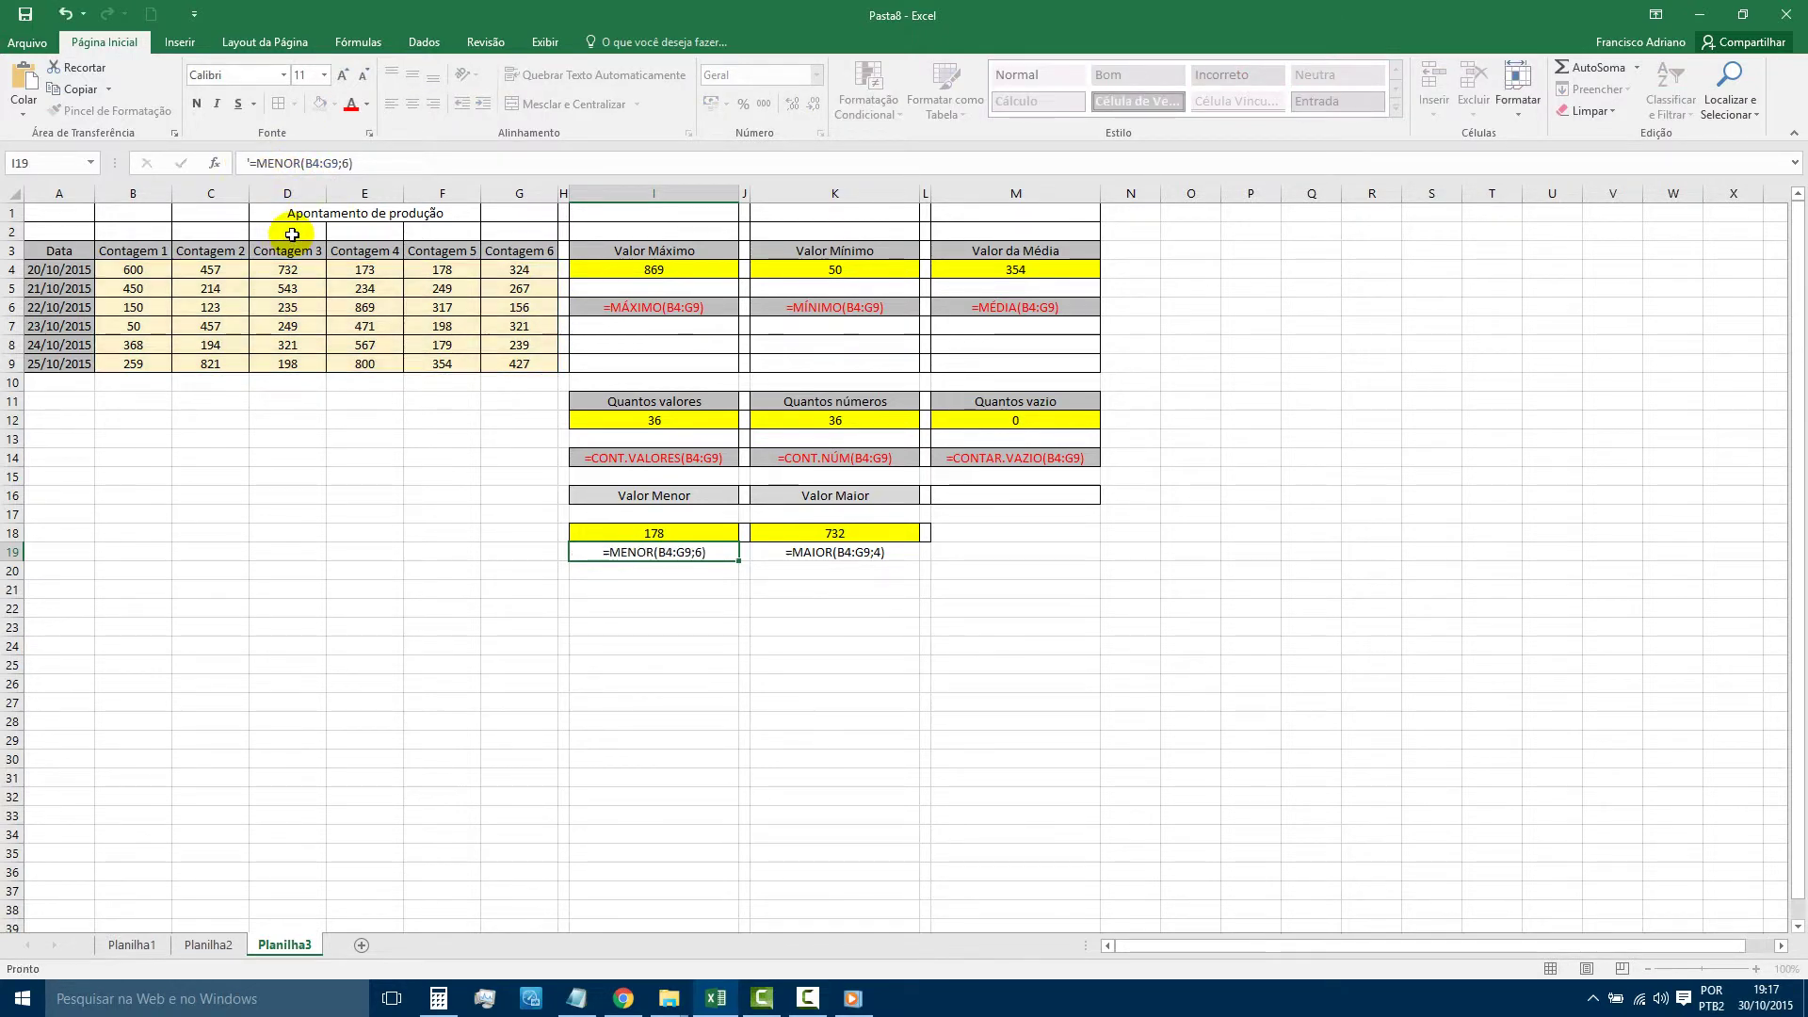
# Make the MENOR and MAIOR formula texts in I19 and K19 red.
pyautogui.click(644, 637)
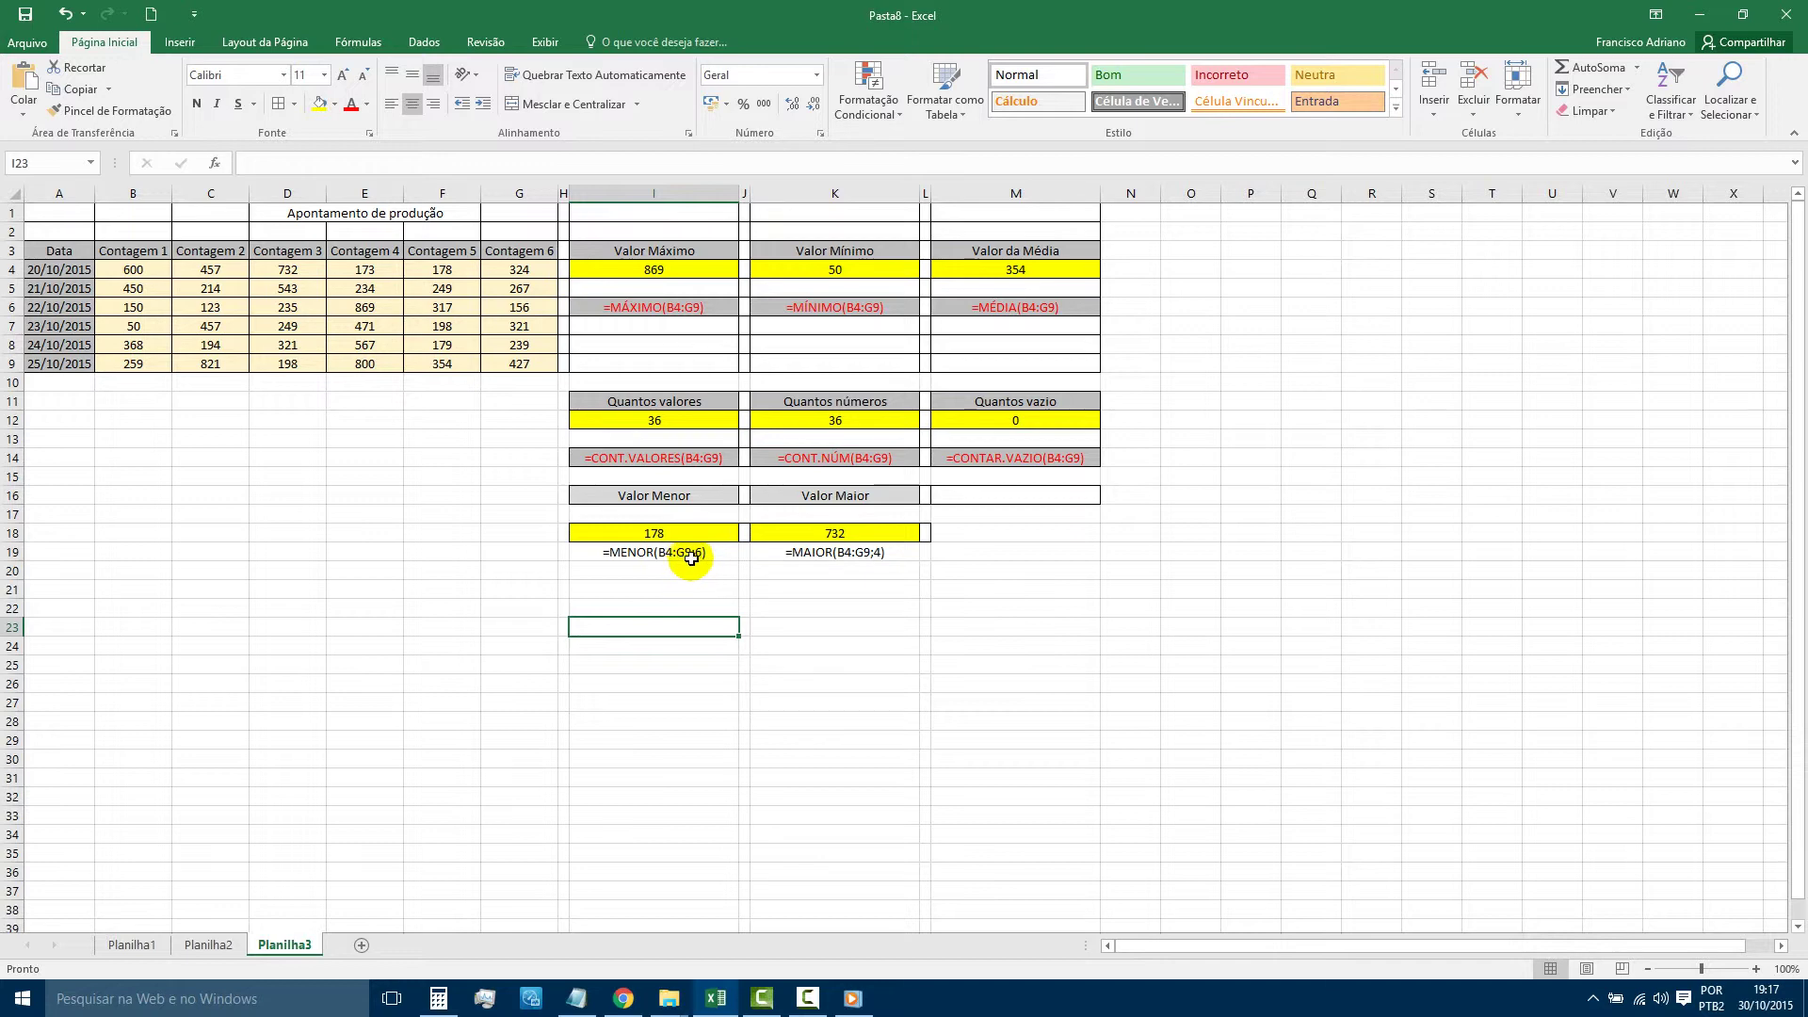
pyautogui.click(697, 554)
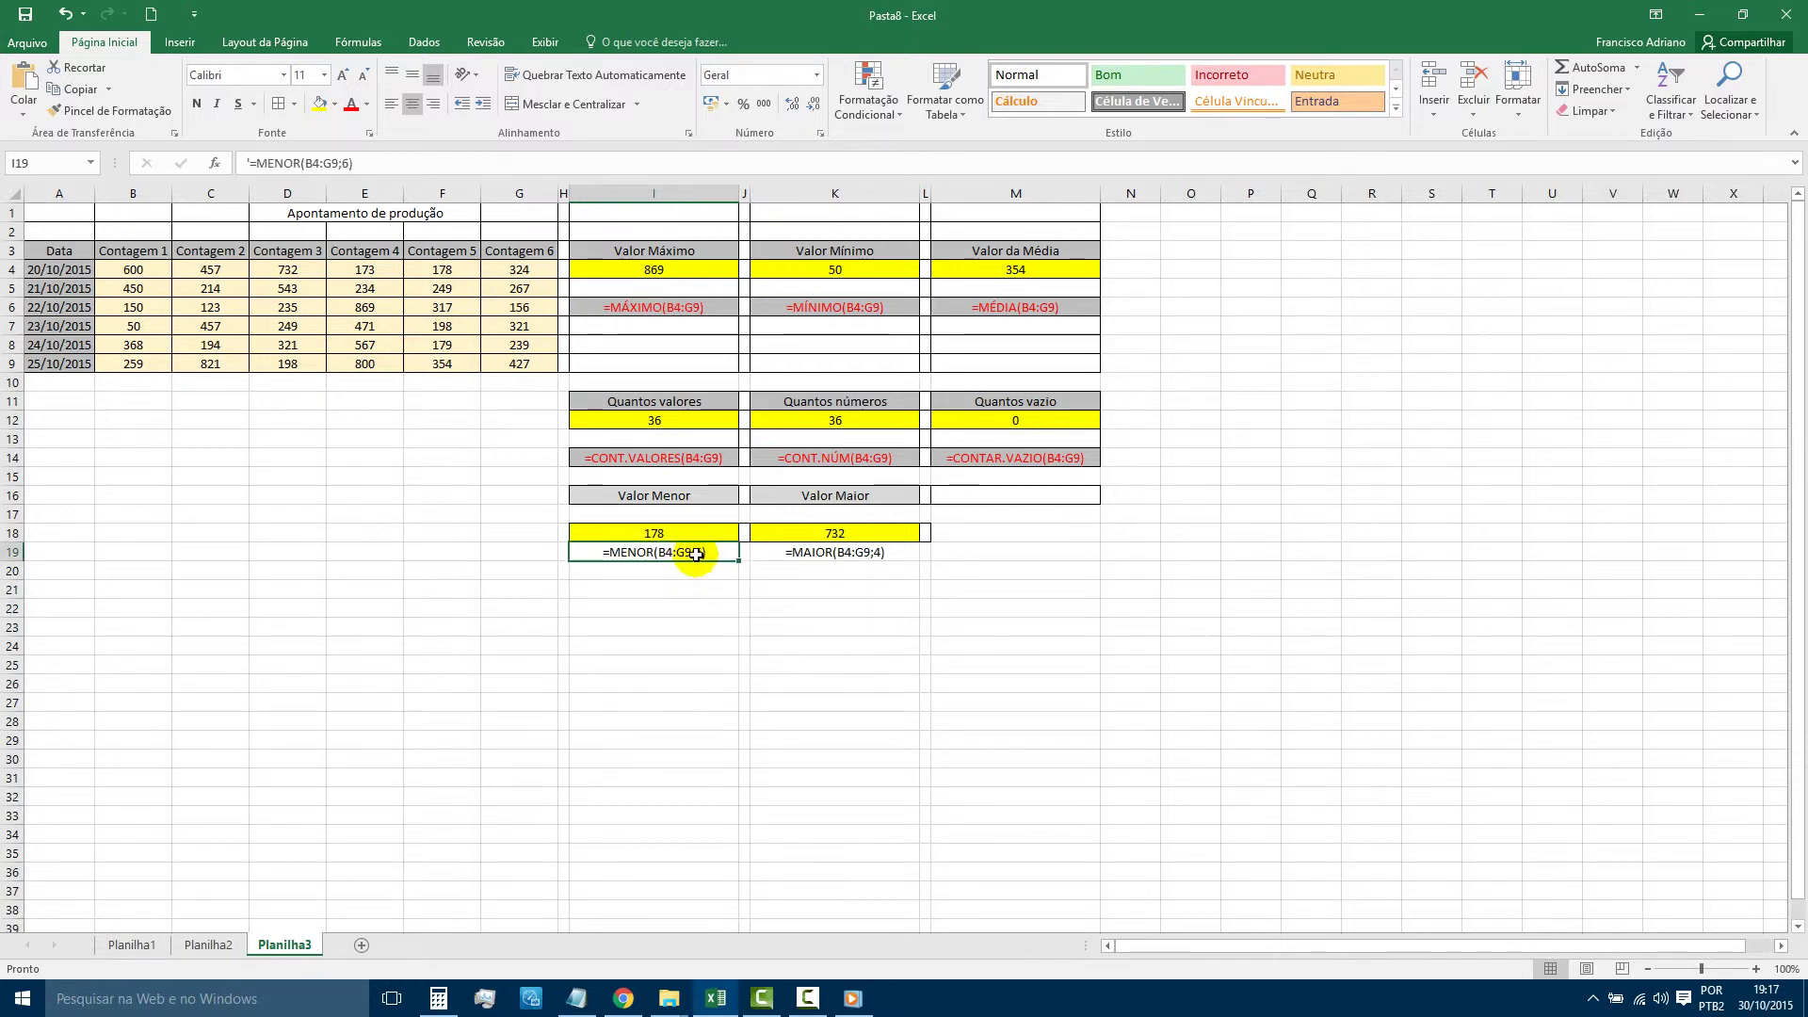
pyautogui.click(882, 556)
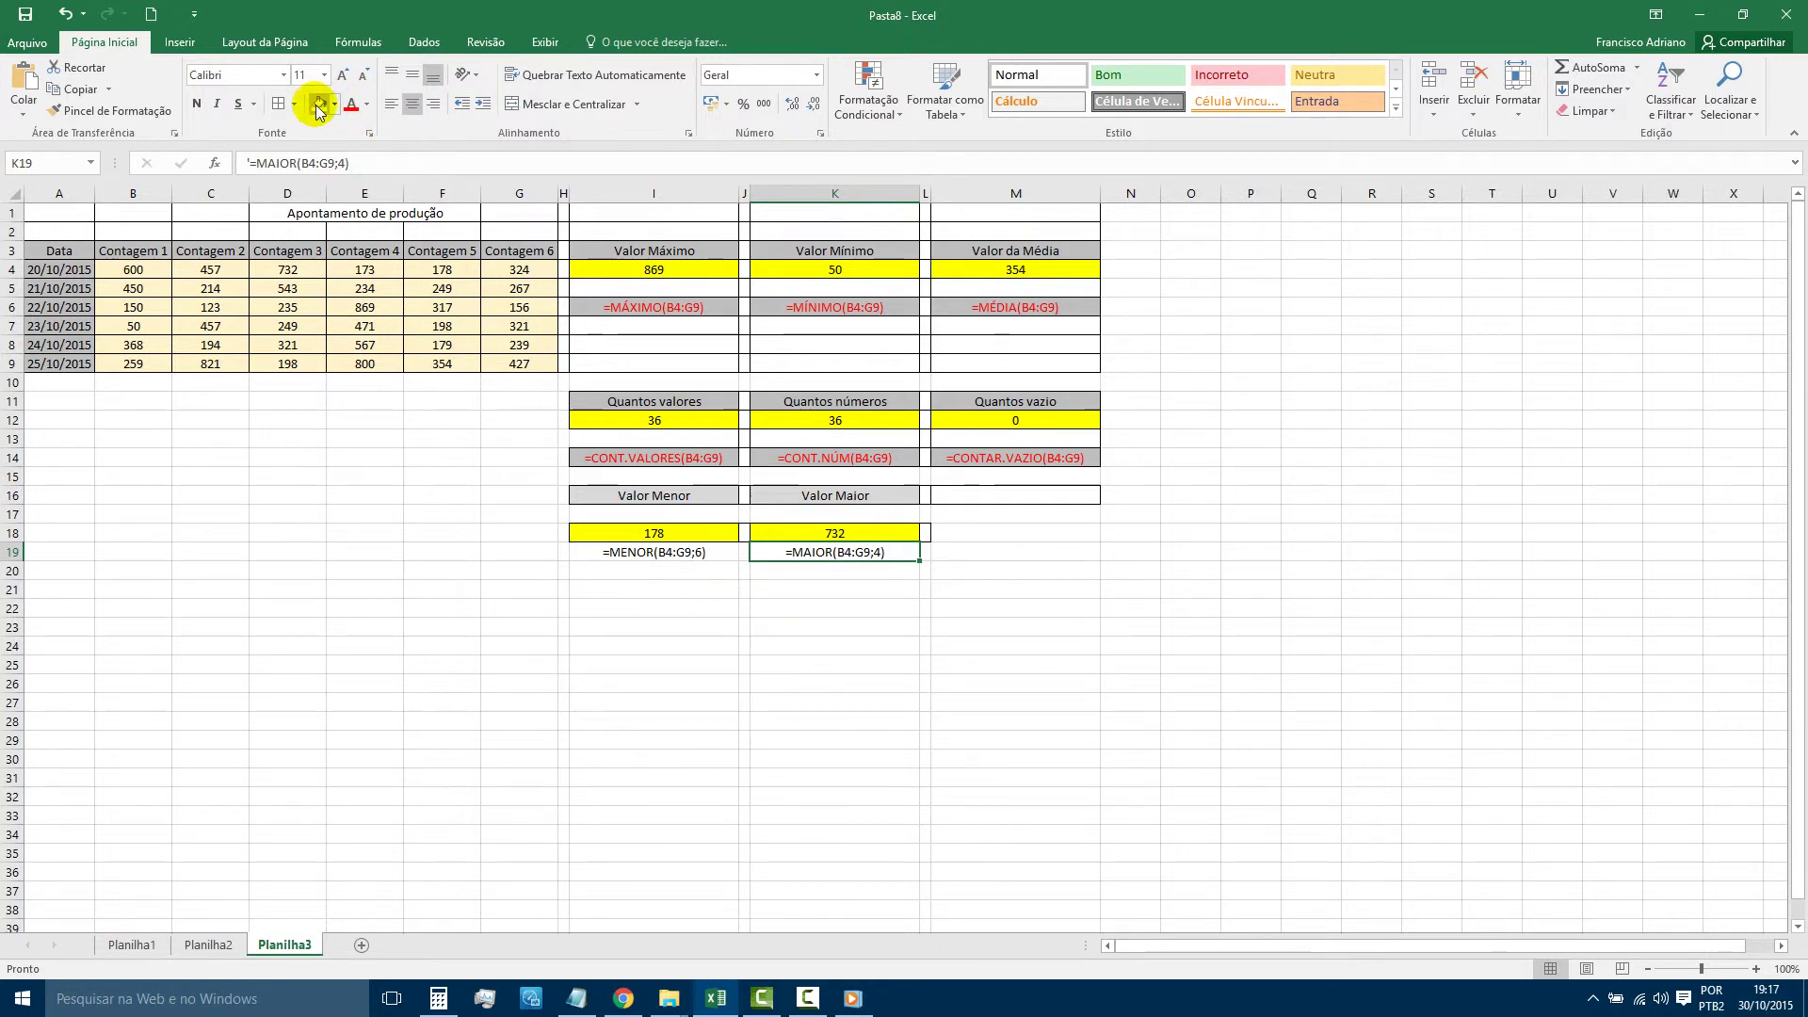
pyautogui.click(358, 110)
pyautogui.click(706, 554)
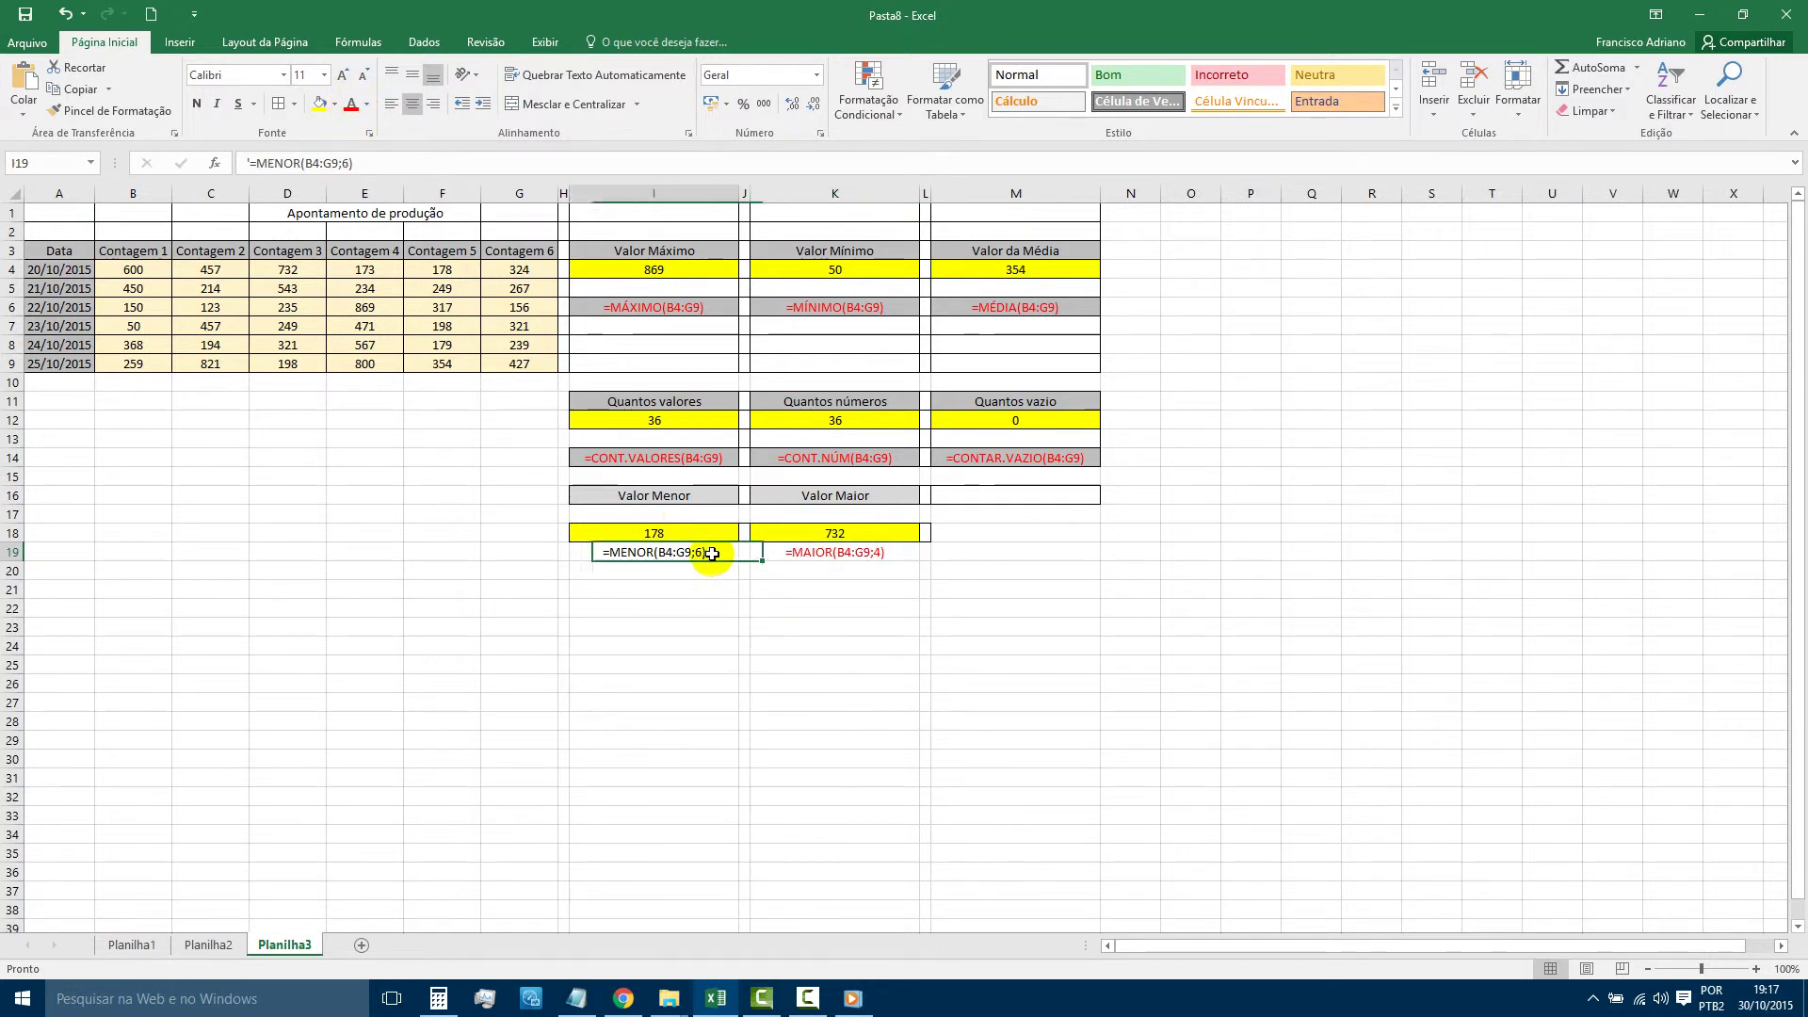
pyautogui.click(352, 104)
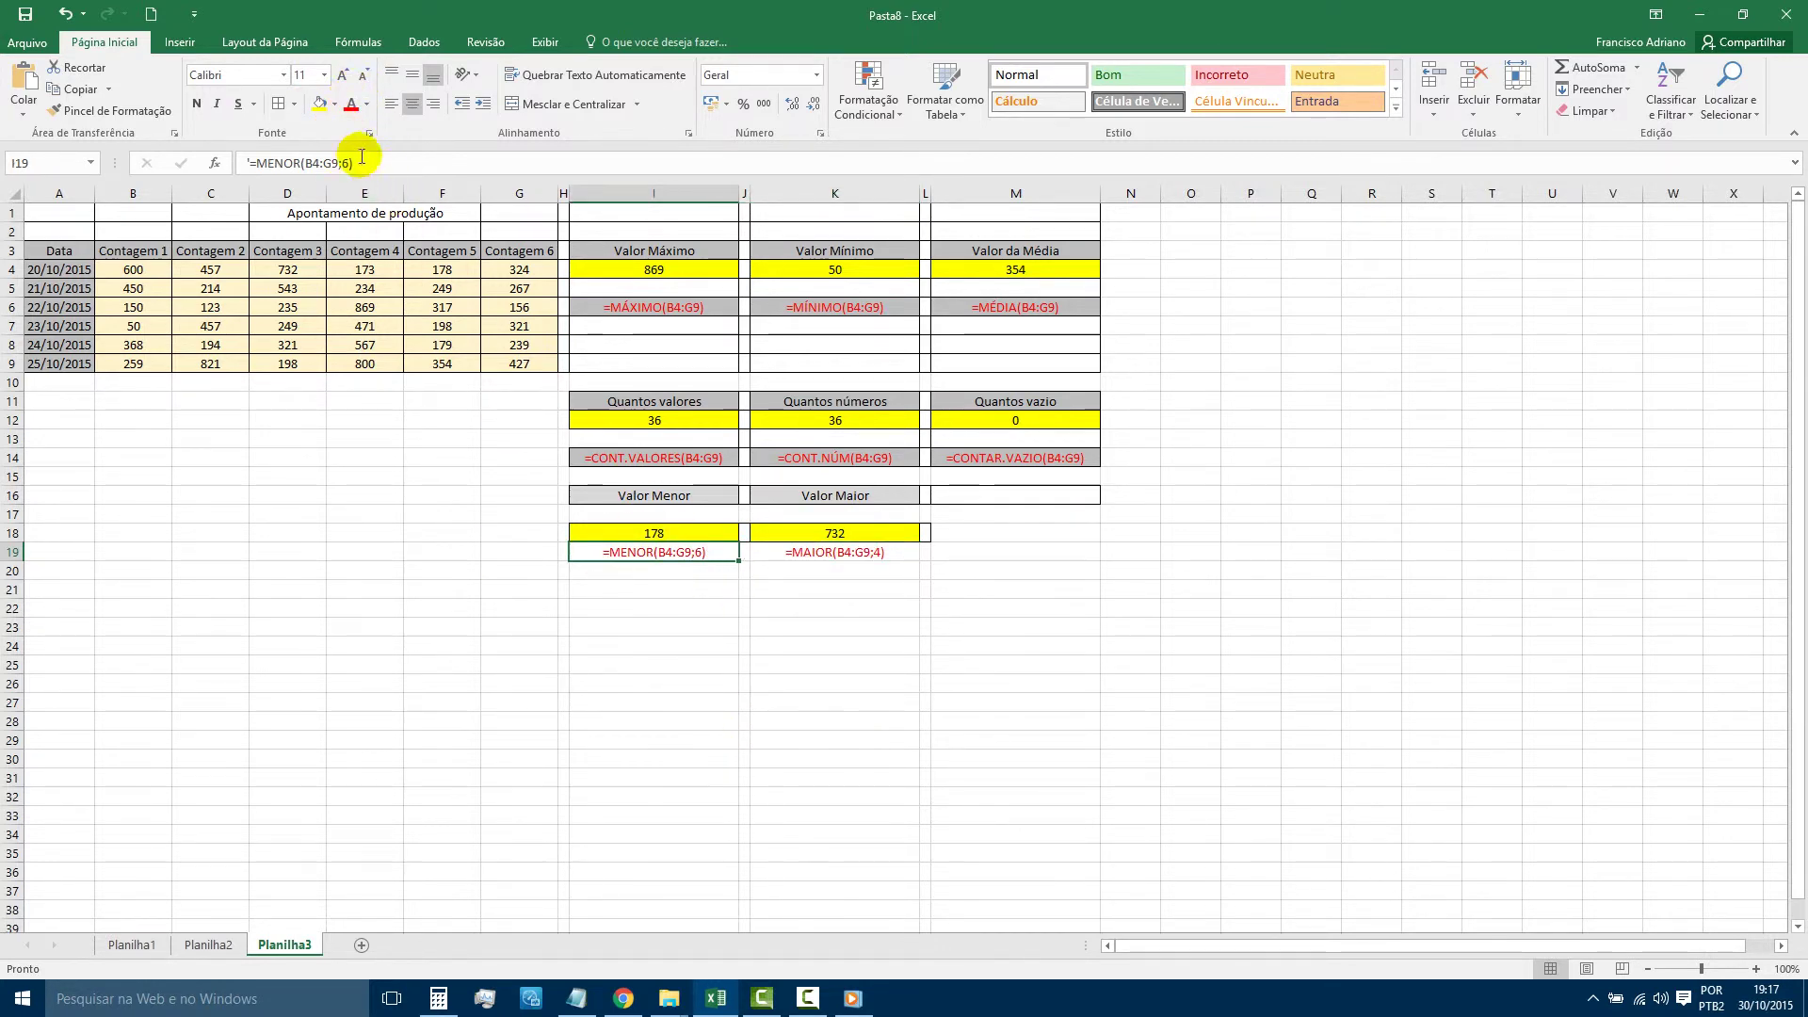
# Give I19 and K19 a light grey fill.
pyautogui.click(335, 104)
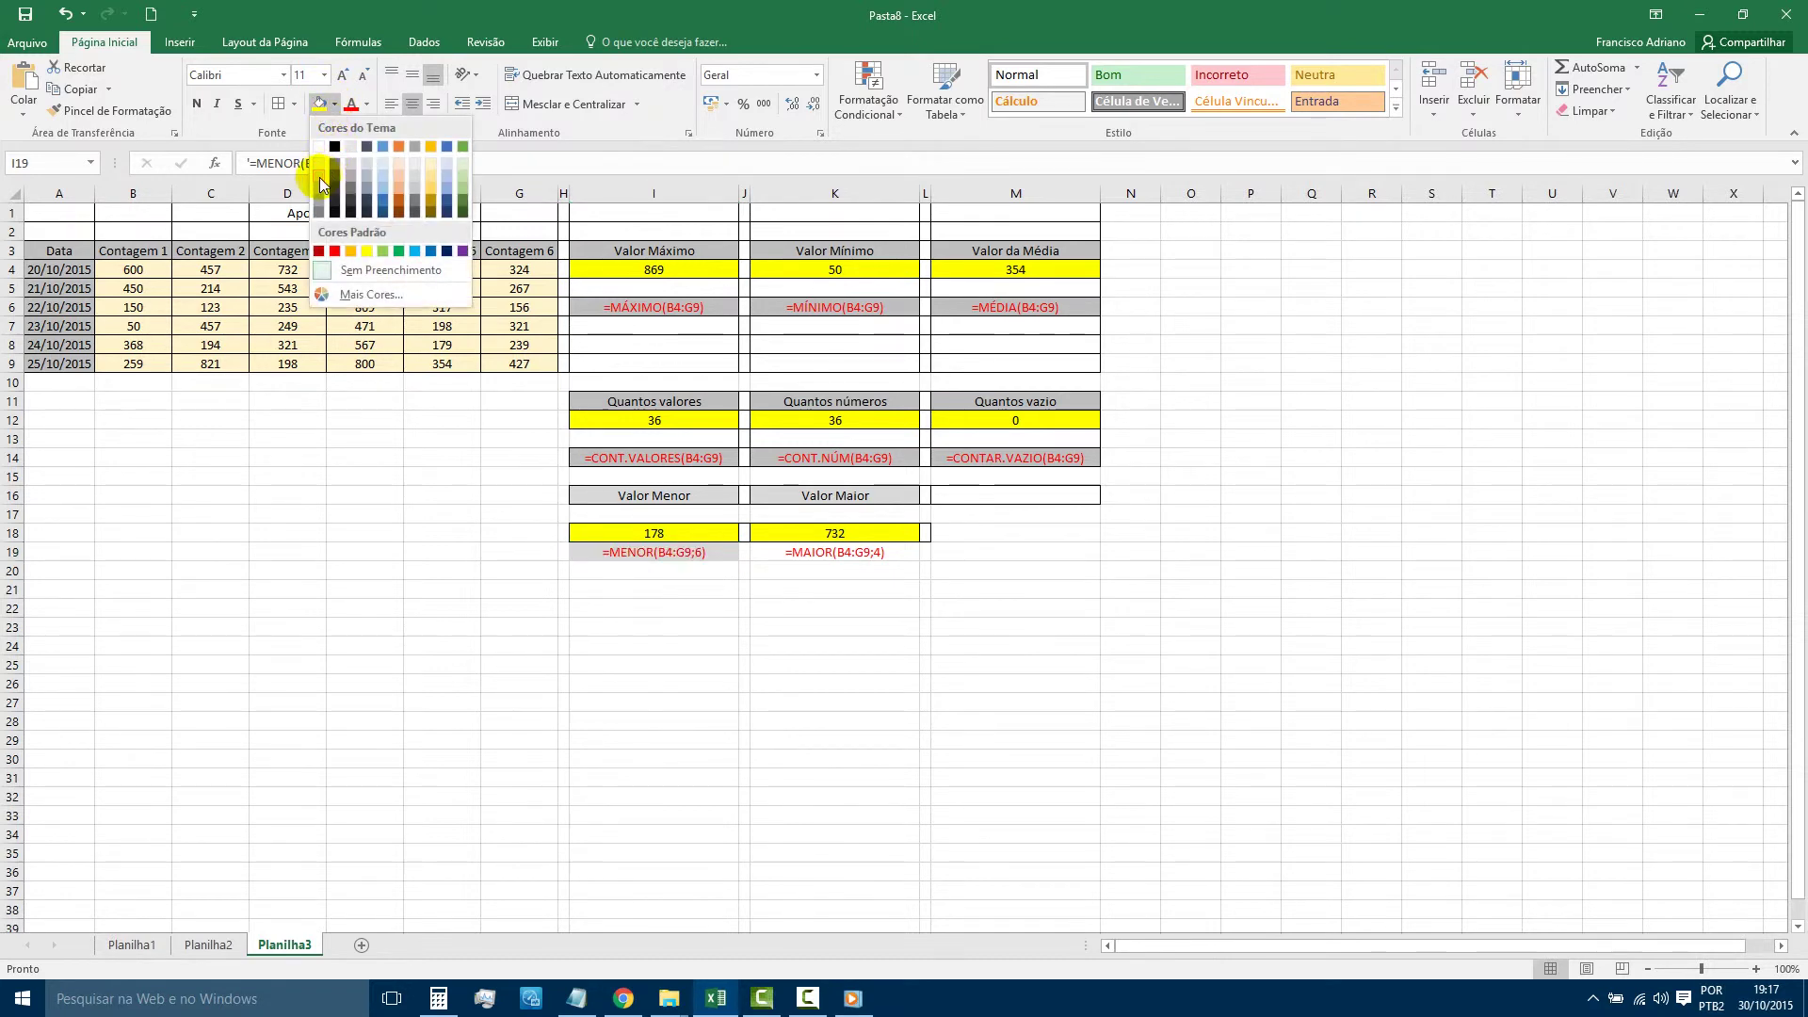
pyautogui.click(321, 187)
pyautogui.click(659, 607)
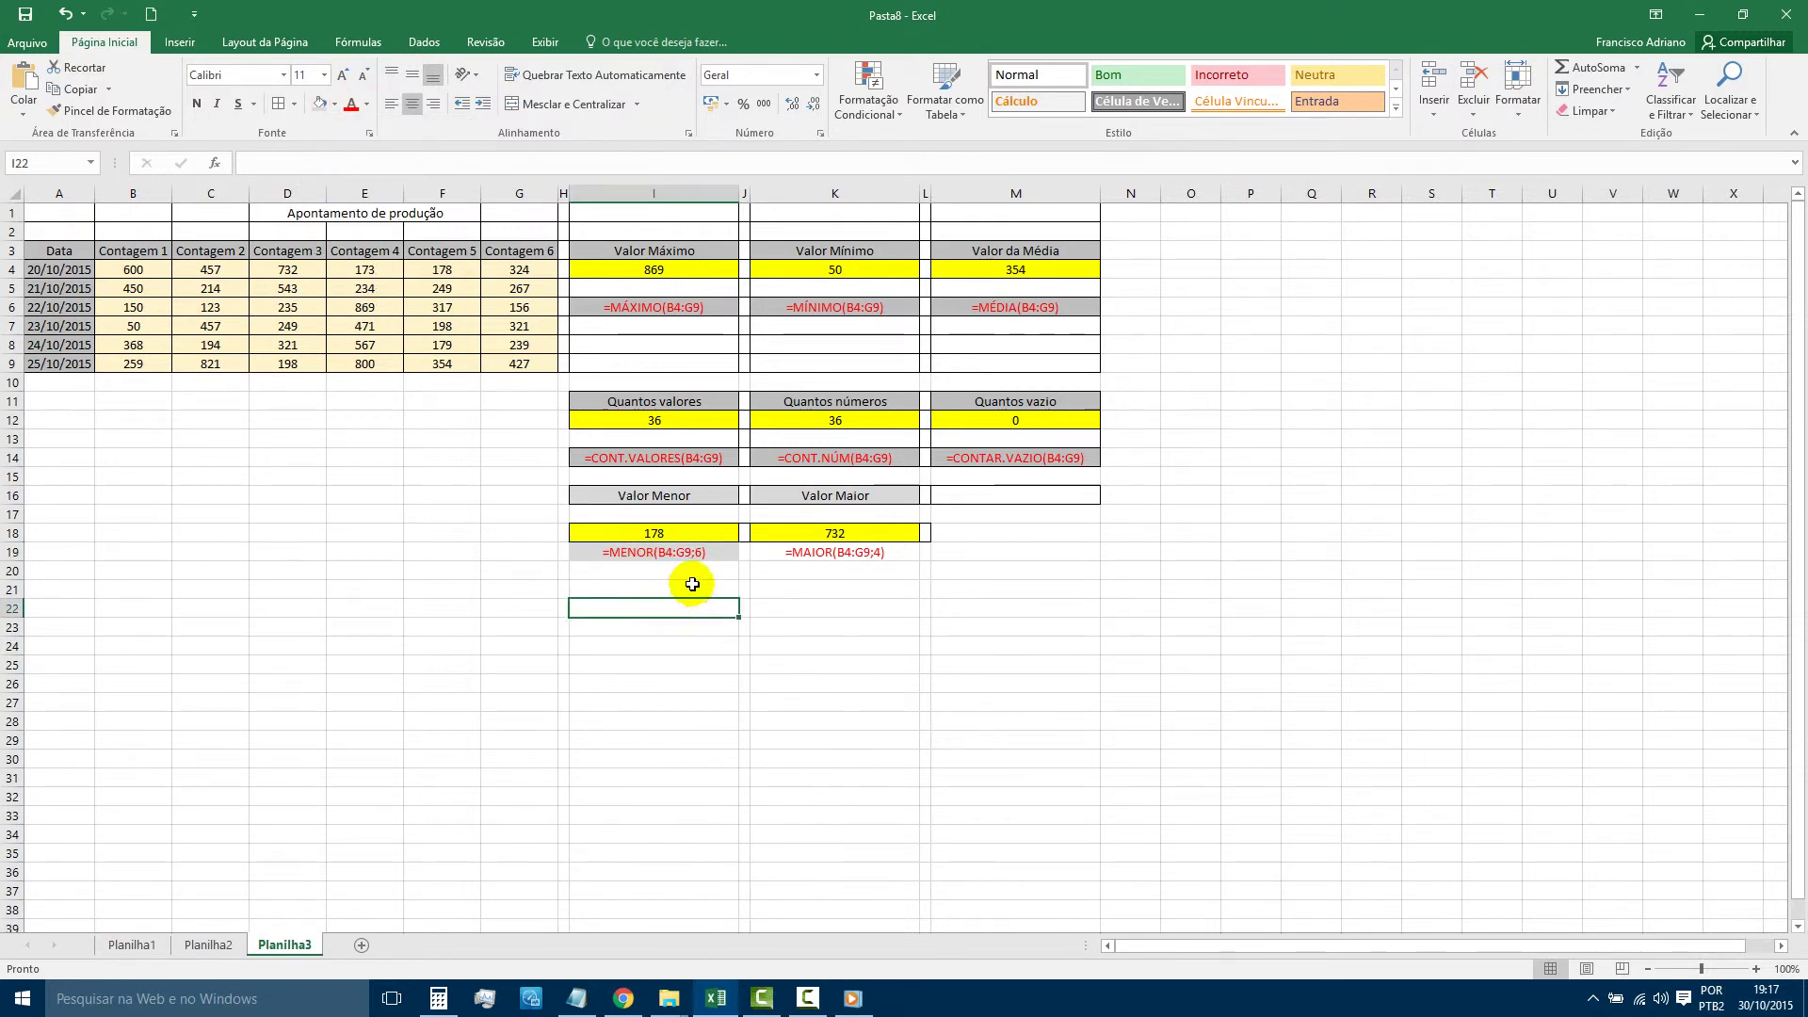
pyautogui.click(821, 558)
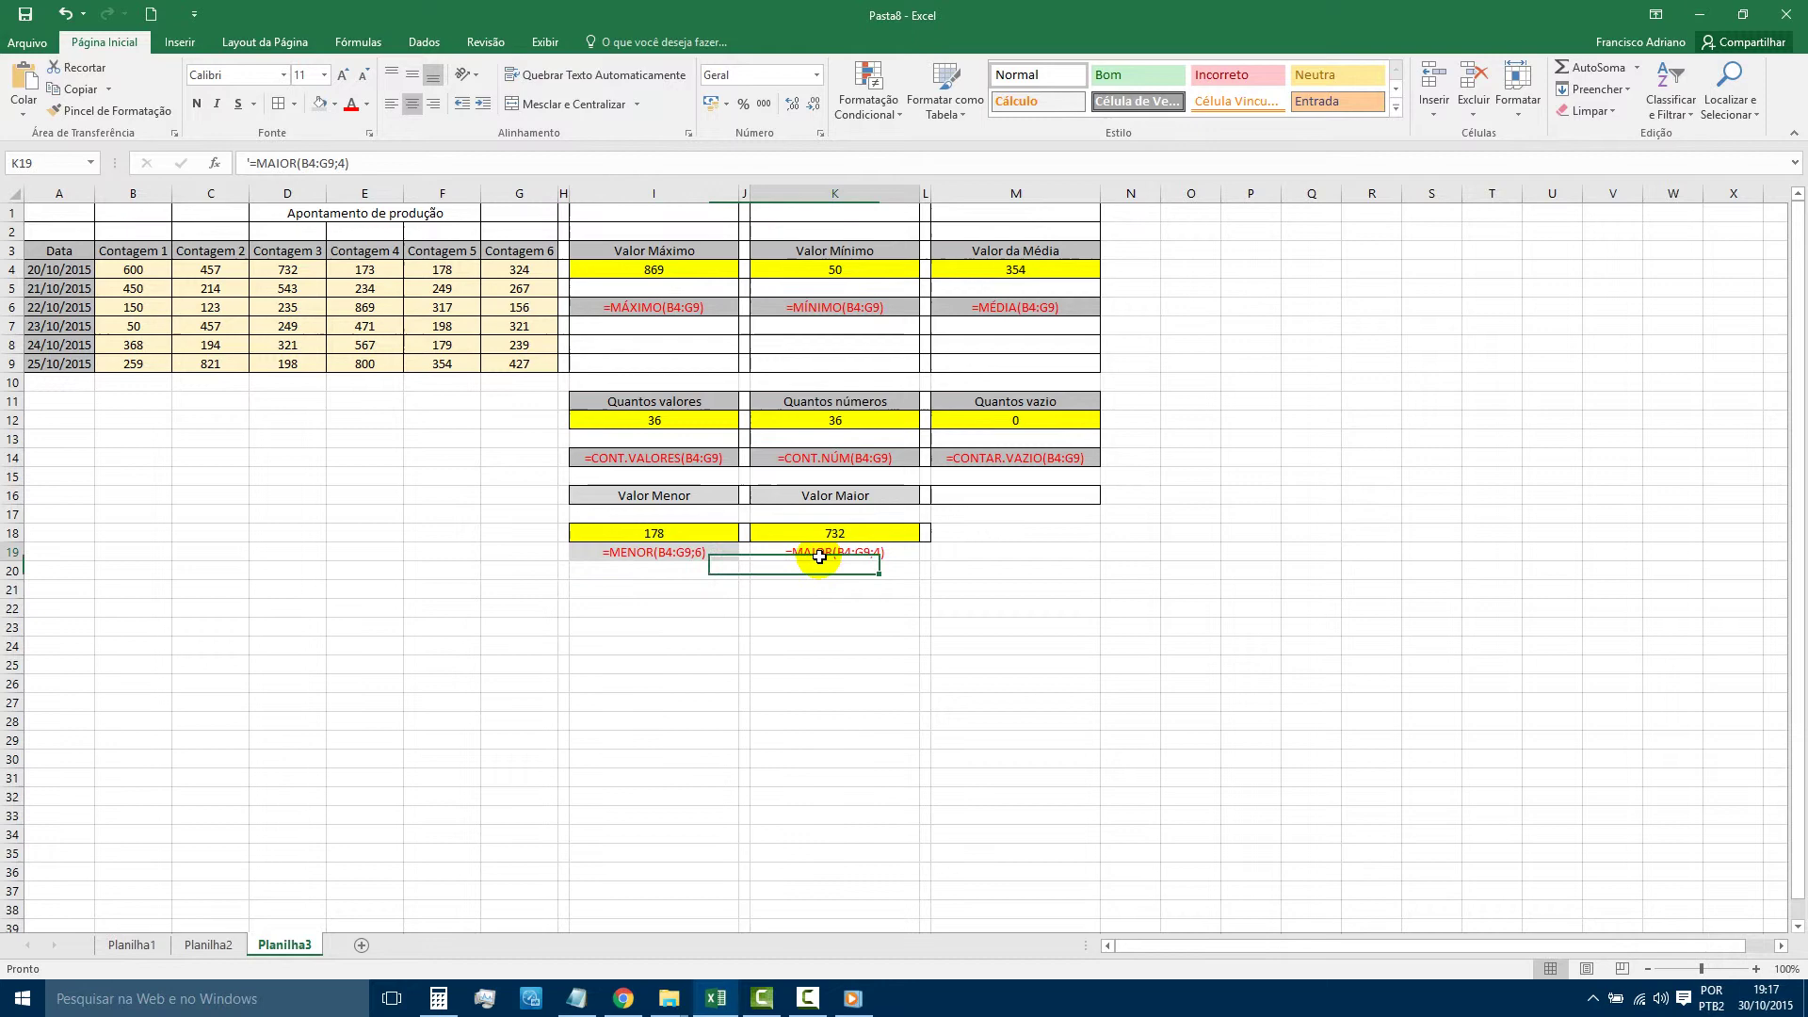
pyautogui.click(320, 103)
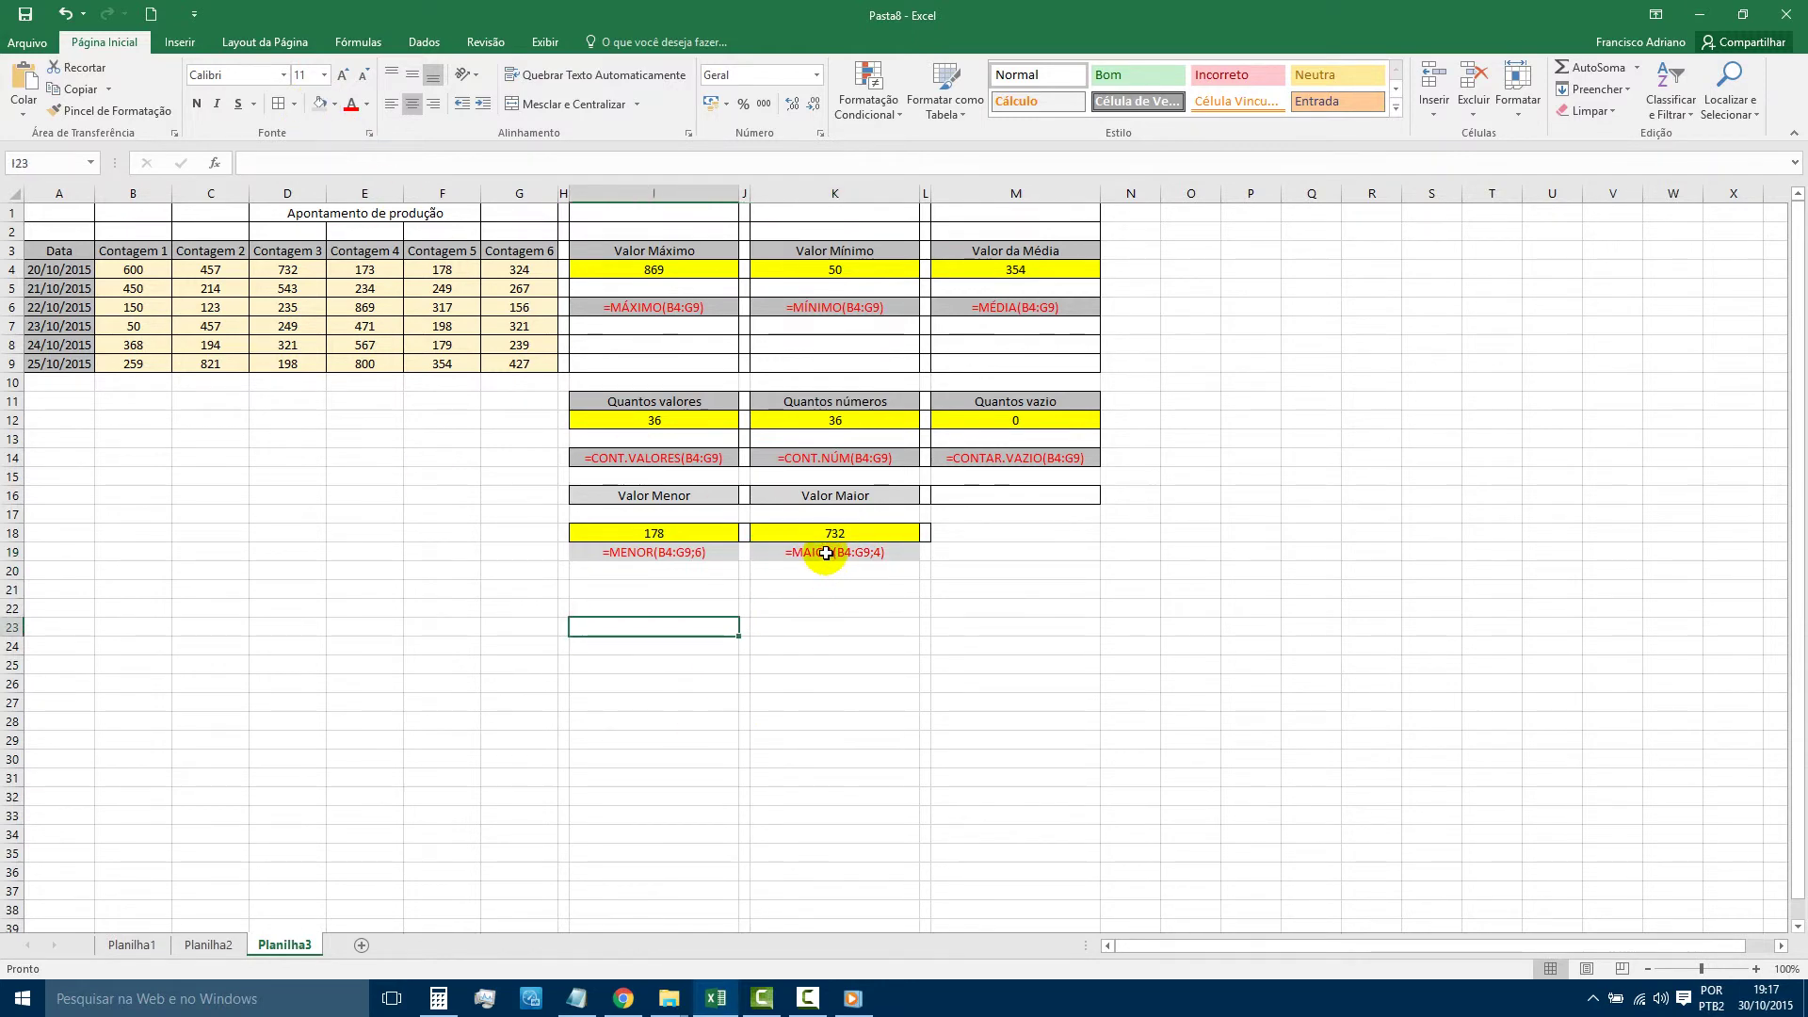
# Put borders around the formula text cells in row 19.
pyautogui.moveTo(823, 553); pyautogui.dragTo(711, 552)
pyautogui.moveTo(925, 553); pyautogui.dragTo(689, 555)
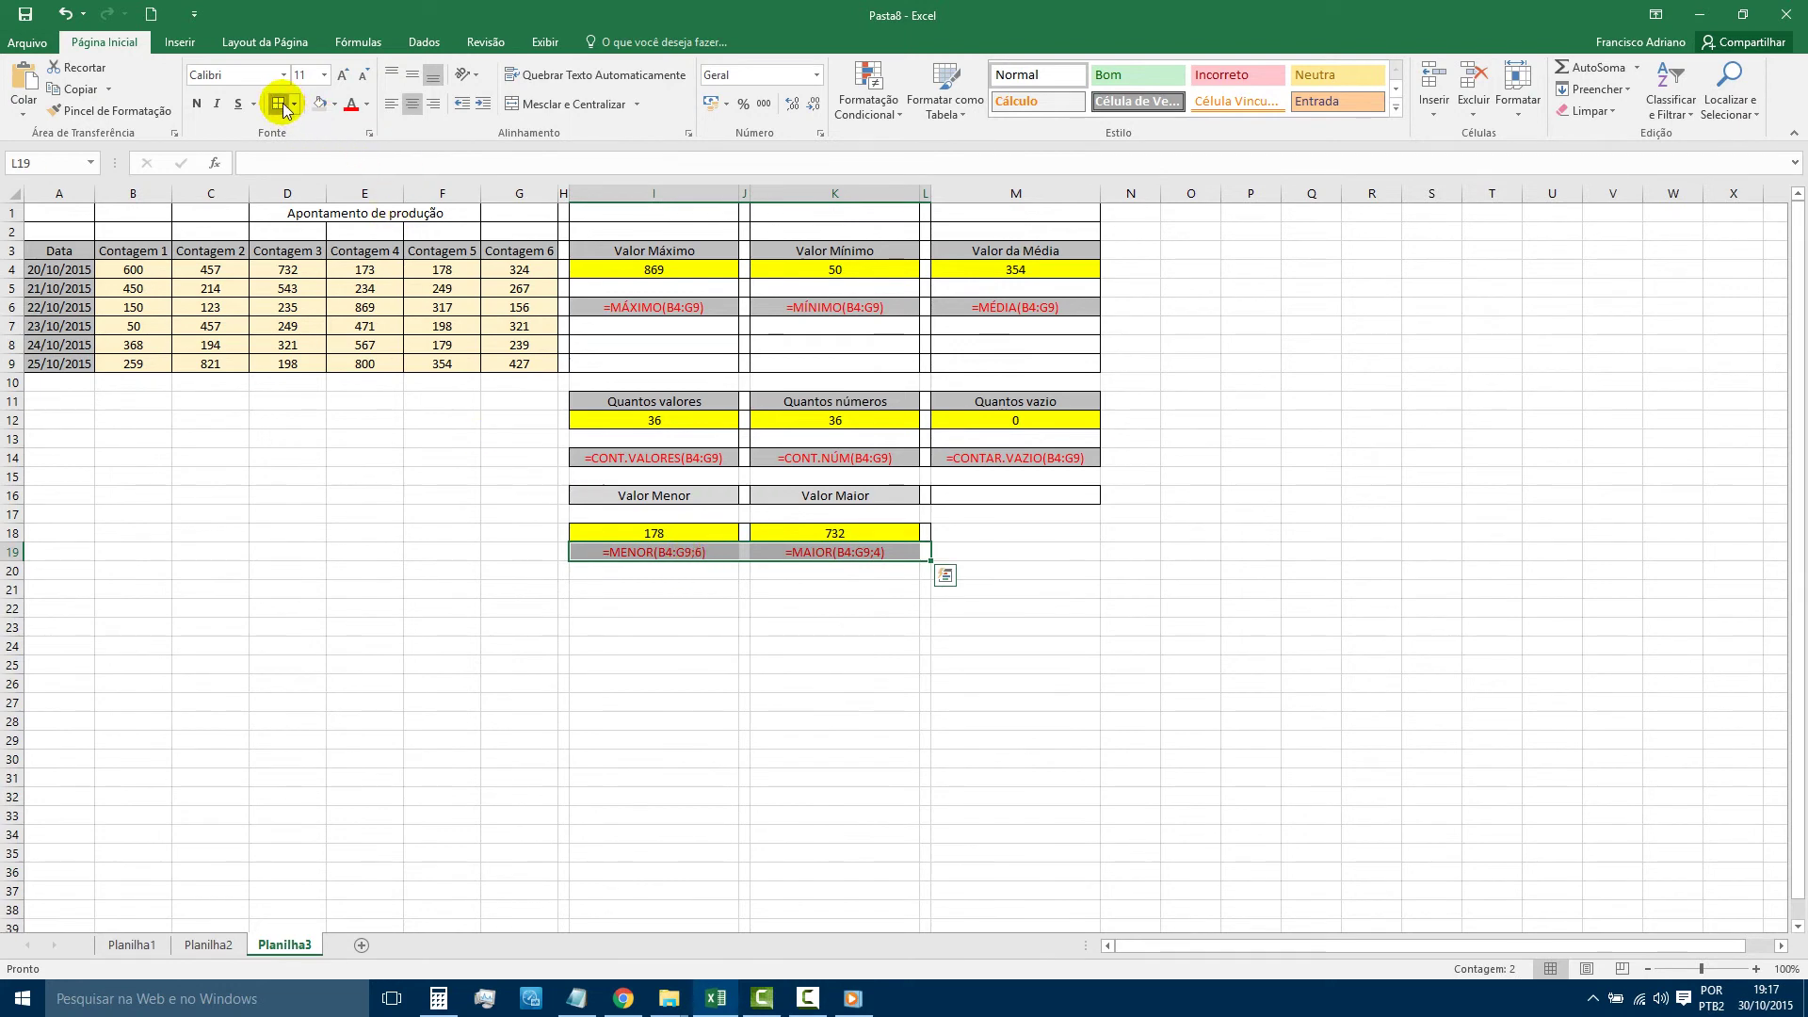
pyautogui.click(854, 676)
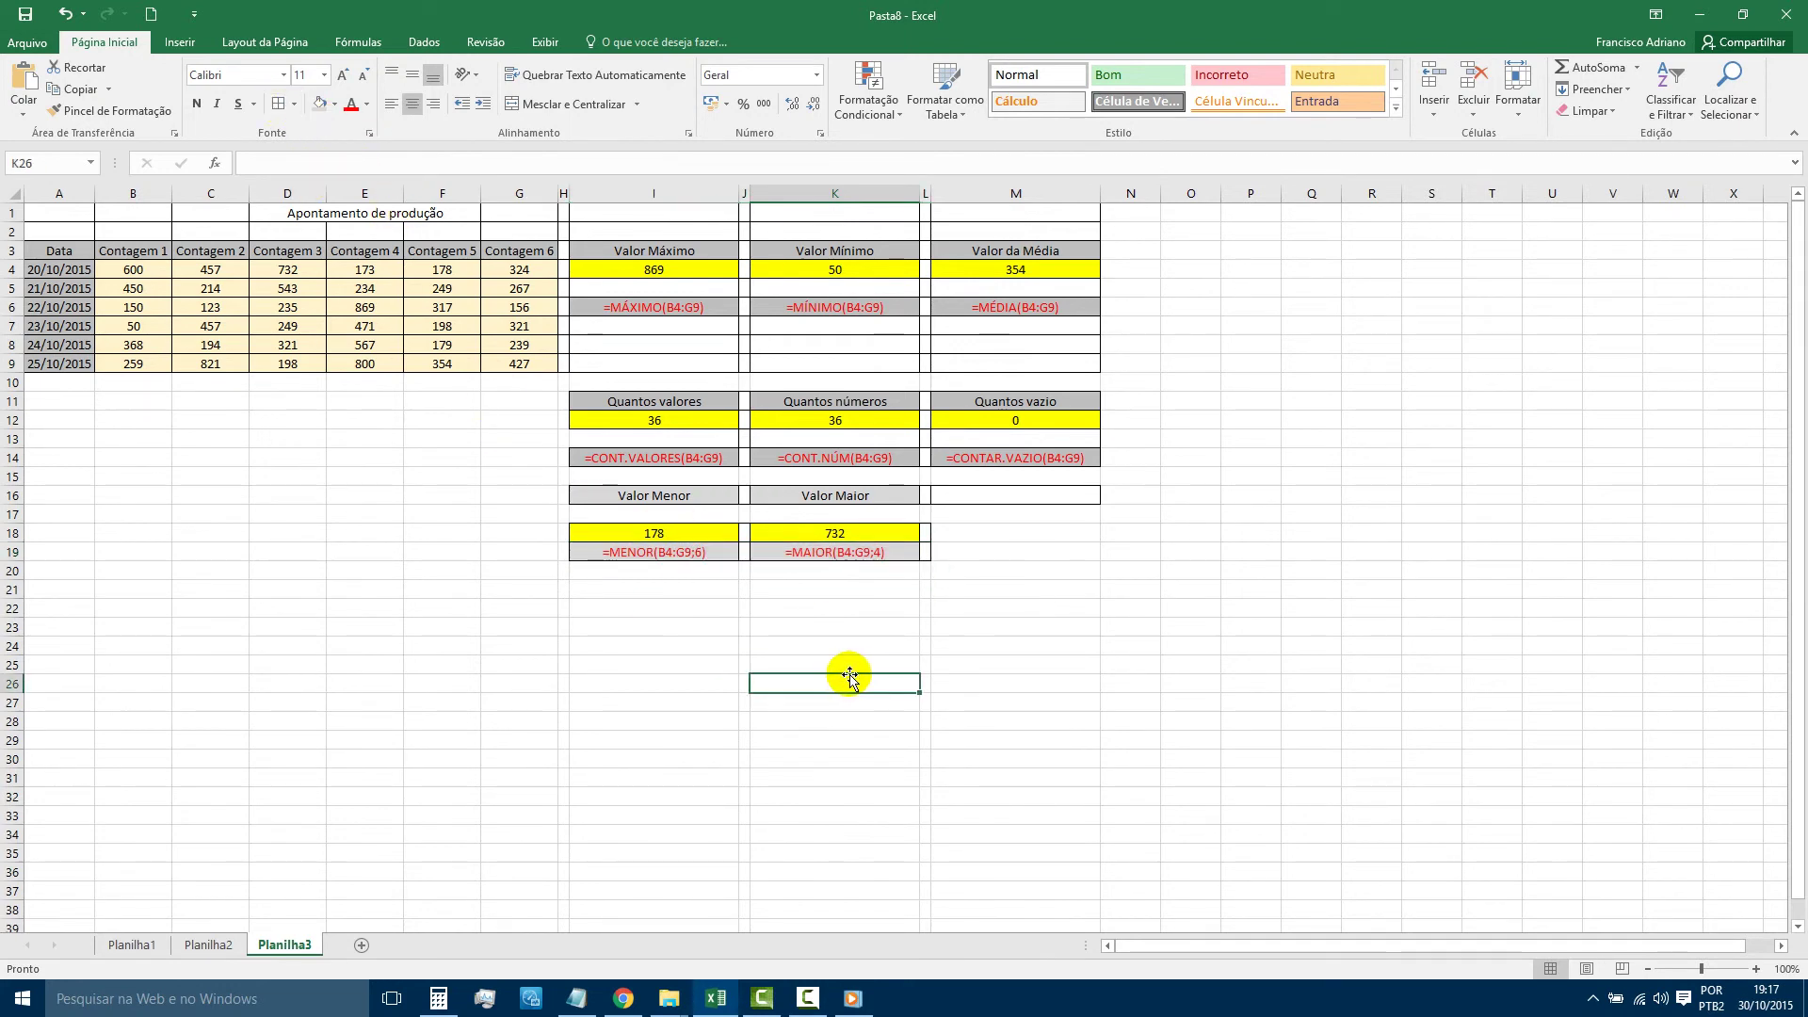